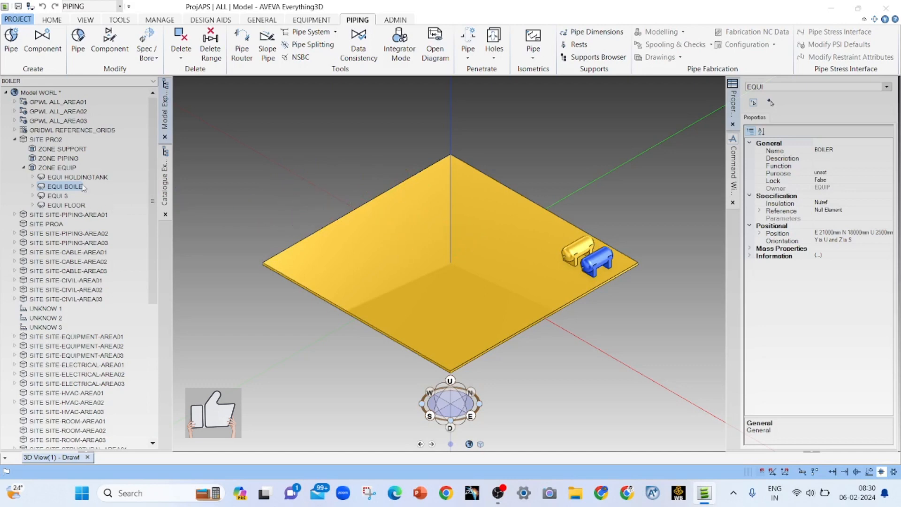
pyautogui.rightClick(46, 191)
pyautogui.moveTo(71, 197)
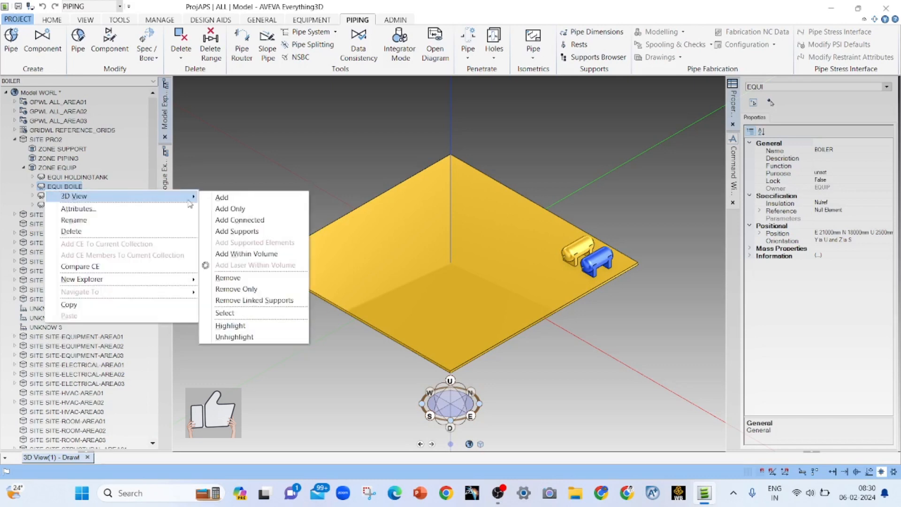
pyautogui.click(226, 173)
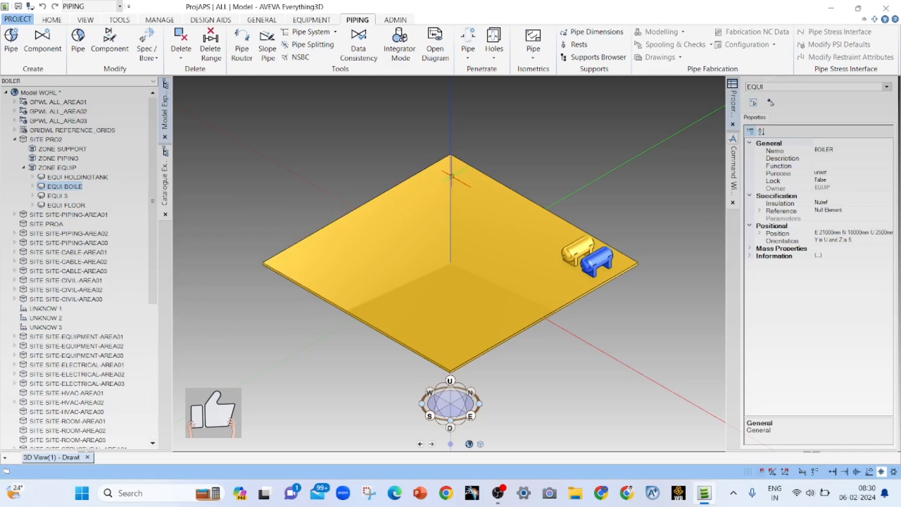
pyautogui.scroll(5, 451, 176)
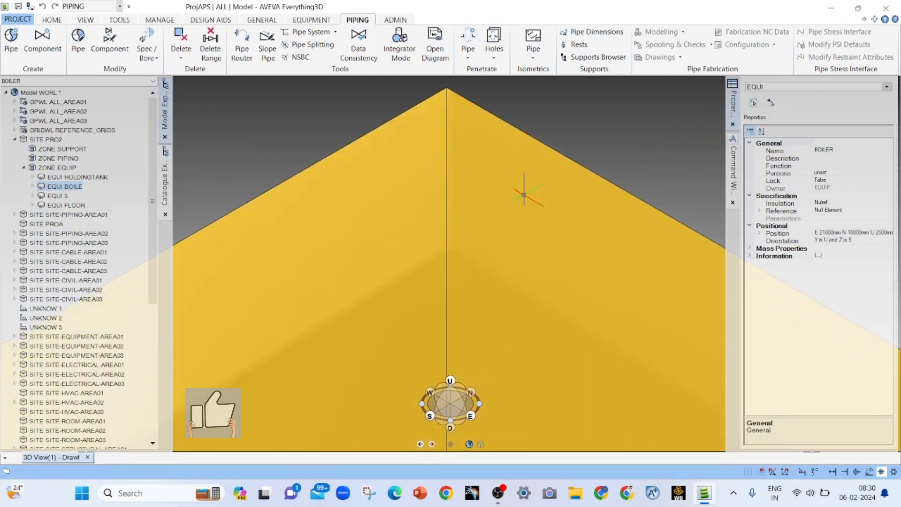
pyautogui.scroll(-3, 524, 194)
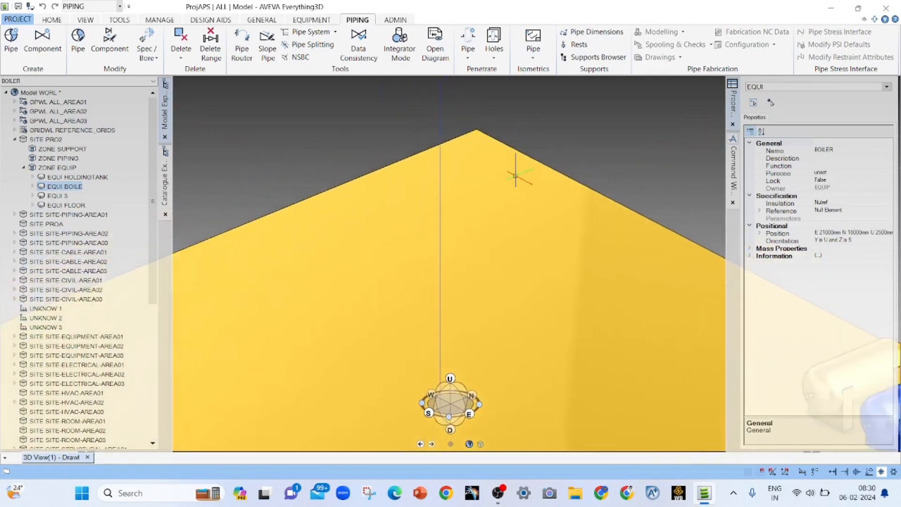
pyautogui.scroll(-5, 515, 176)
pyautogui.scroll(2, 574, 241)
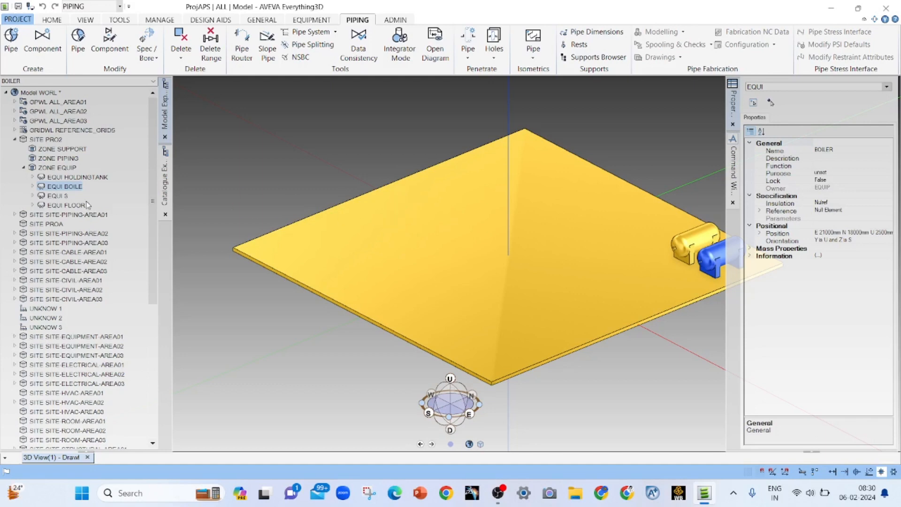
# Step: Add the HOLDINGTANK equipment to the 3D view
pyautogui.rightClick(65, 179)
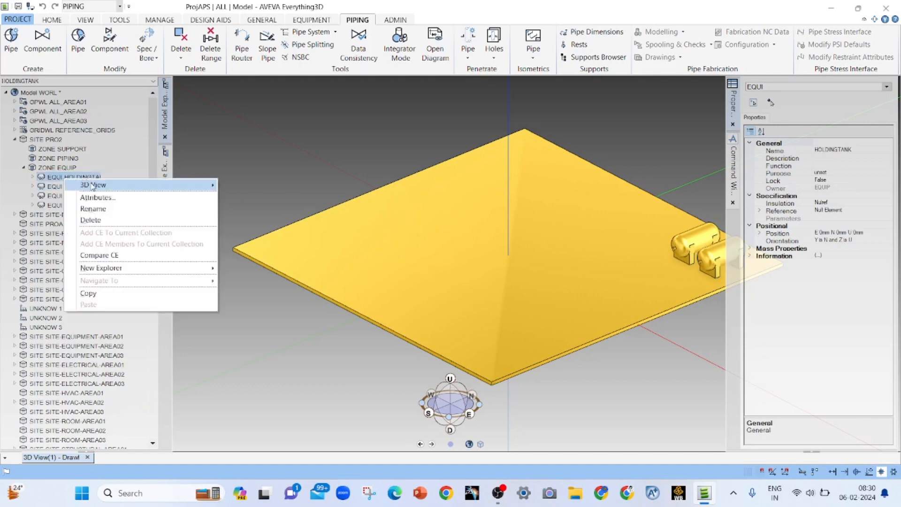
pyautogui.moveTo(136, 187)
pyautogui.click(256, 197)
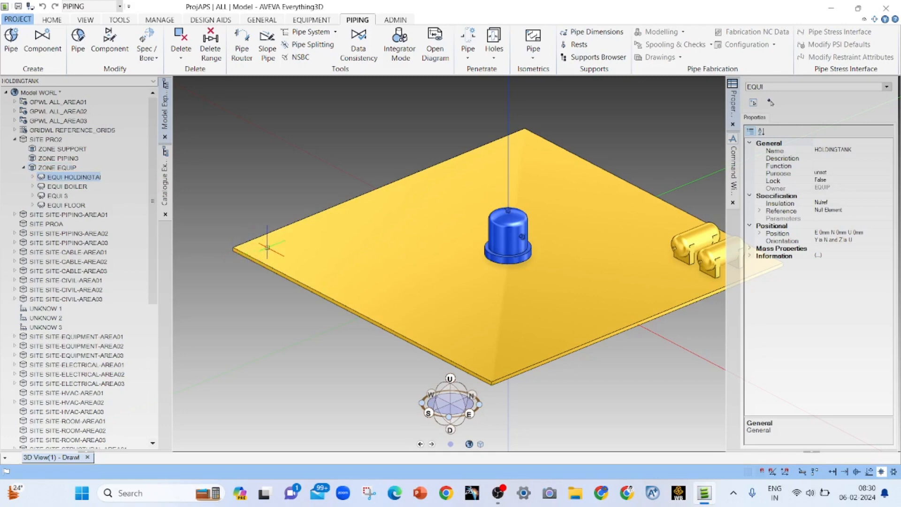
pyautogui.scroll(3, 502, 237)
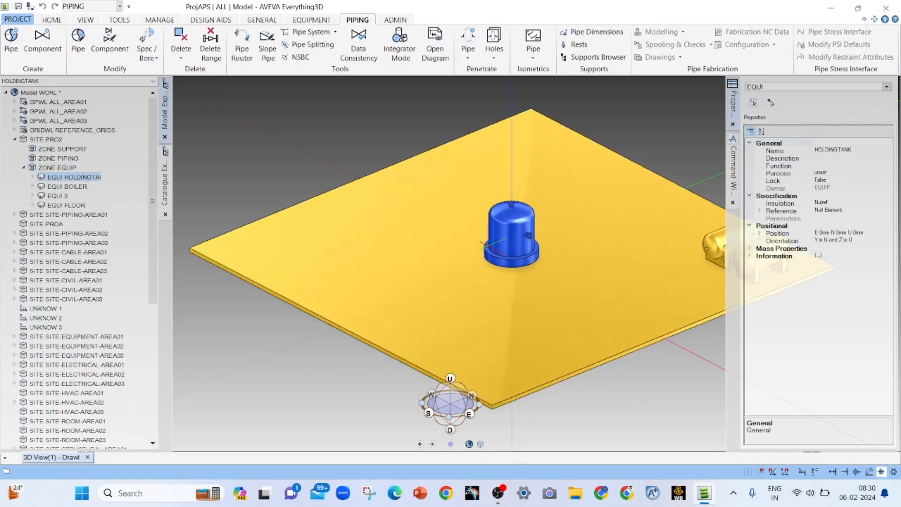
pyautogui.scroll(5, 511, 235)
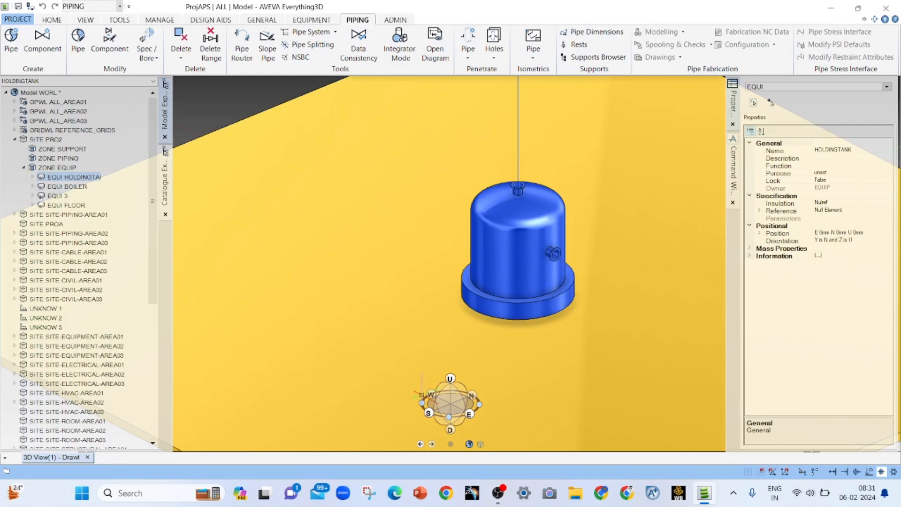
# Step: View the model from above and open explicit positioning for HOLDINGTANK
pyautogui.click(450, 429)
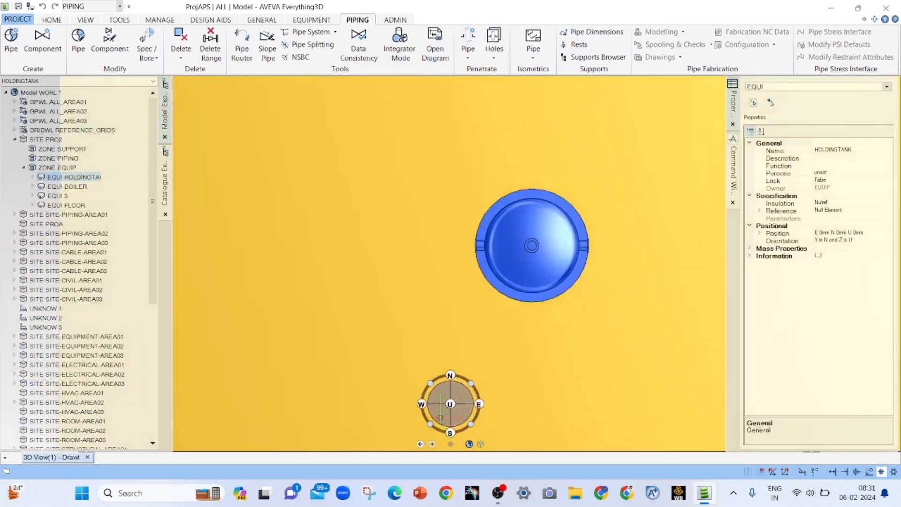
pyautogui.scroll(-5, 469, 291)
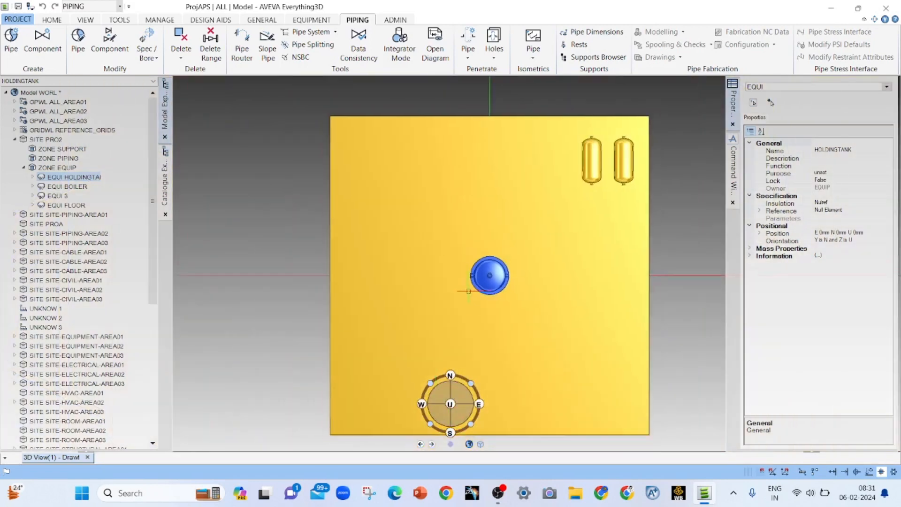
pyautogui.scroll(2, 554, 390)
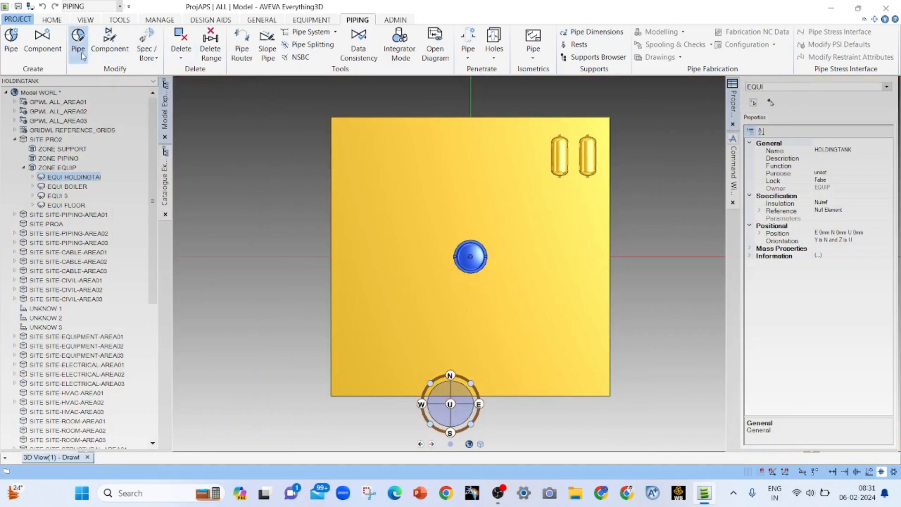
pyautogui.click(54, 22)
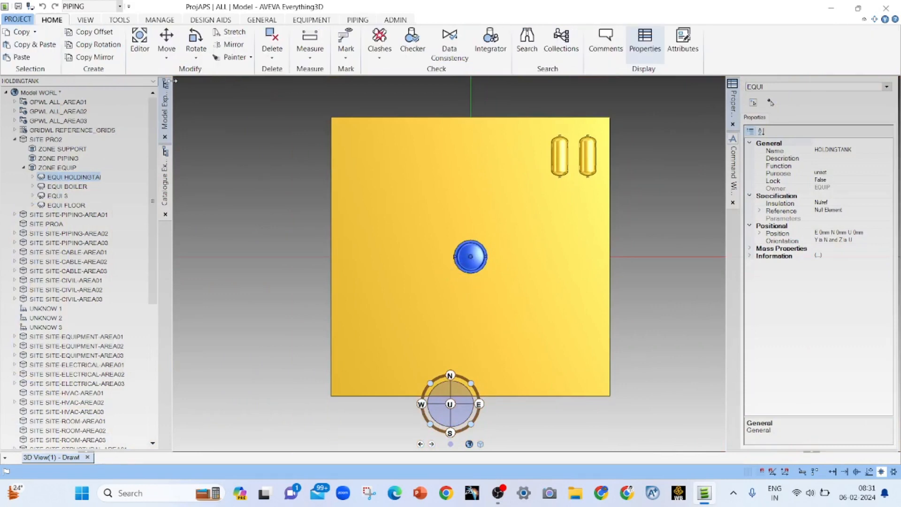
pyautogui.click(164, 64)
pyautogui.click(166, 82)
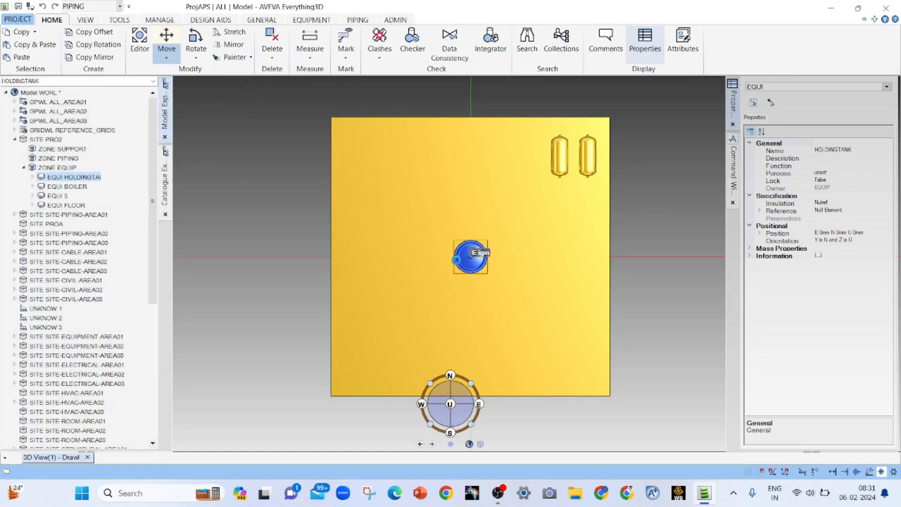
pyautogui.click(452, 260)
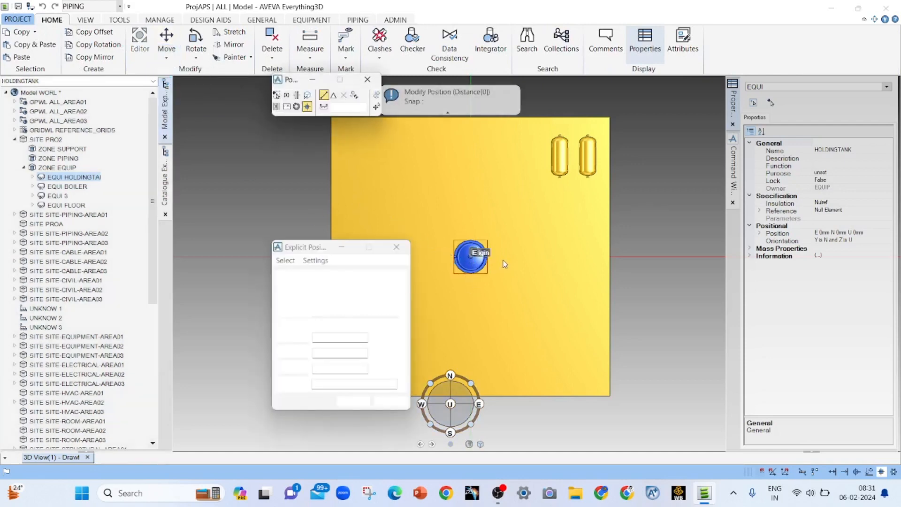
pyautogui.scroll(3, 479, 282)
pyautogui.scroll(5, 454, 232)
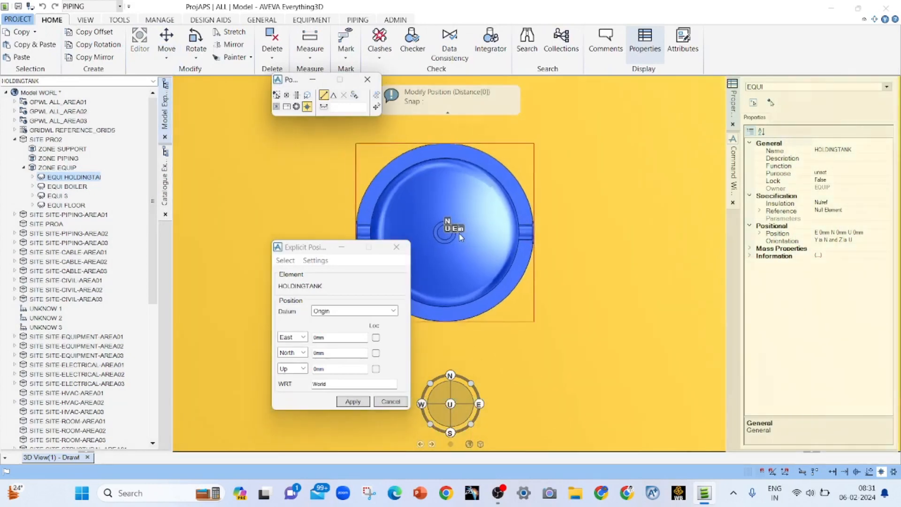
pyautogui.scroll(2, 461, 237)
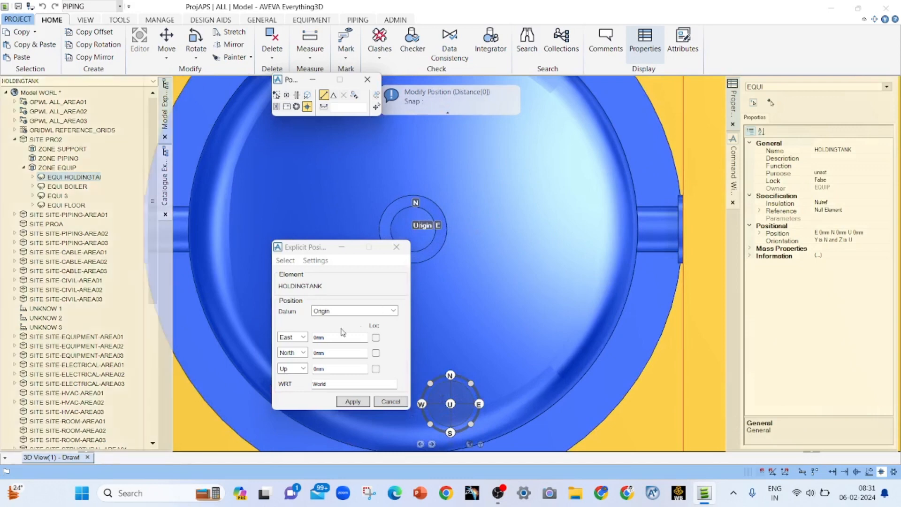
# Step: Switch the holding tank's north-south direction to South and set its distance to 25000 mm
pyautogui.click(301, 353)
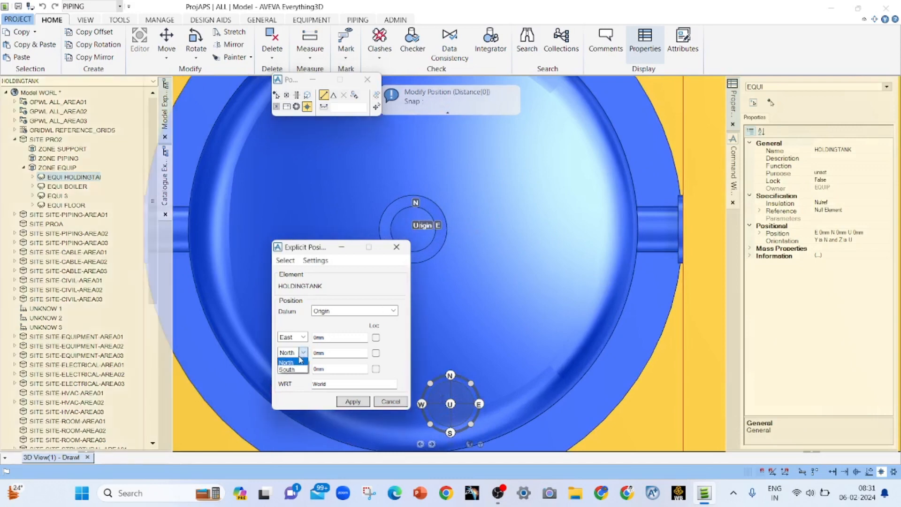
pyautogui.click(288, 369)
pyautogui.press('Tab')
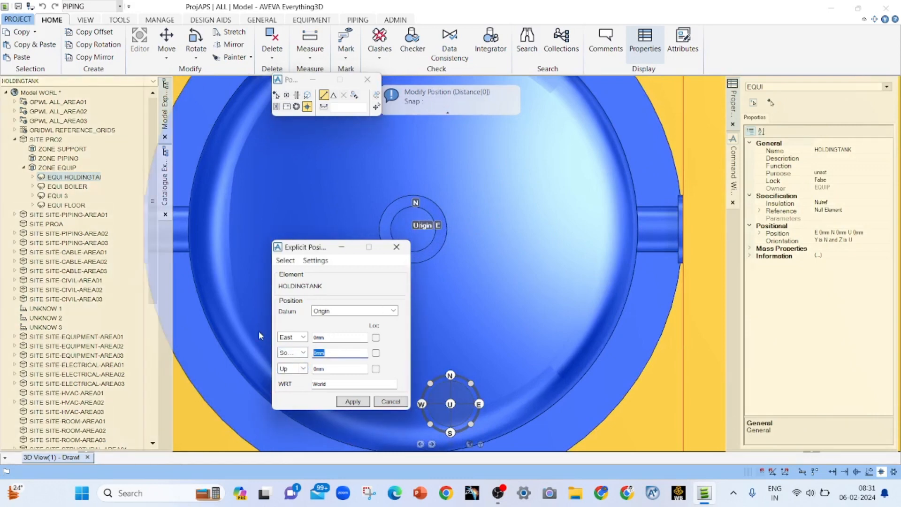
pyautogui.scroll(-5, 546, 245)
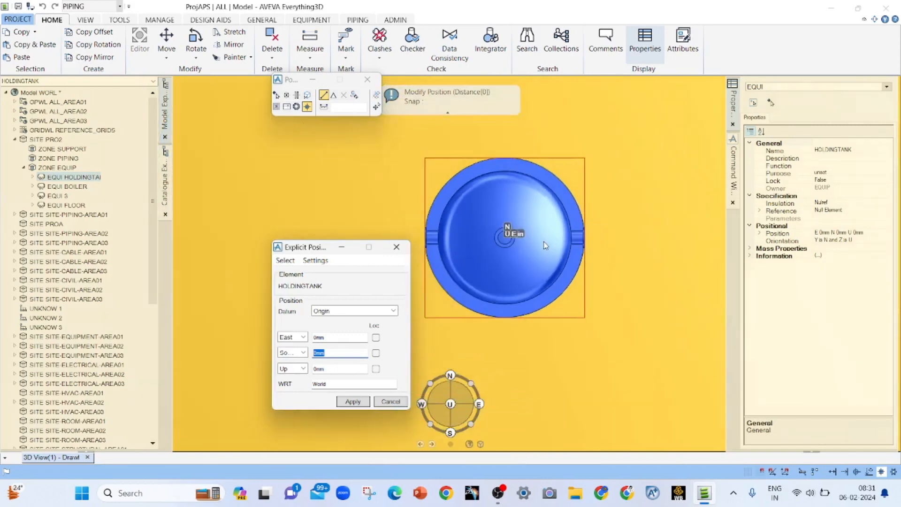
pyautogui.scroll(-5, 546, 245)
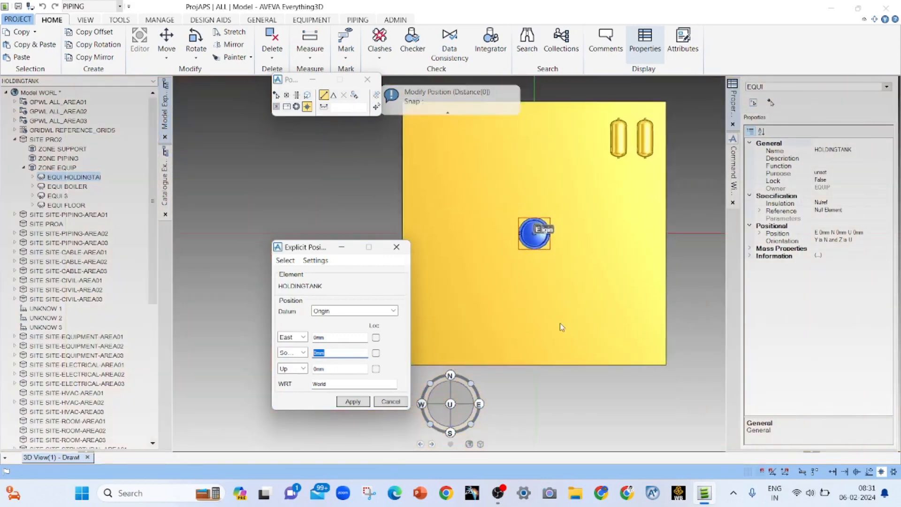
pyautogui.scroll(1, 562, 327)
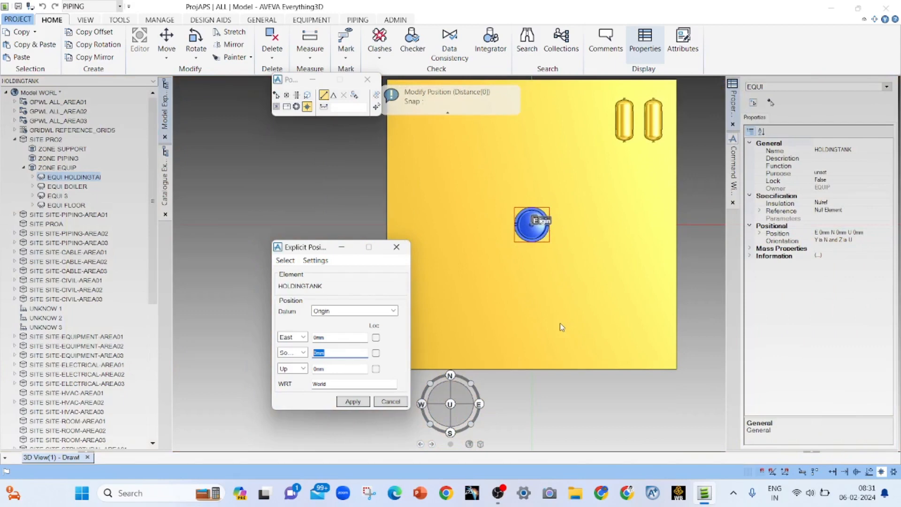
pyautogui.write('25000')
pyautogui.press('Tab')
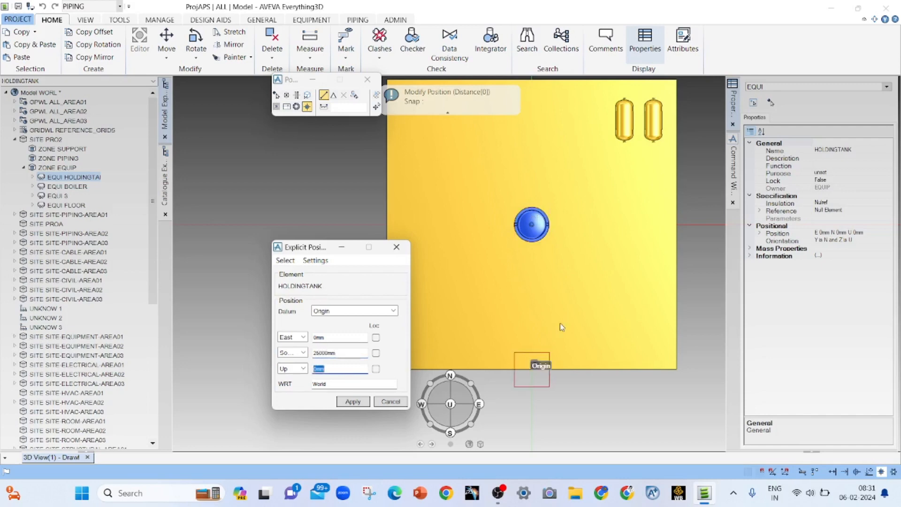
# Step: Try southward distances of 23000 mm and 21000 mm for the holding tank
pyautogui.click(319, 353)
pyautogui.press('BackSpace')
pyautogui.write('1')
pyautogui.press('Tab')
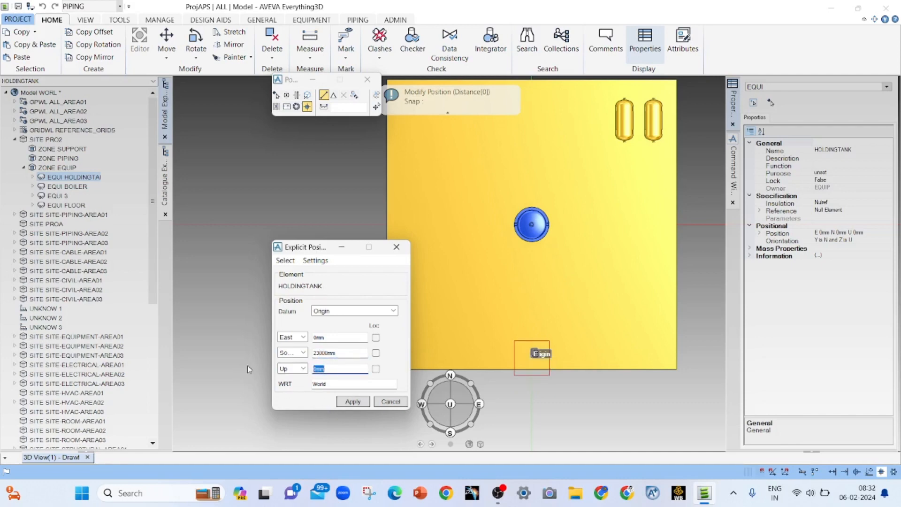
pyautogui.click(319, 353)
pyautogui.write('1')
pyautogui.press('Tab')
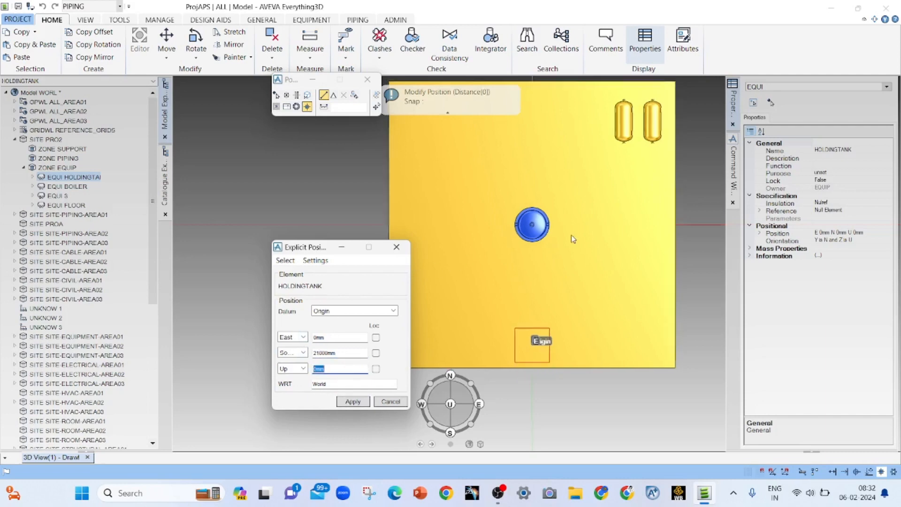
pyautogui.scroll(-2, 569, 236)
pyautogui.scroll(1, 415, 270)
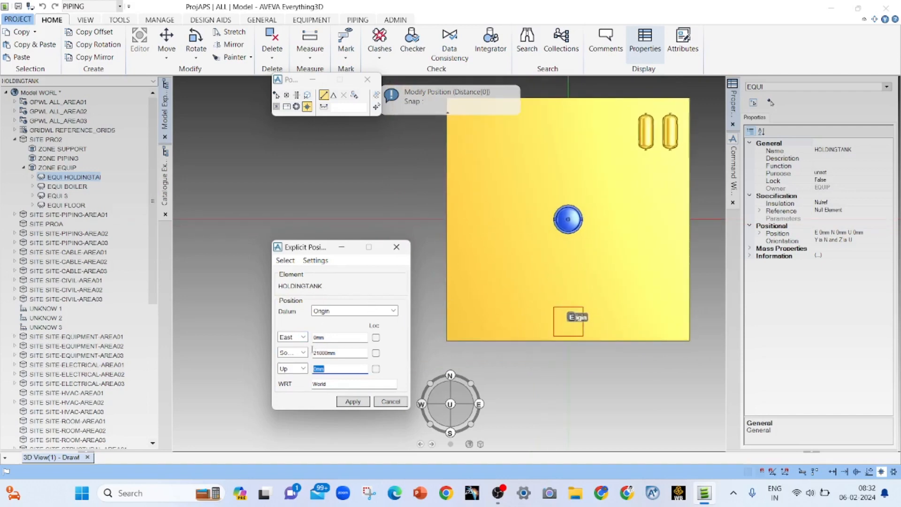
# Step: Switch the holding tank's east-west direction to West and set its distance to 20000 mm
pyautogui.click(304, 337)
pyautogui.click(286, 354)
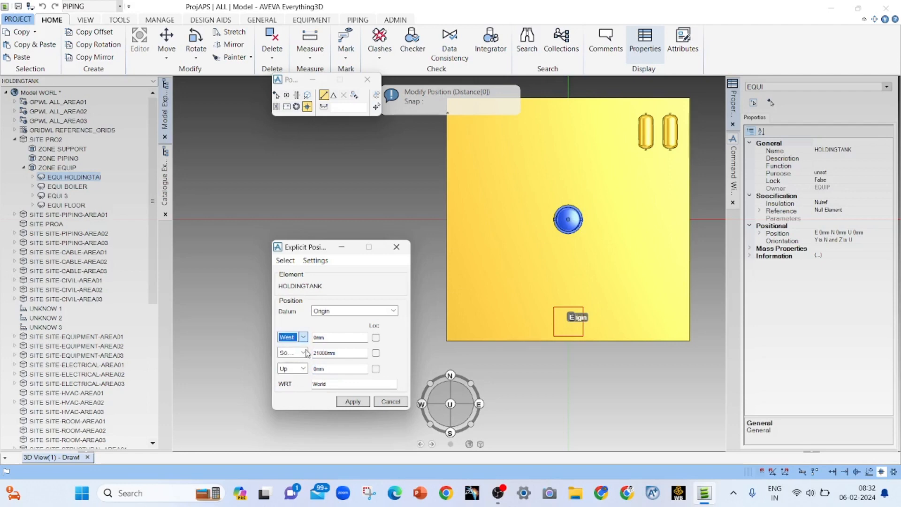
pyautogui.press('Tab')
pyautogui.write('20')
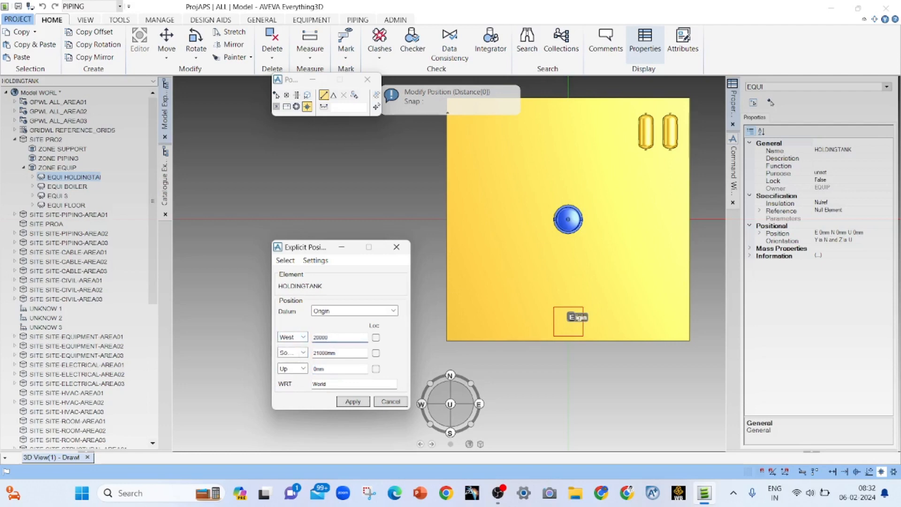
pyautogui.press('Tab')
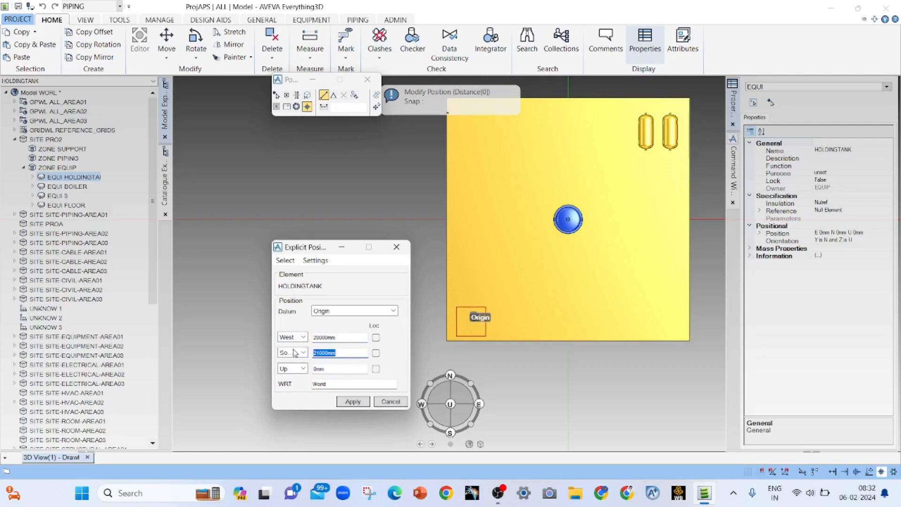
# Step: Set the holding tank's southward distance to 20000 mm, apply the new position and close the positioning form
pyautogui.write('20000')
pyautogui.press('Tab')
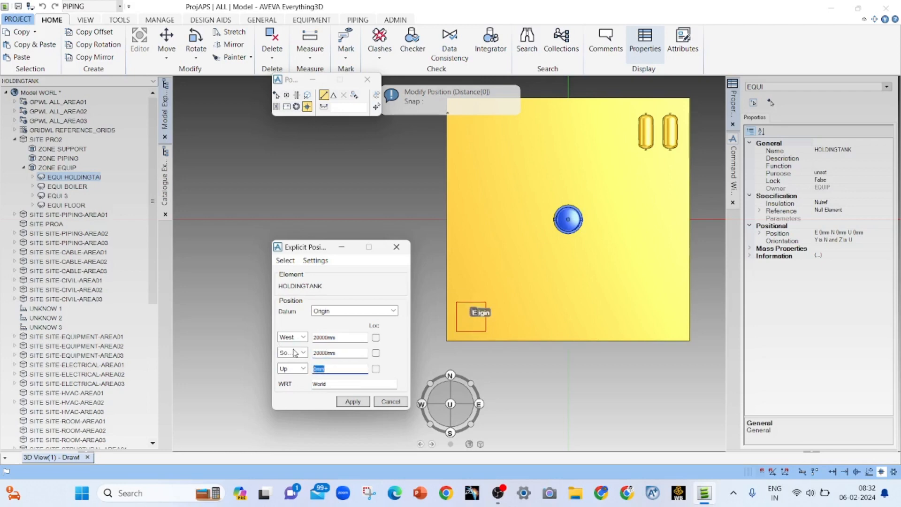
pyautogui.click(341, 400)
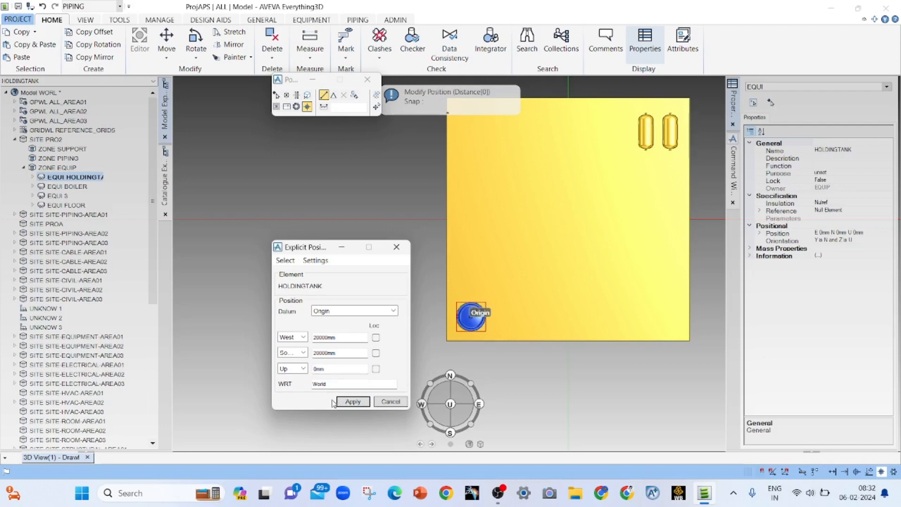
pyautogui.scroll(4, 484, 357)
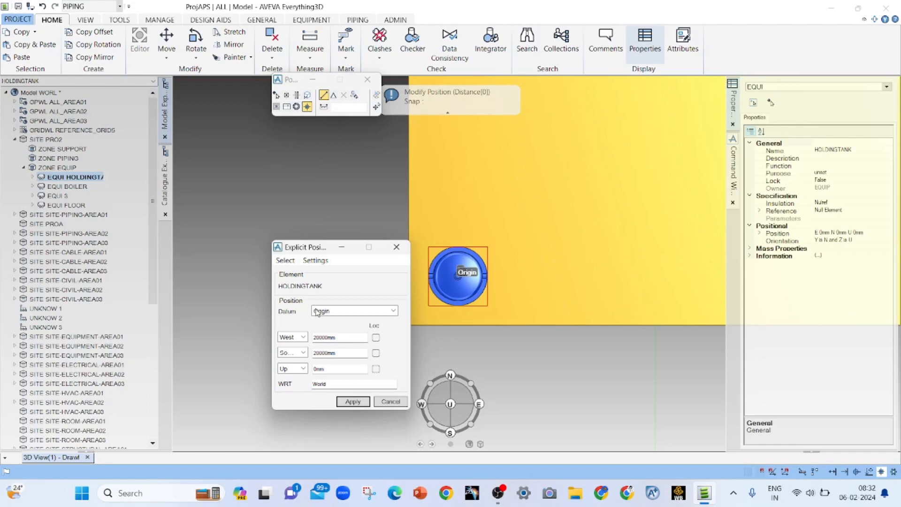
pyautogui.click(391, 402)
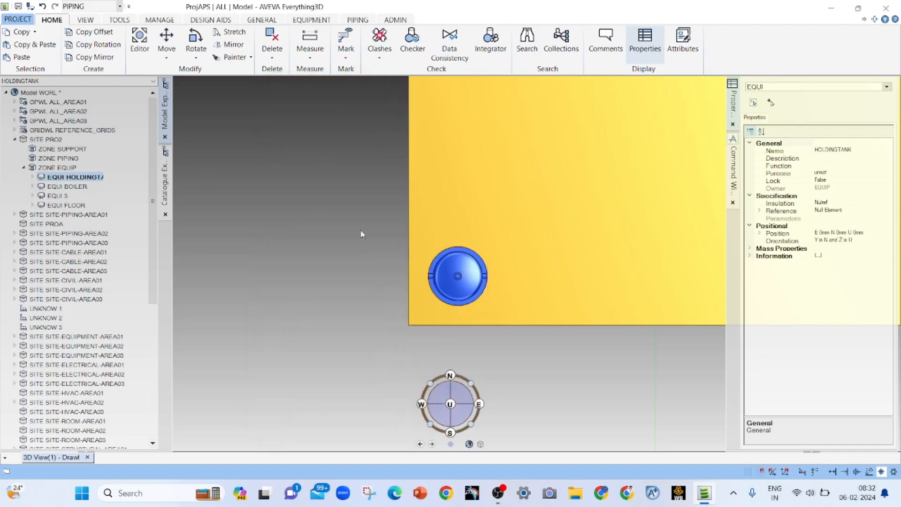
# Step: Try an offset copy of the holding tank at 5000 mm in X, then discard the created copy
pyautogui.click(92, 32)
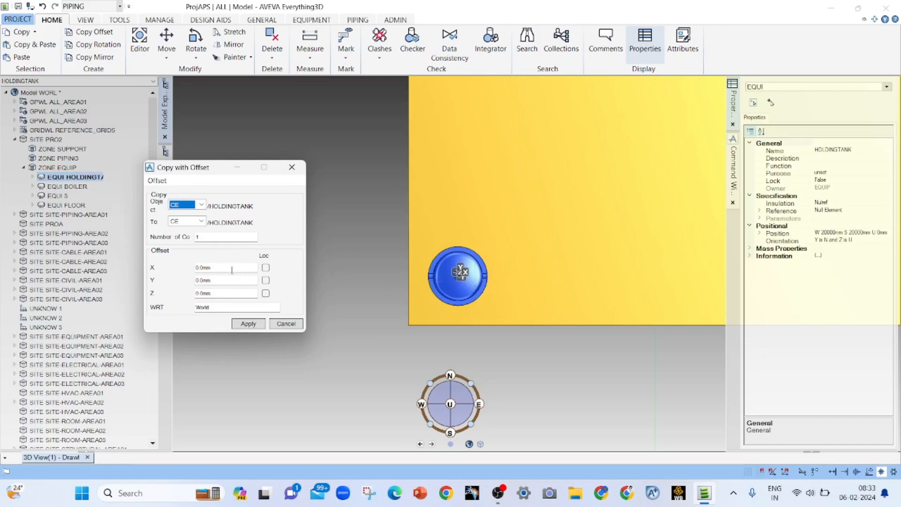
pyautogui.scroll(5, 481, 279)
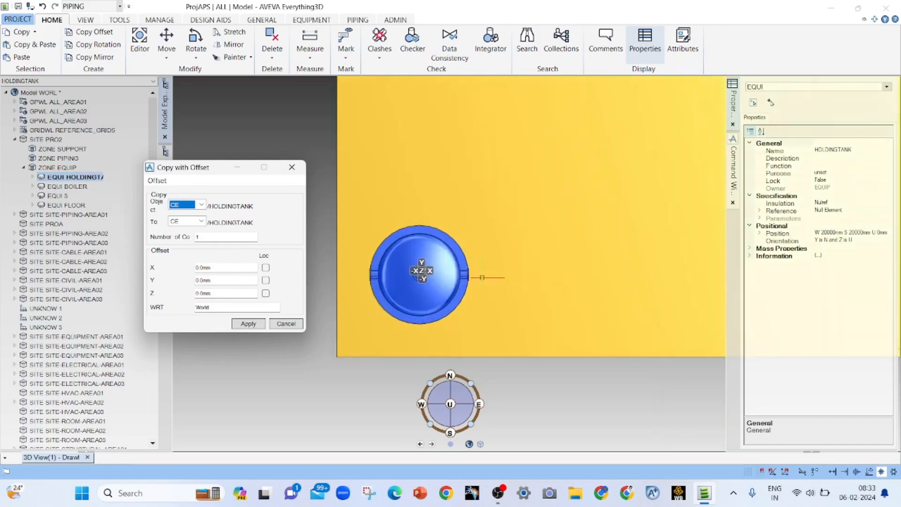
pyautogui.scroll(1, 404, 281)
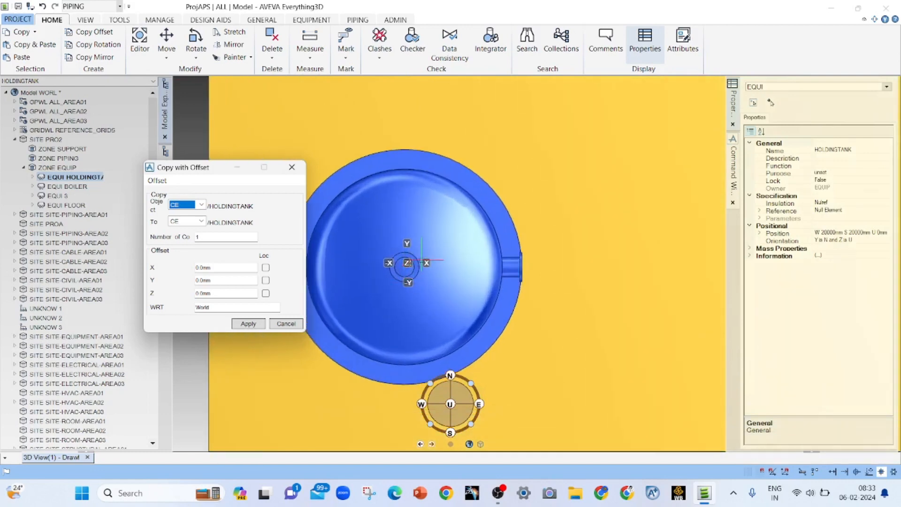
pyautogui.scroll(-3, 417, 295)
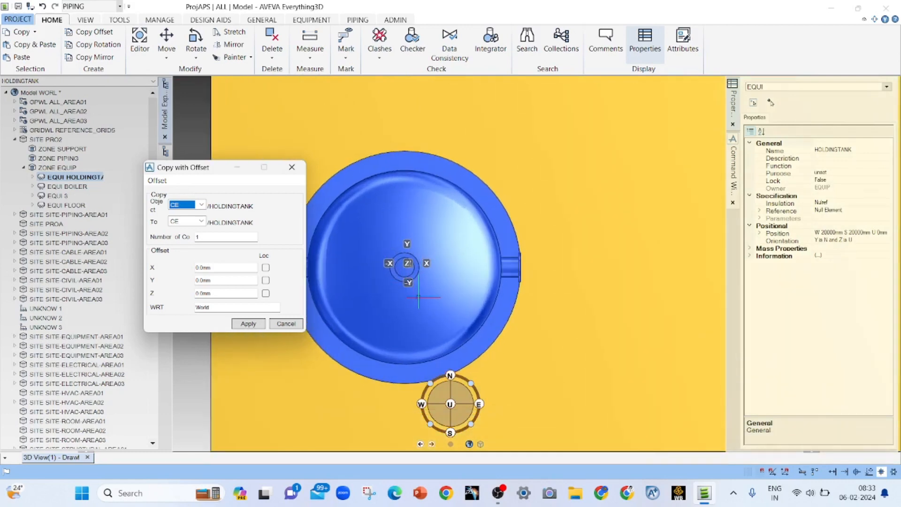
pyautogui.scroll(-1, 418, 296)
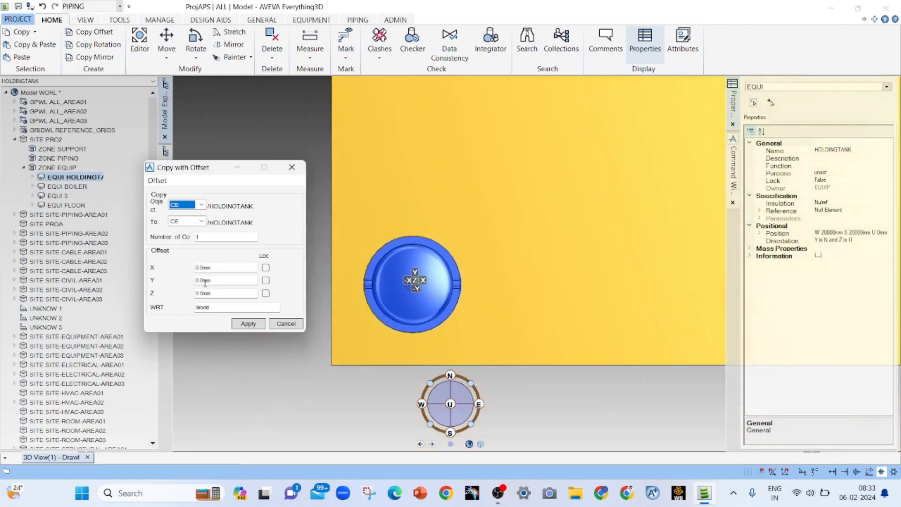
pyautogui.click(226, 267)
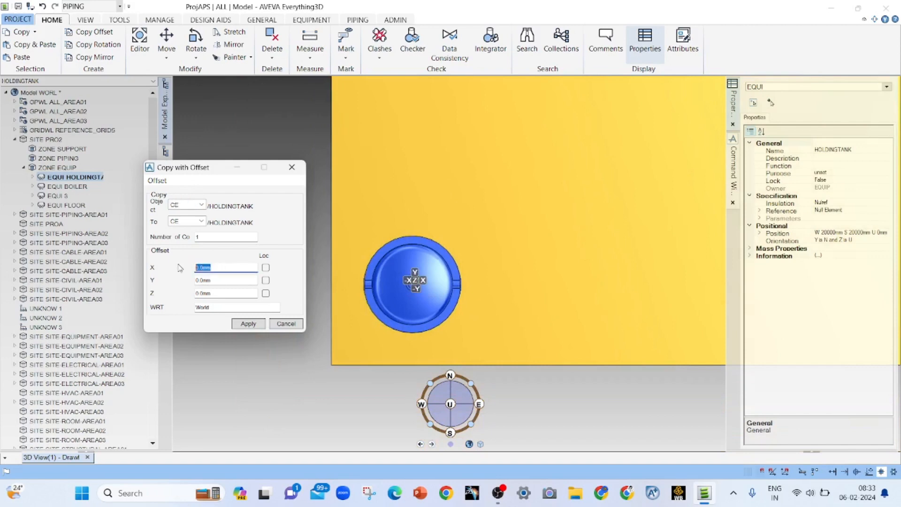
pyautogui.write('6000')
pyautogui.press('Tab')
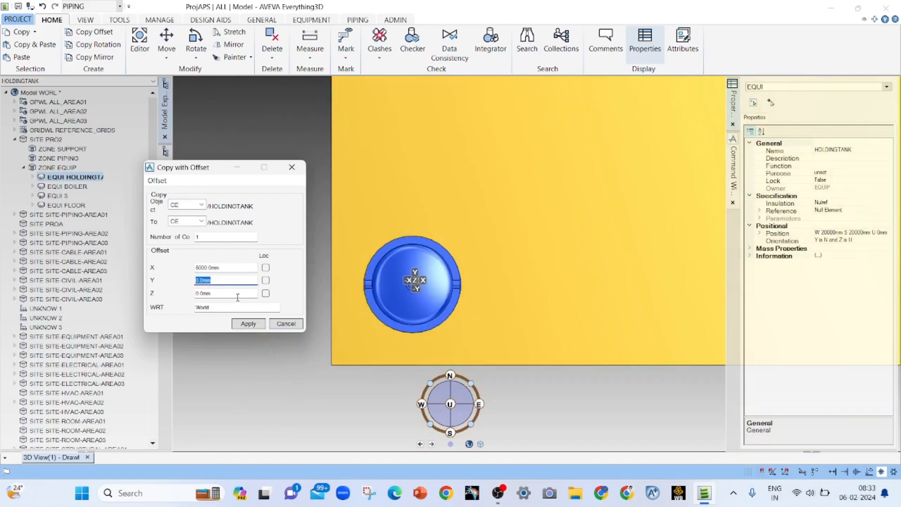
pyautogui.click(249, 324)
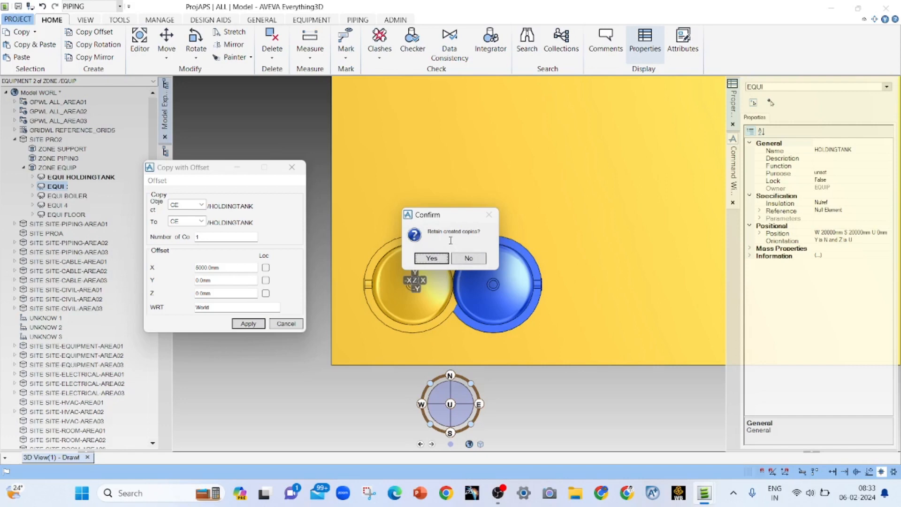
pyautogui.click(467, 258)
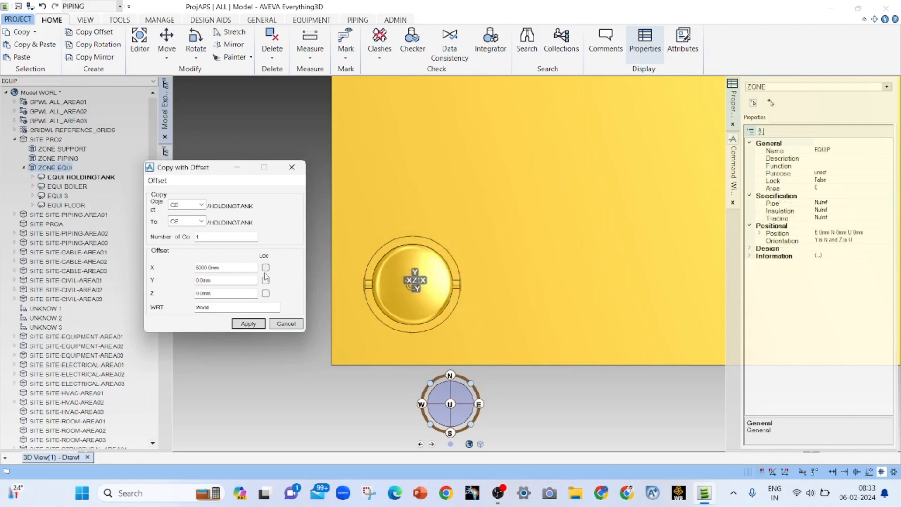
# Step: Copy the holding tank with an 8000 mm X offset, retain the copy and close the offset form
pyautogui.doubleClick(224, 267)
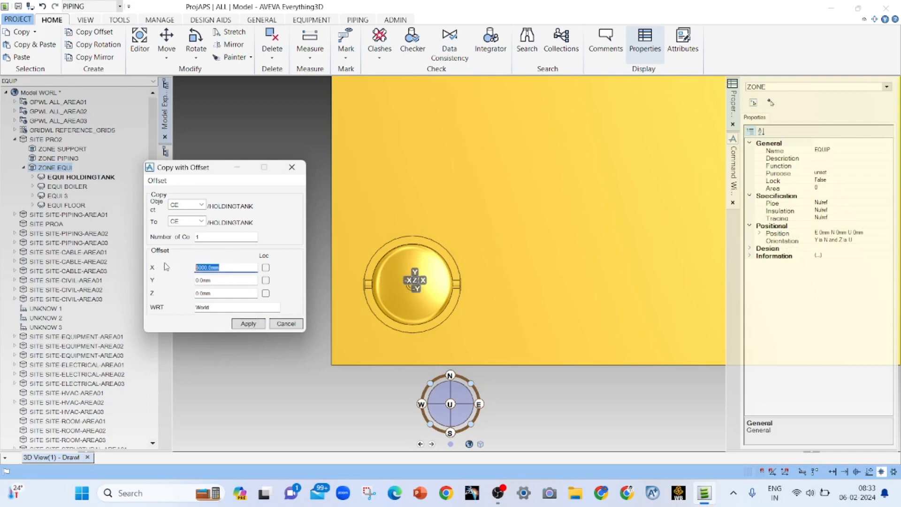
pyautogui.write('8000')
pyautogui.press('Tab')
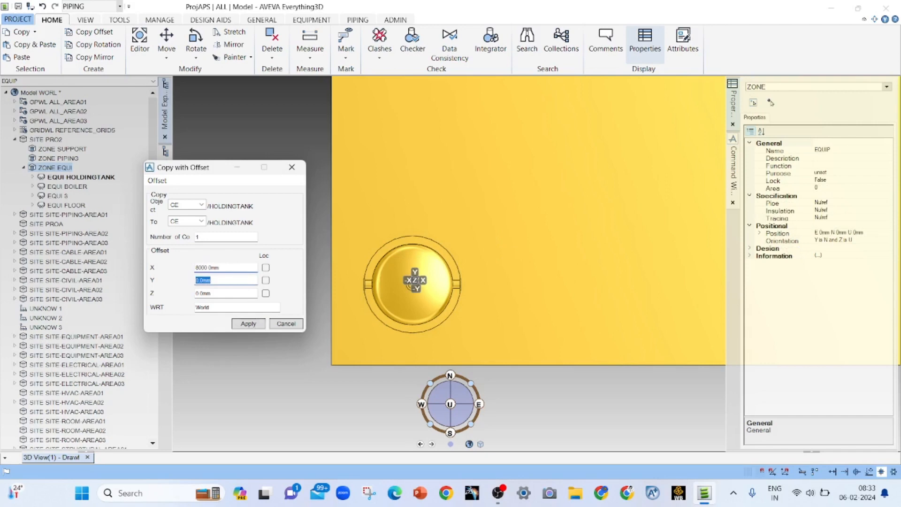
pyautogui.click(251, 326)
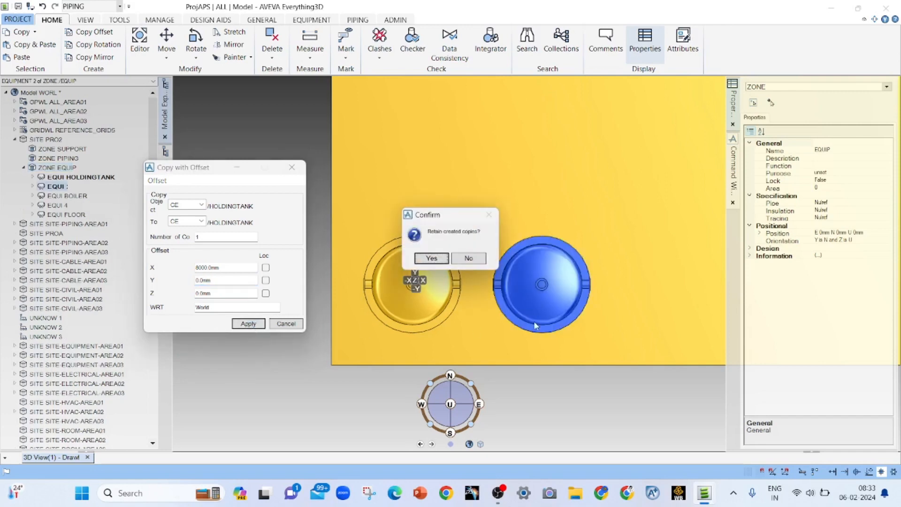
pyautogui.click(446, 259)
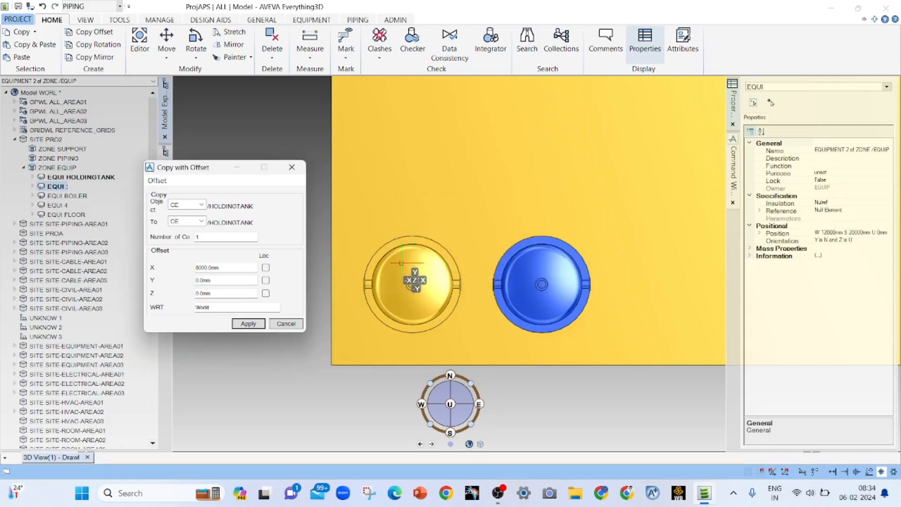
pyautogui.click(285, 323)
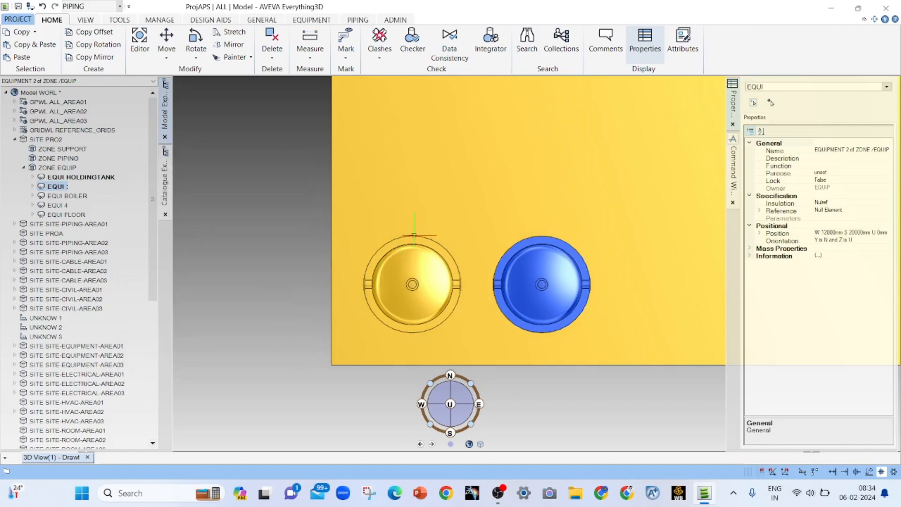
# Step: Copy the original holding tank with offsets of 0 mm in X and 8000 mm in Y, and retain the copy
pyautogui.click(93, 31)
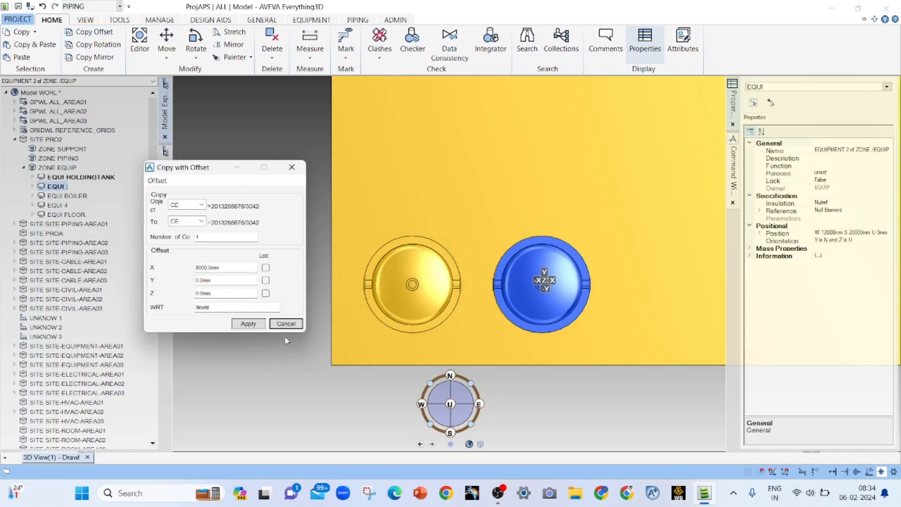
pyautogui.click(284, 322)
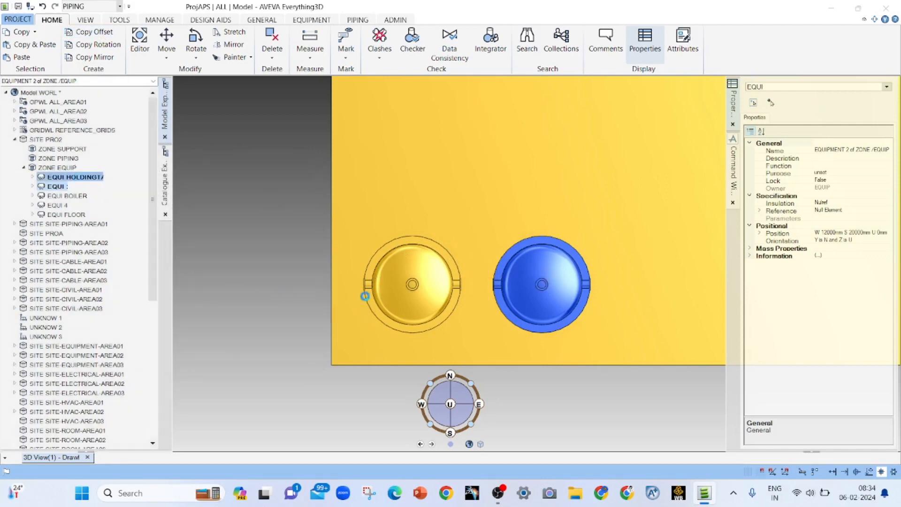
pyautogui.click(365, 297)
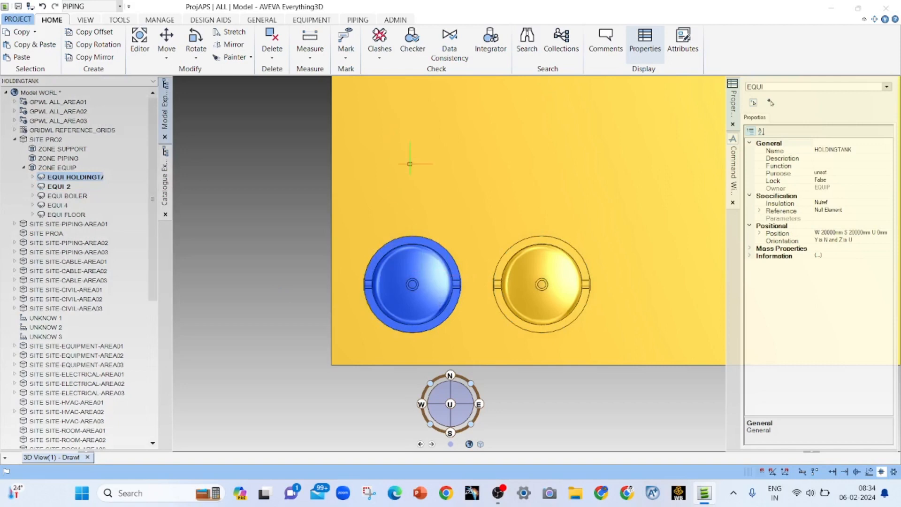
pyautogui.click(96, 34)
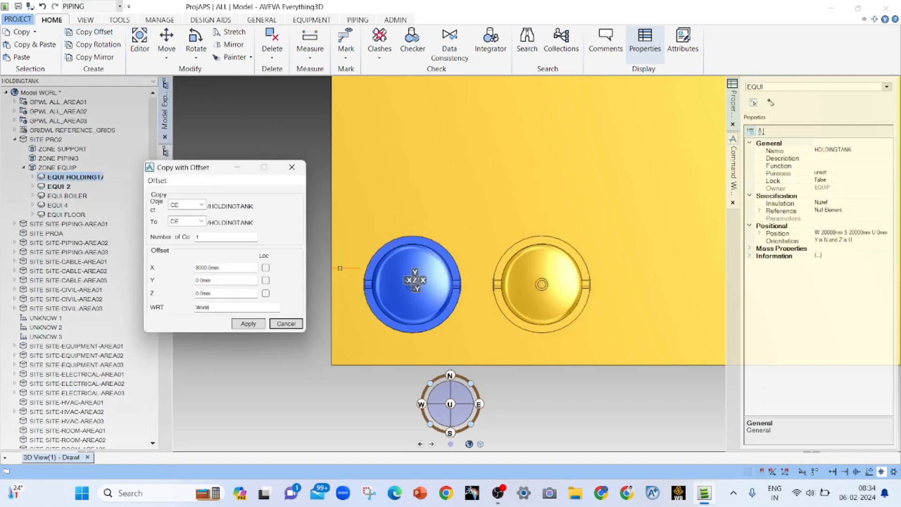
pyautogui.doubleClick(225, 267)
pyautogui.write('0')
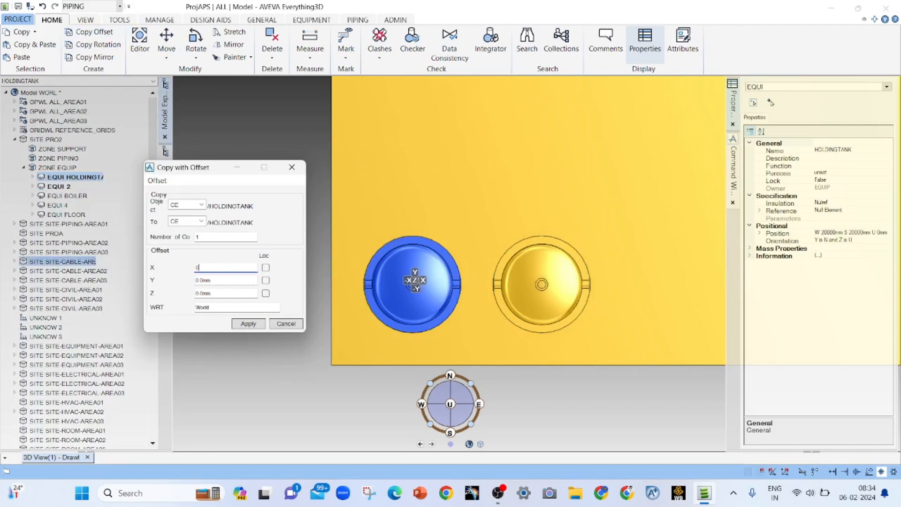
pyautogui.press('Tab')
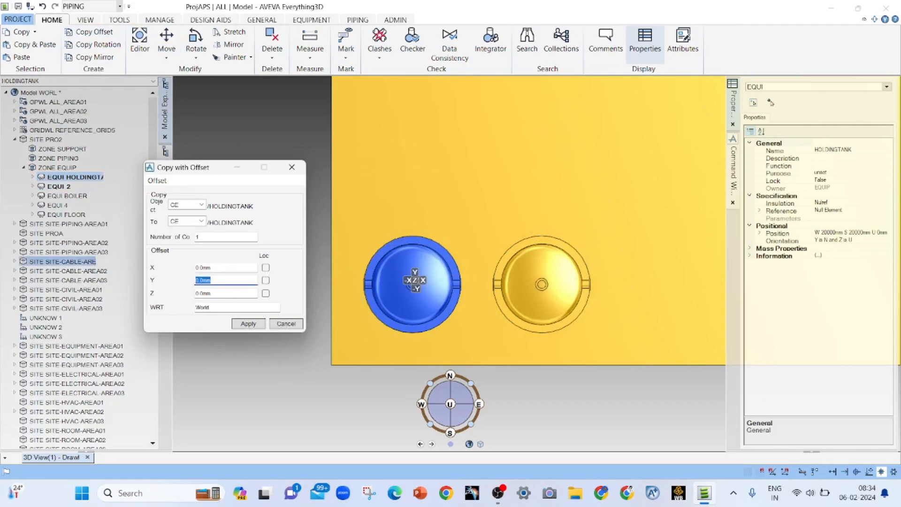
pyautogui.write('8000')
pyautogui.press('Tab')
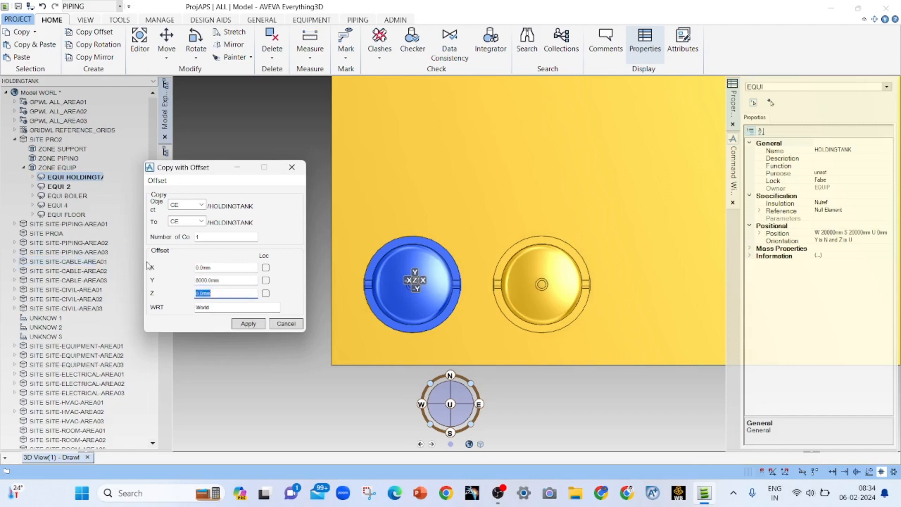
pyautogui.click(248, 323)
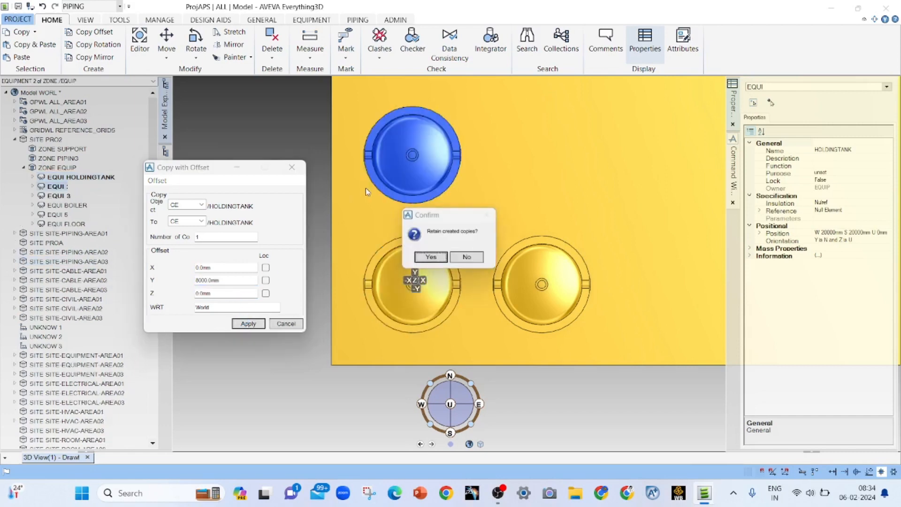
pyautogui.click(431, 259)
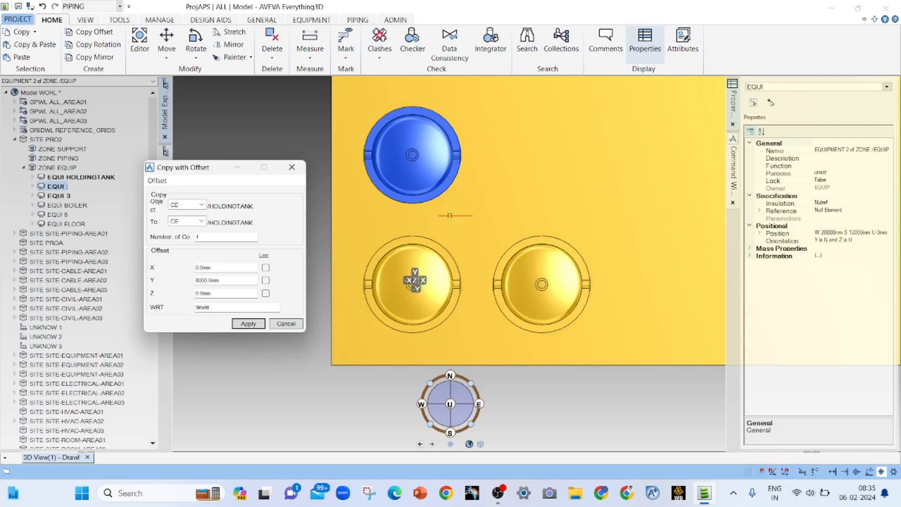
# Step: Copy the original holding tank diagonally with X and Y offsets of 8000 mm, retain the copy and close the form
pyautogui.doubleClick(220, 267)
pyautogui.write('8000')
pyautogui.press('Tab')
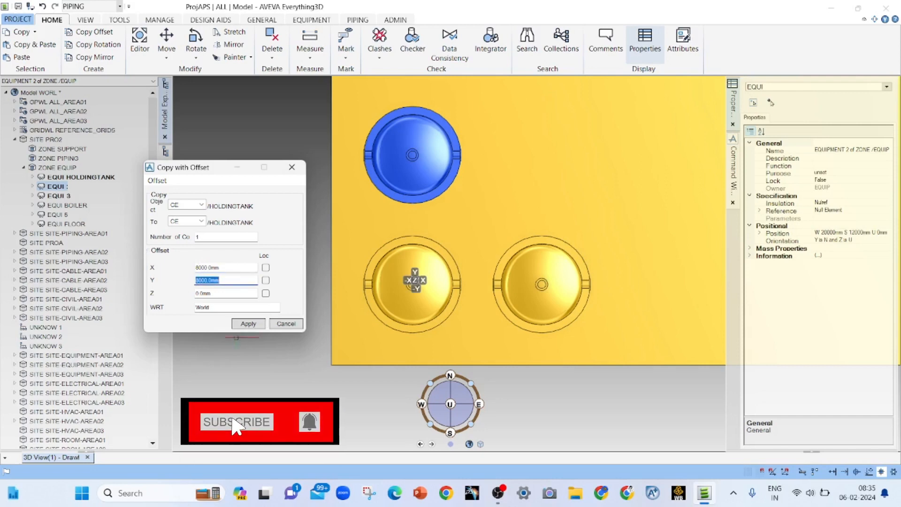
pyautogui.click(258, 323)
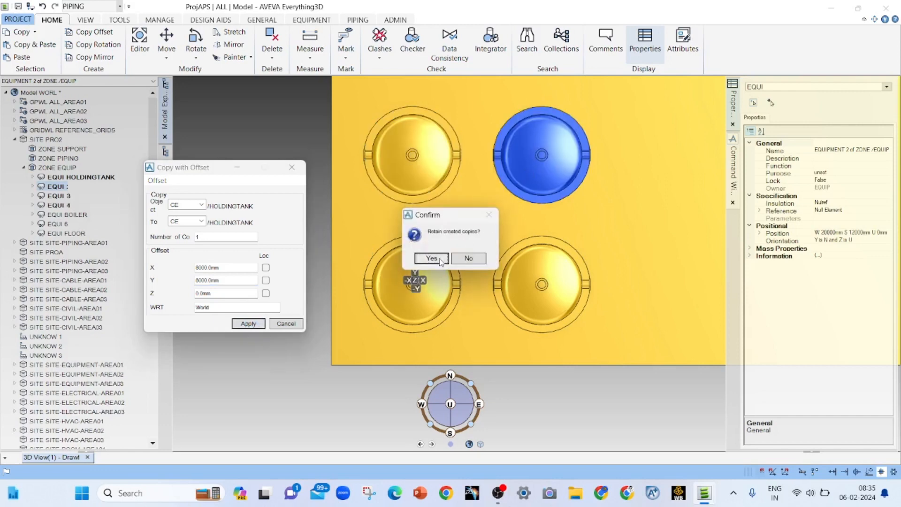
pyautogui.click(432, 259)
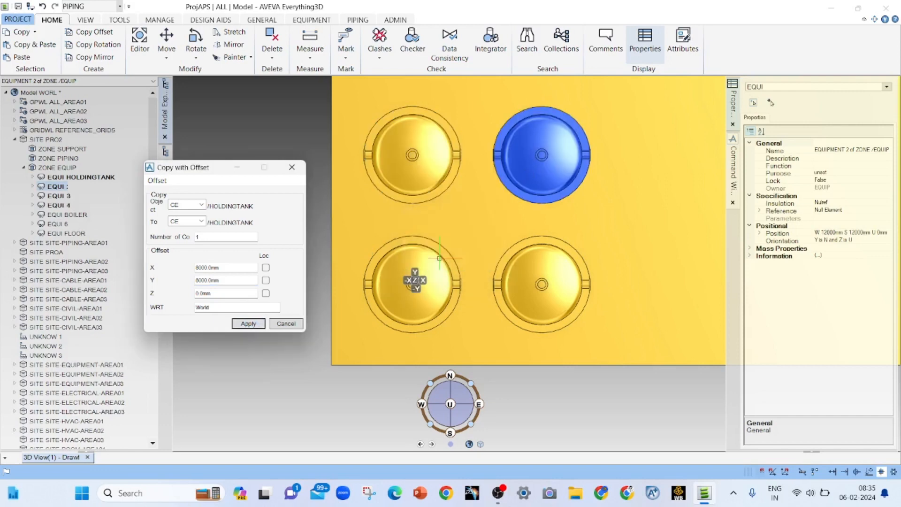
pyautogui.click(287, 324)
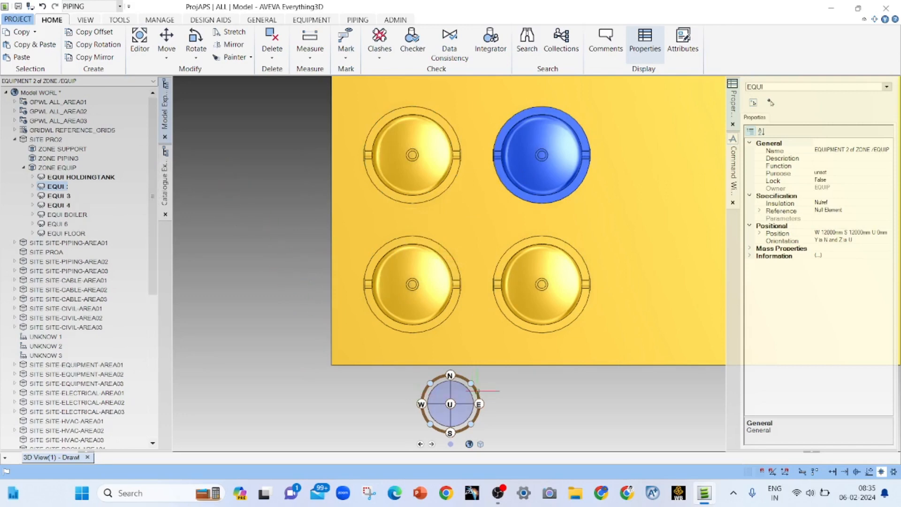
# Step: Examine the four holding tanks on the floor from an isometric view and from the south side
pyautogui.click(472, 386)
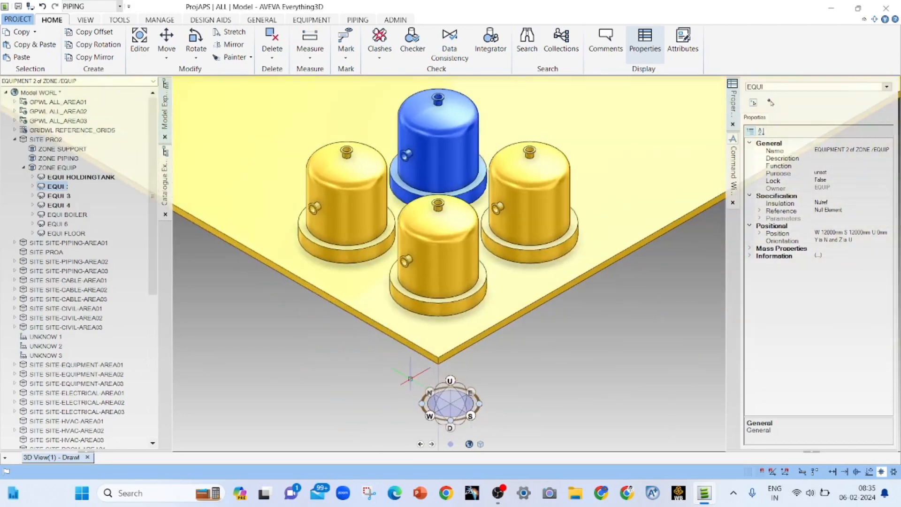
pyautogui.scroll(-3, 435, 299)
pyautogui.scroll(-2, 405, 211)
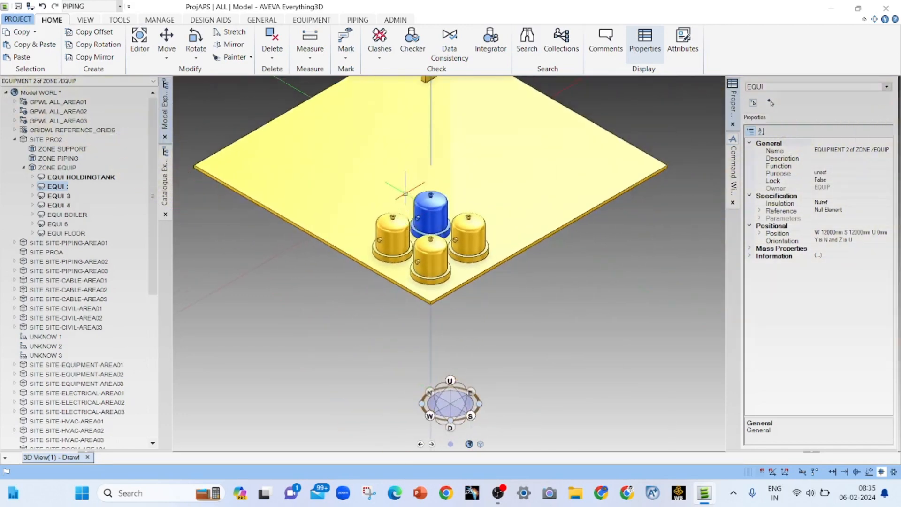
pyautogui.scroll(3, 401, 184)
pyautogui.scroll(-2, 401, 182)
pyautogui.scroll(3, 401, 182)
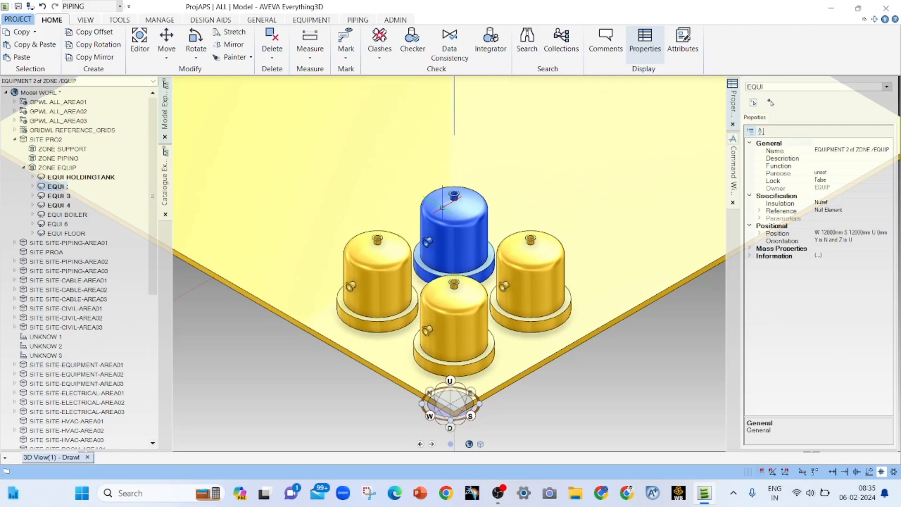
pyautogui.scroll(-2, 441, 207)
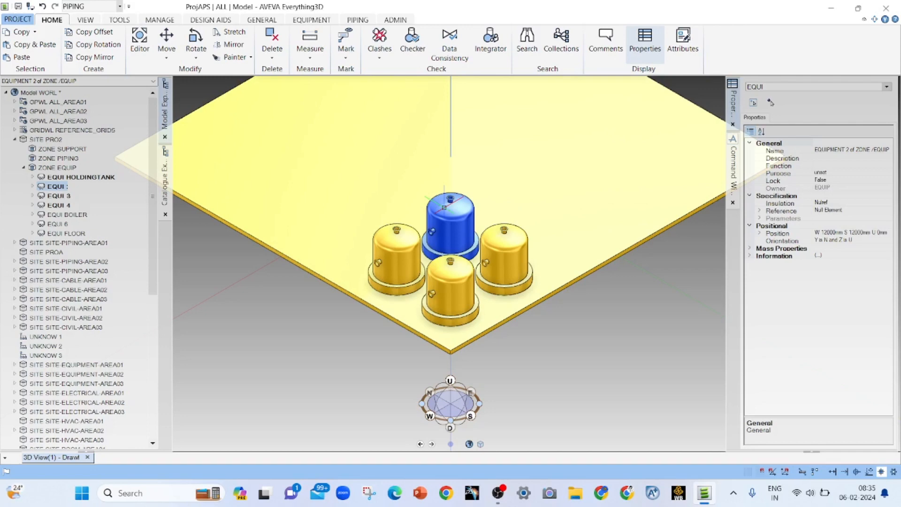
pyautogui.scroll(-2, 451, 211)
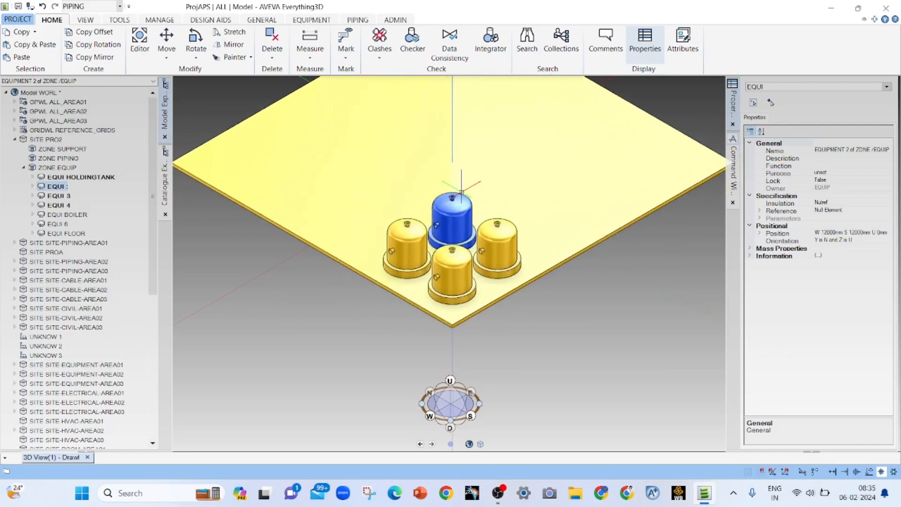
pyautogui.moveTo(516, 301); pyautogui.dragTo(421, 273, button='middle')
pyautogui.scroll(1, 543, 123)
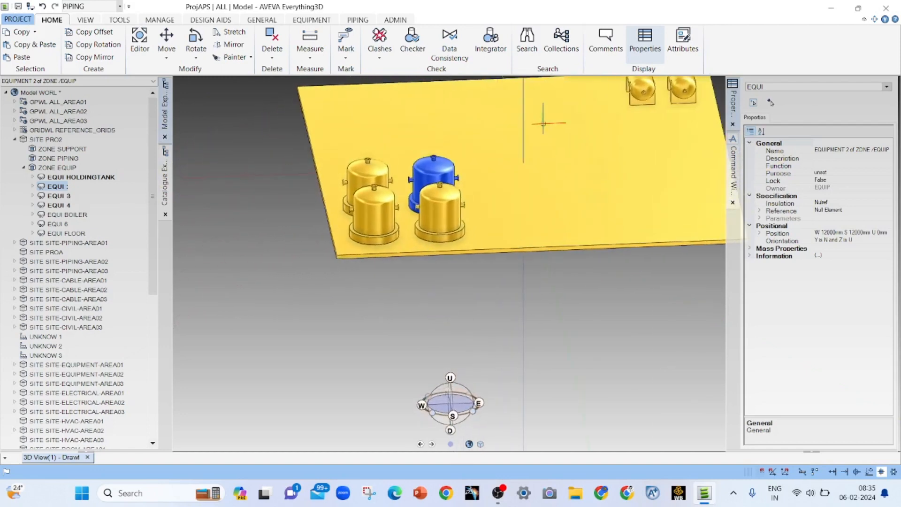
pyautogui.scroll(2, 543, 124)
pyautogui.scroll(-3, 508, 155)
pyautogui.scroll(2, 557, 78)
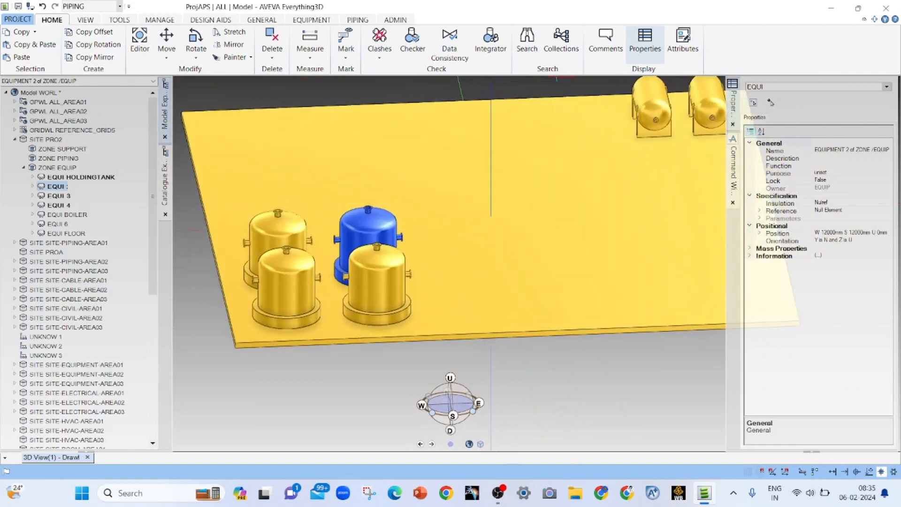
pyautogui.scroll(2, 544, 113)
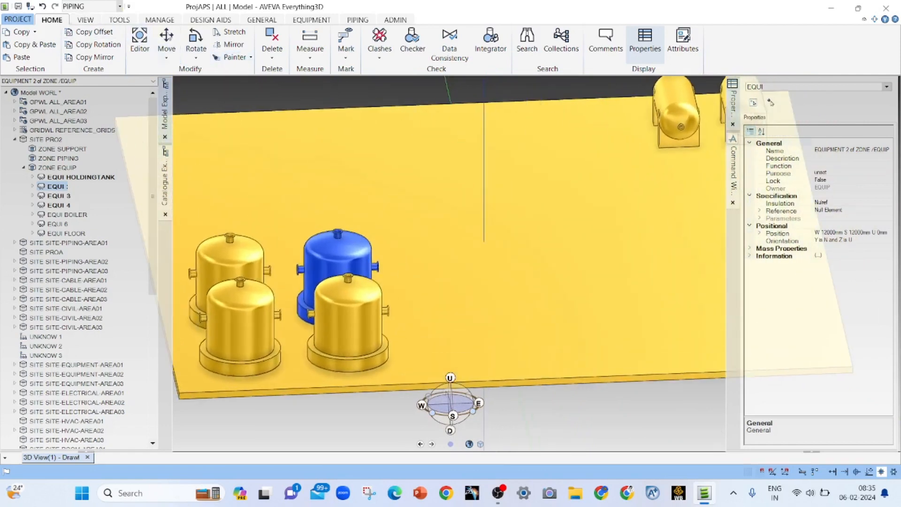
# Step: Try to open the primitive creation form by running SHOW!!GEN PRIMITIVES in the command window
pyautogui.click(301, 21)
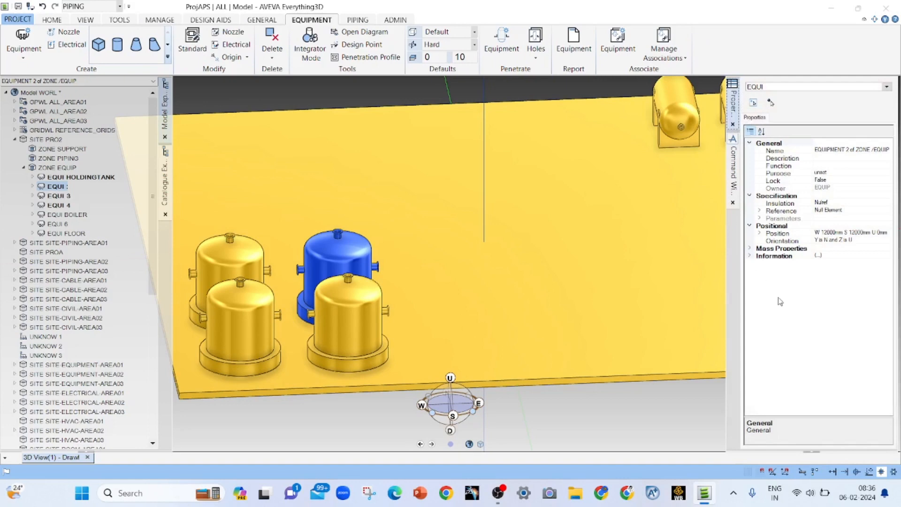
pyautogui.click(733, 171)
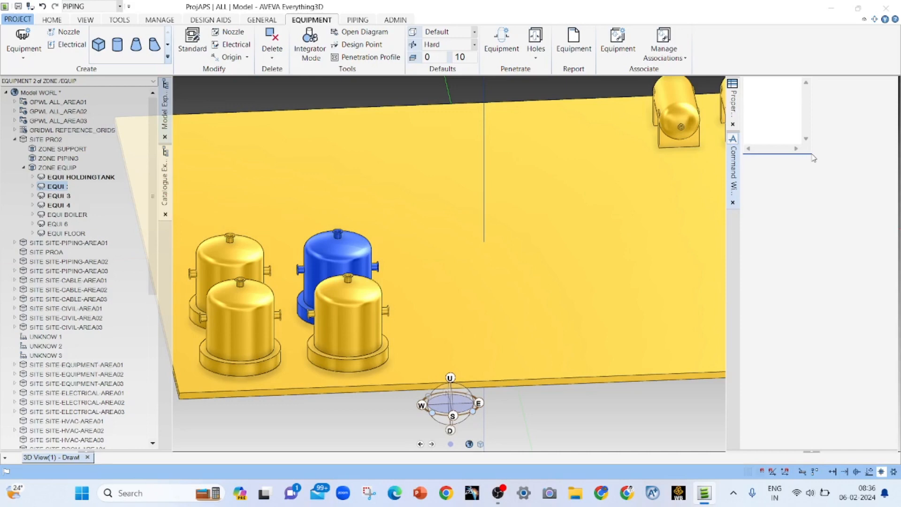
pyautogui.click(770, 118)
pyautogui.write('sh')
pyautogui.press('BackSpace')
pyautogui.press('BackSpace')
pyautogui.write('SHO')
pyautogui.write('W')
pyautogui.write('!!')
pyautogui.write('GEN')
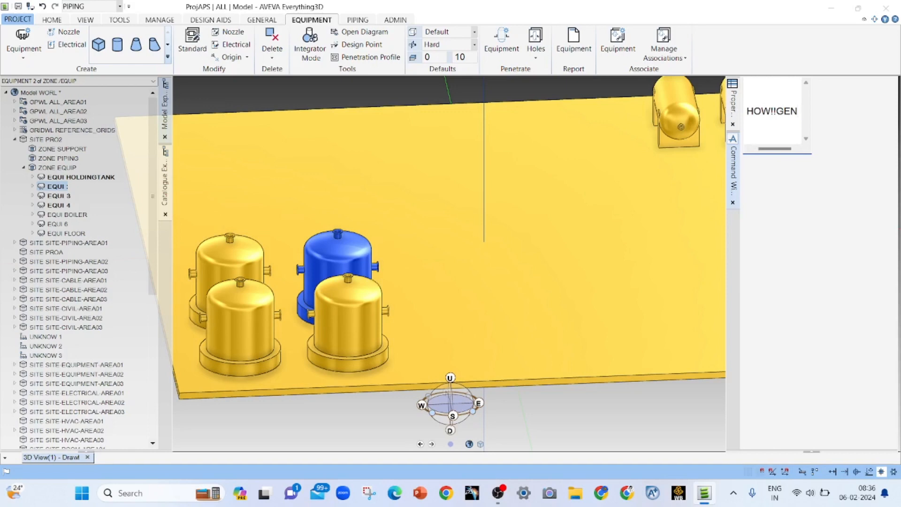
pyautogui.write(' P')
pyautogui.write('RIMITIV')
pyautogui.write('ES')
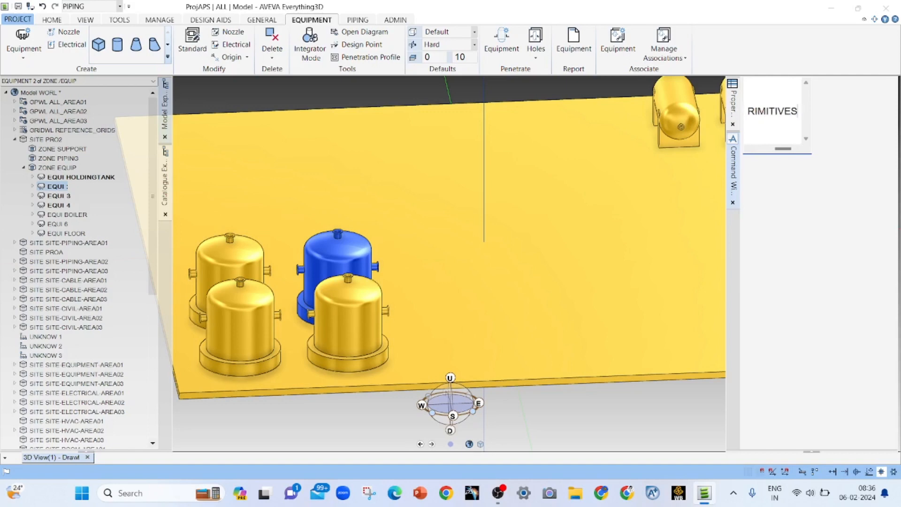
pyautogui.press('Return')
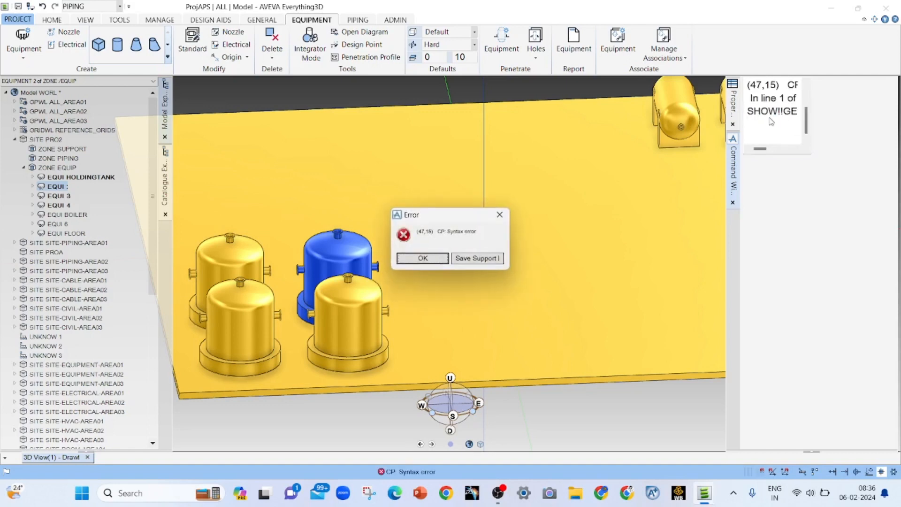
pyautogui.click(422, 259)
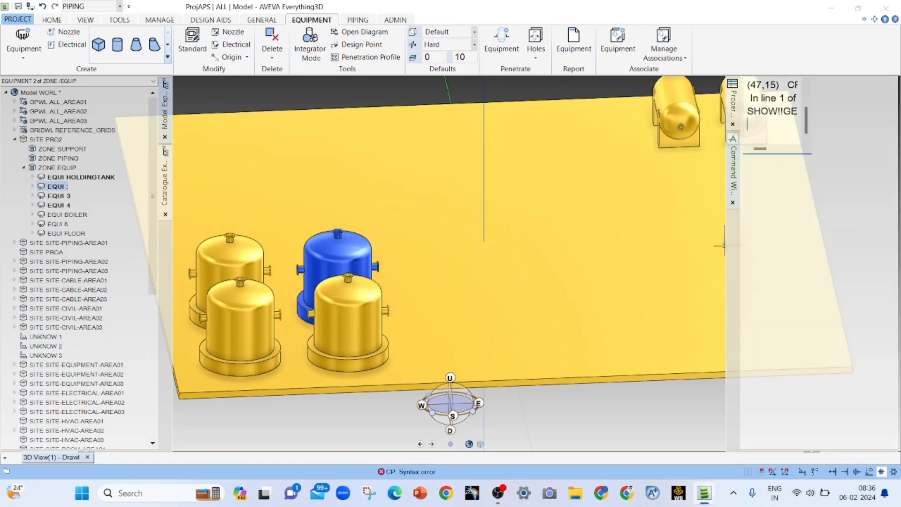
# Step: Close and reopen the command window at a readable size, and clear its command history
pyautogui.click(733, 202)
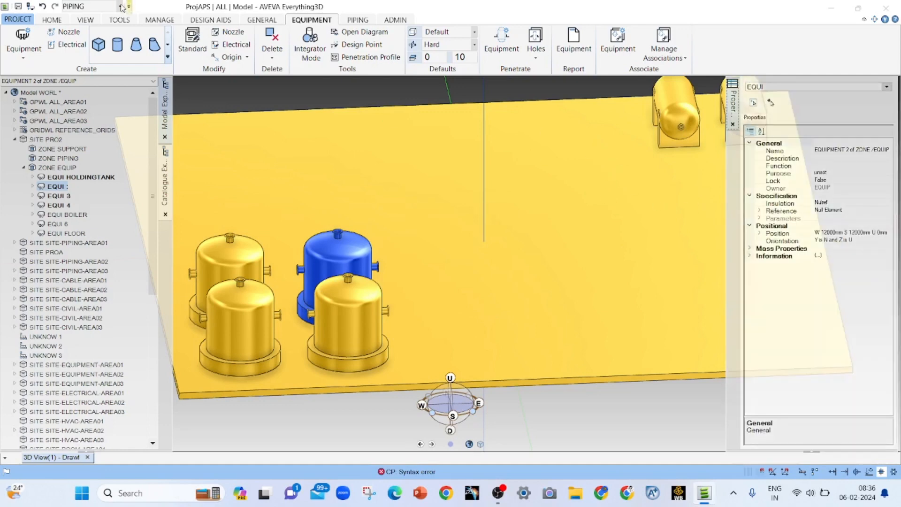
pyautogui.click(120, 20)
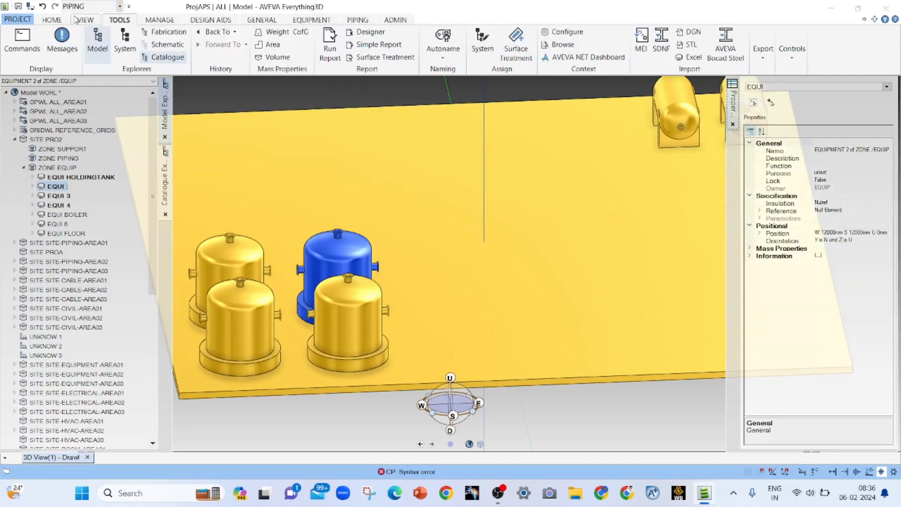
pyautogui.click(22, 42)
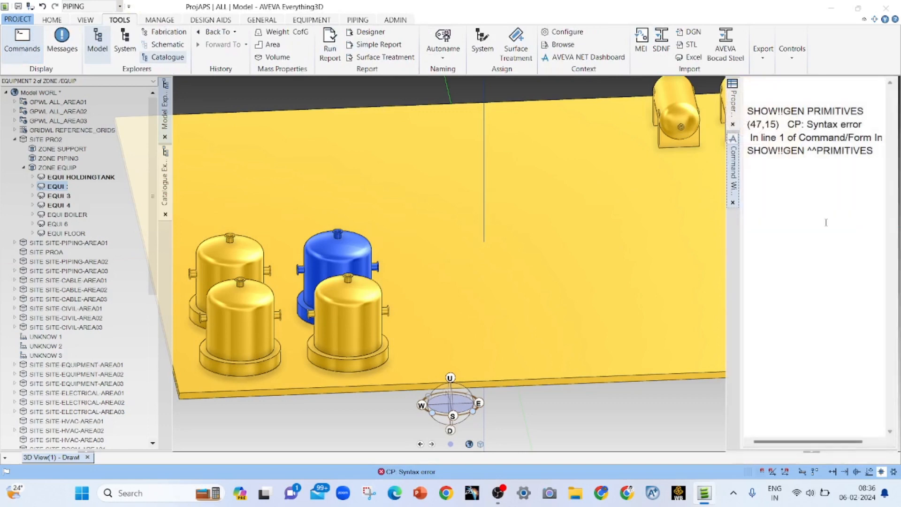
pyautogui.rightClick(815, 174)
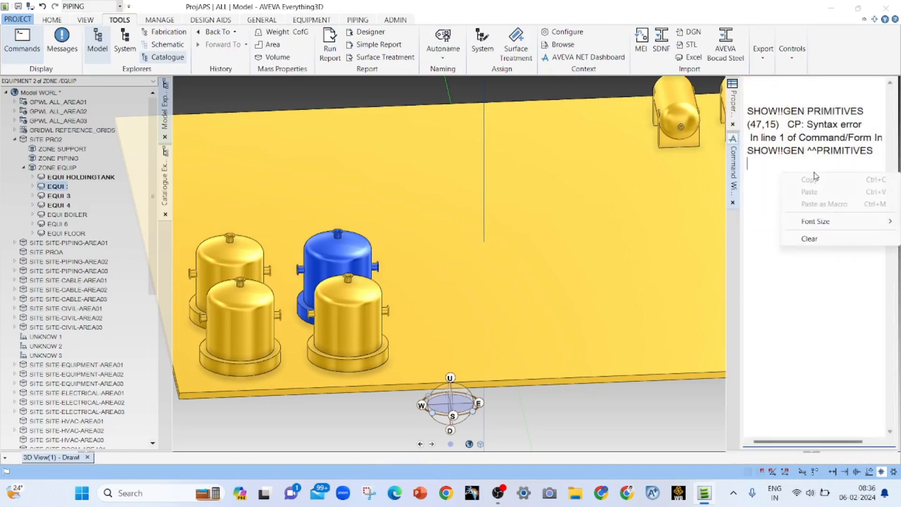
pyautogui.click(810, 238)
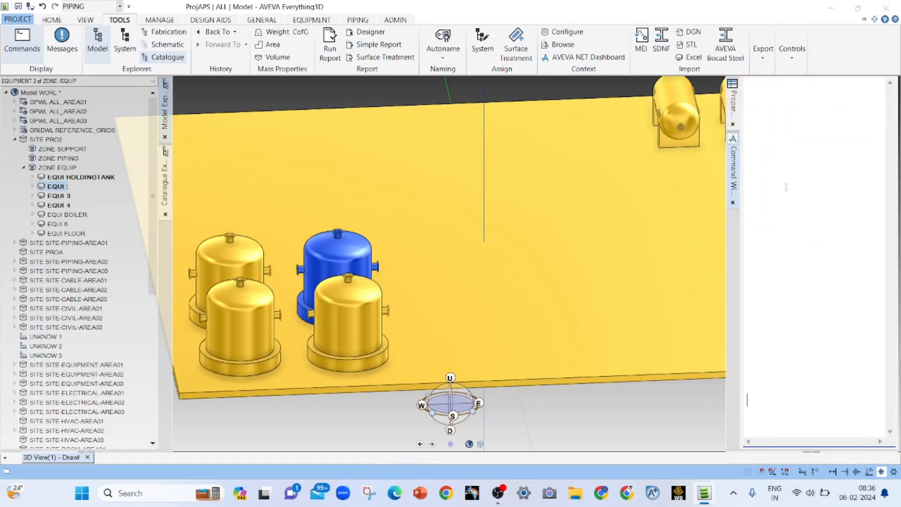
# Step: Try running SHOW!! GENPRIMITIVES in the command window, and clear the window's contents
pyautogui.write('SHOW!! GENPRI')
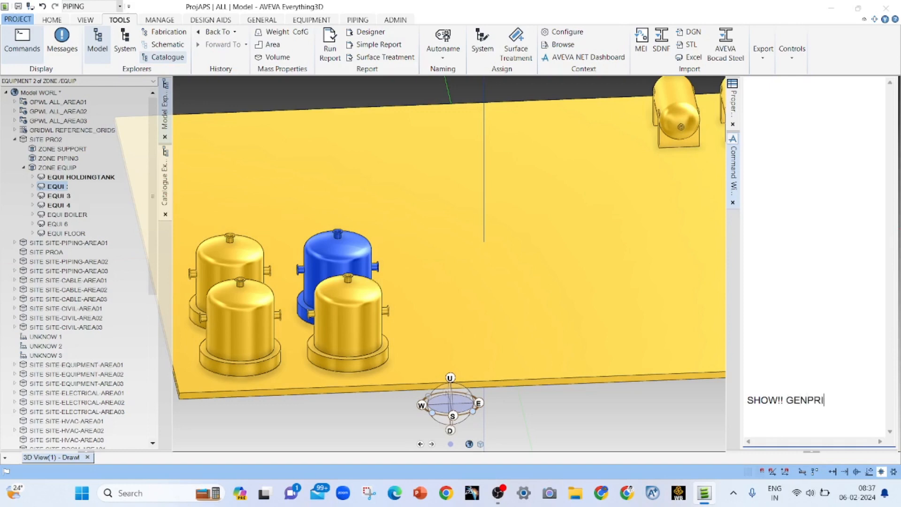
pyautogui.write('MITIVES')
pyautogui.press('Return')
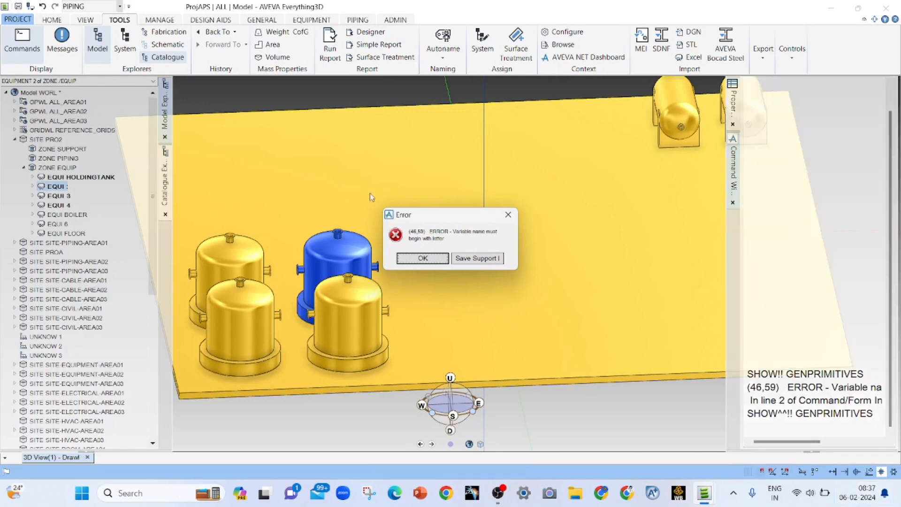
pyautogui.click(440, 259)
pyautogui.rightClick(847, 336)
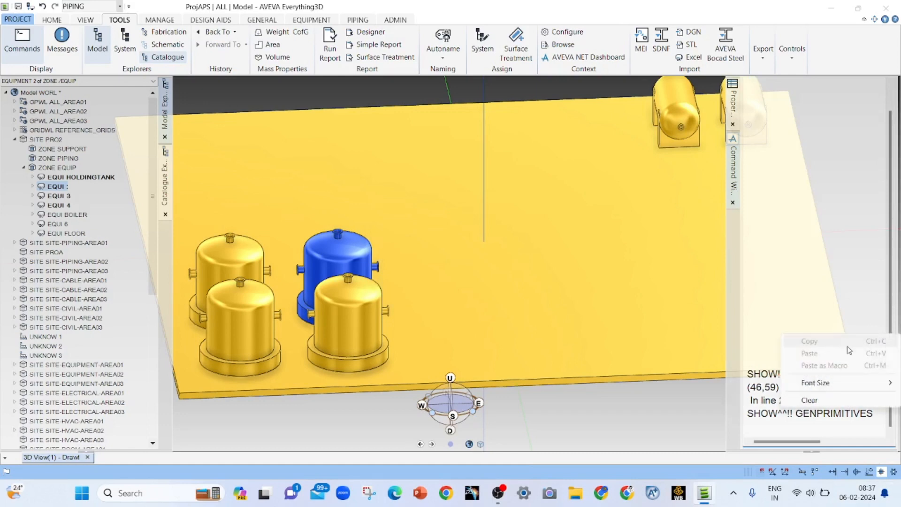
pyautogui.click(816, 402)
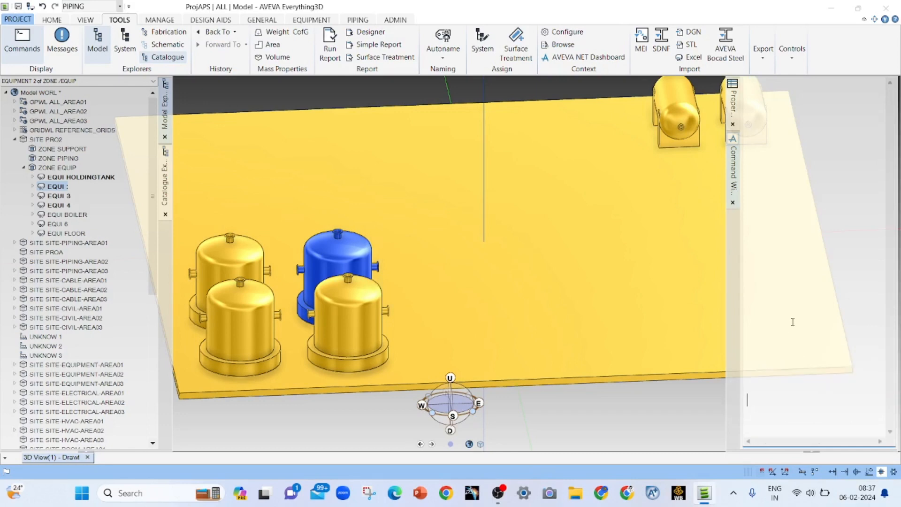
# Step: Open the primitive creation form by running the command SHOW!!GENPRIMITIVES without any spaces
pyautogui.write('SHOW!!GENPRIMI')
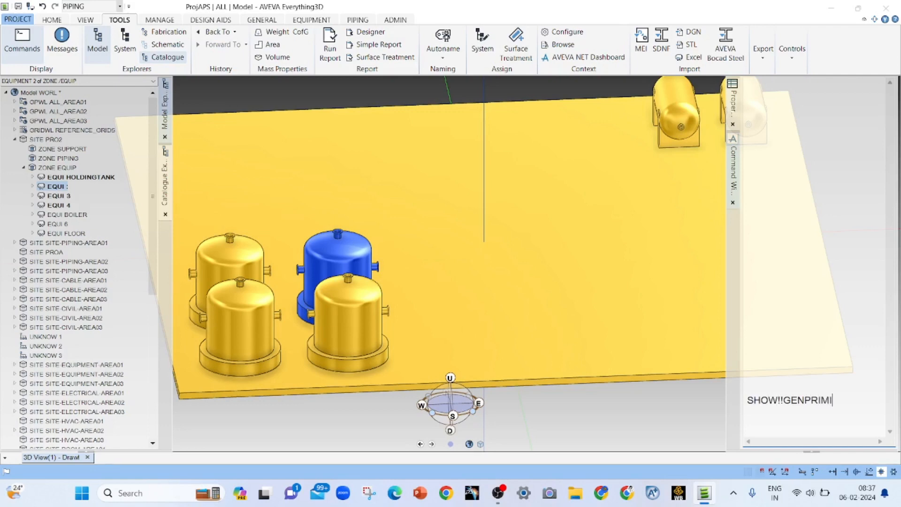
pyautogui.write('TIVES')
pyautogui.press('Return')
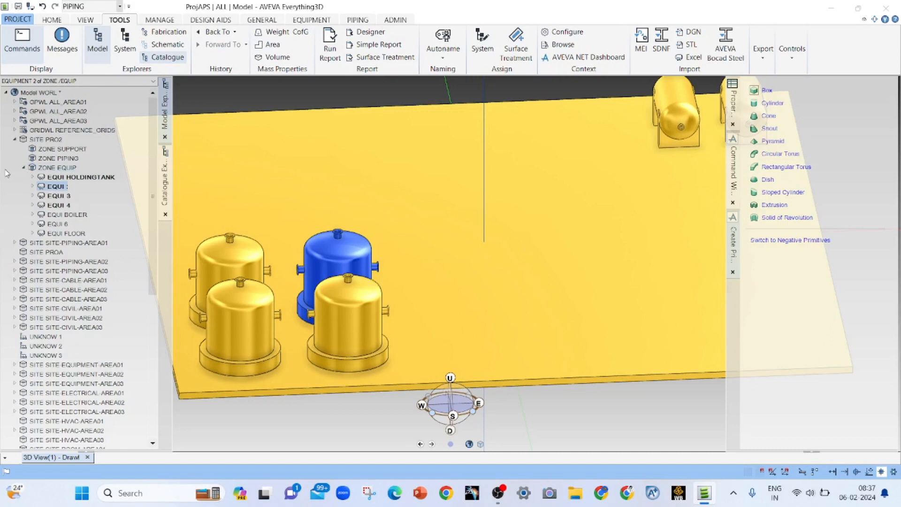
# Step: Create a new equipment item named PUMP in the EQUIP zone
pyautogui.click(57, 168)
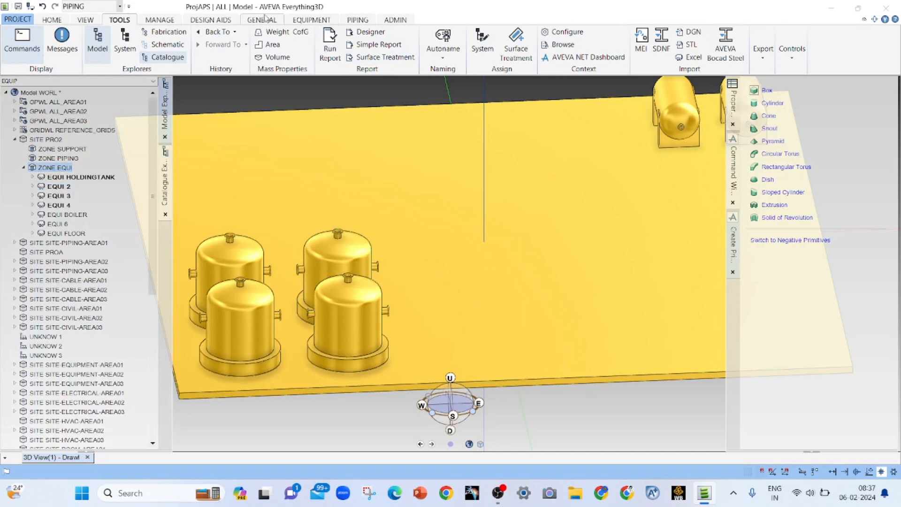
pyautogui.click(312, 20)
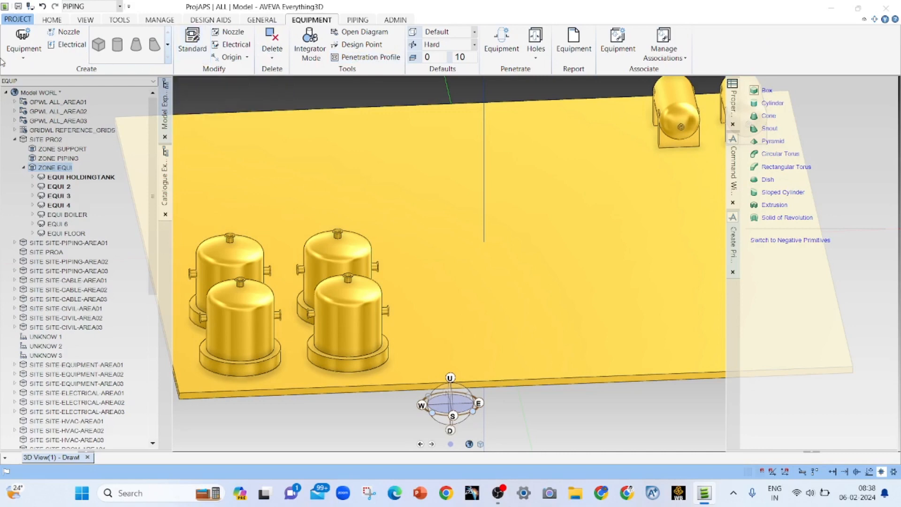
pyautogui.click(23, 37)
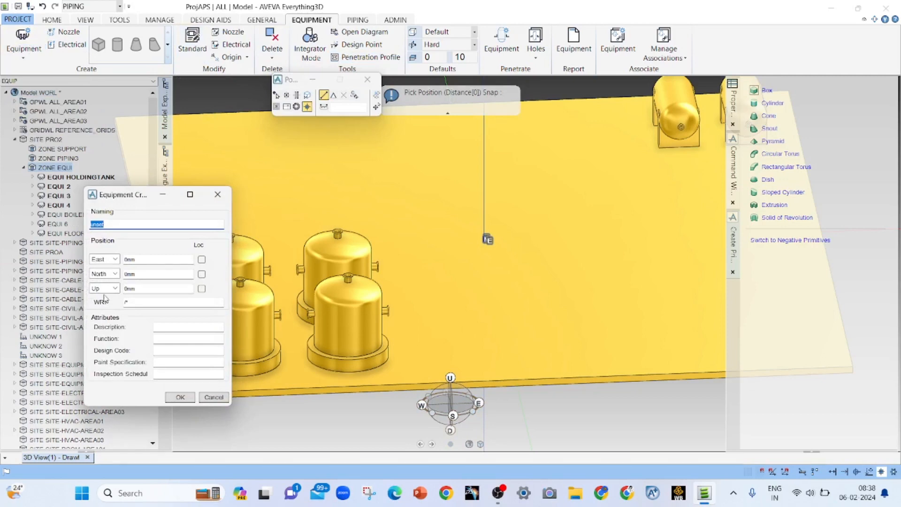
pyautogui.write('r')
pyautogui.click(182, 397)
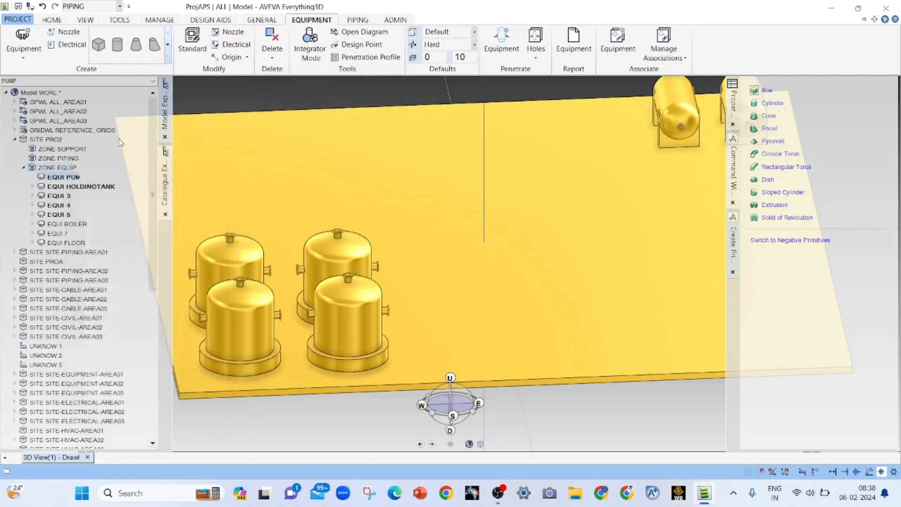
# Step: Create a sub-equipment named CENTRIPUMP under the PUMP equipment
pyautogui.rightClick(69, 179)
pyautogui.moveTo(89, 183)
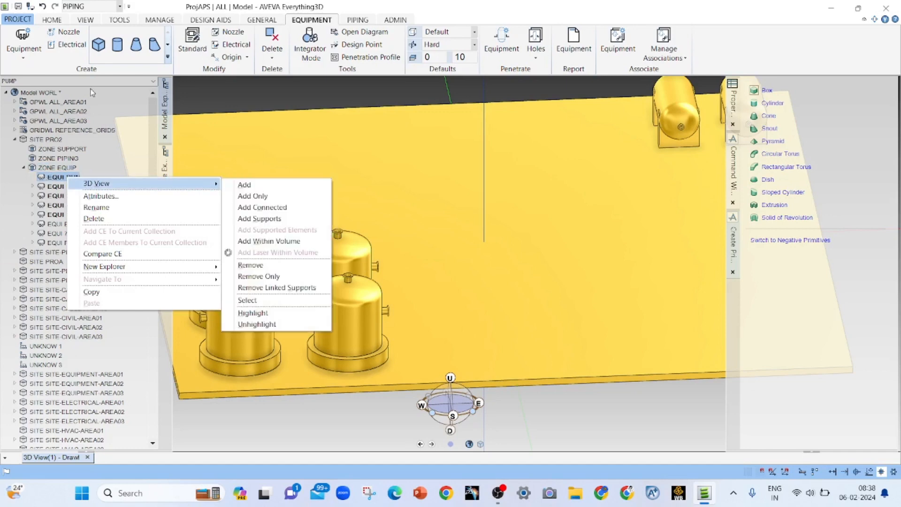
pyautogui.click(24, 51)
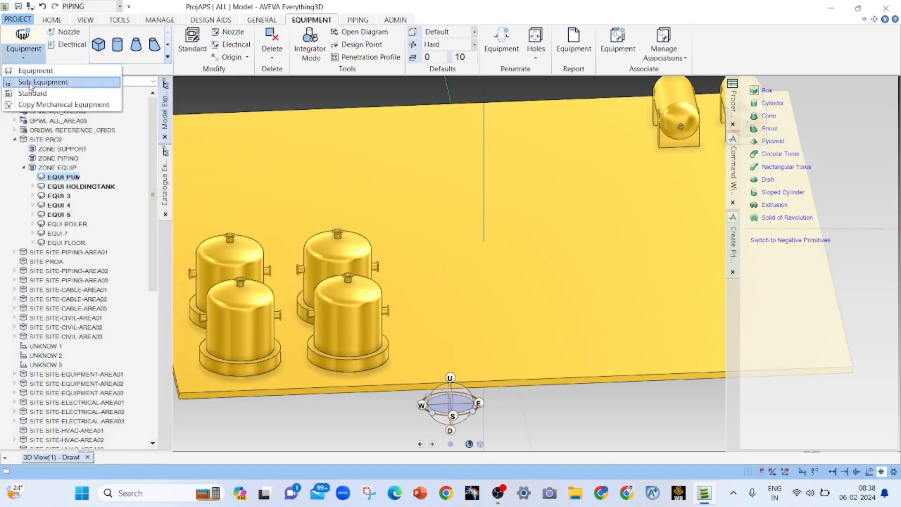
pyautogui.click(43, 82)
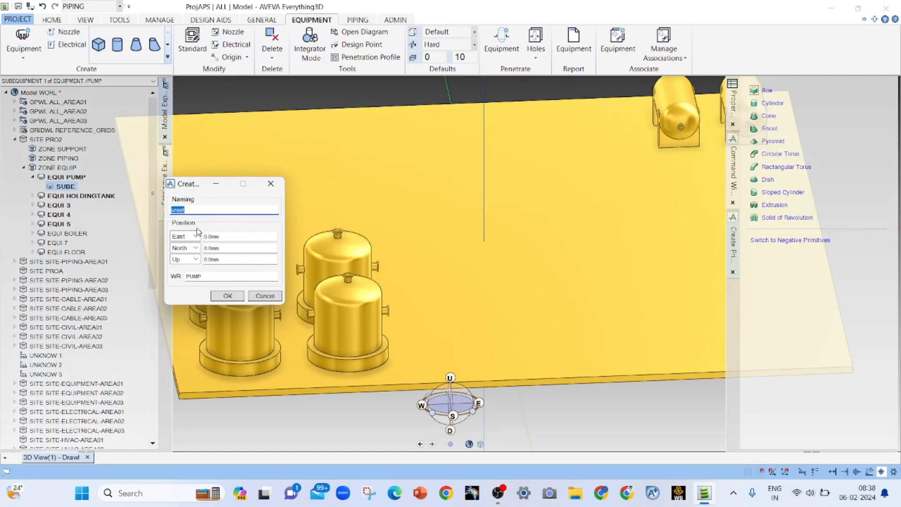
pyautogui.write('CENTRIPUMP')
pyautogui.click(228, 296)
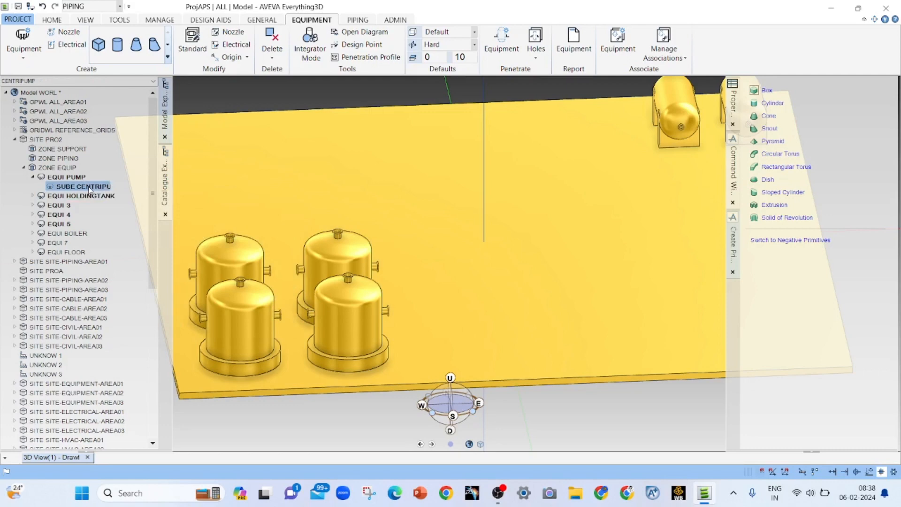
# Step: Create a box primitive under CENTRIPUMP with X length 2000 mm, Y length 5000 mm and Z length 500 mm
pyautogui.click(767, 90)
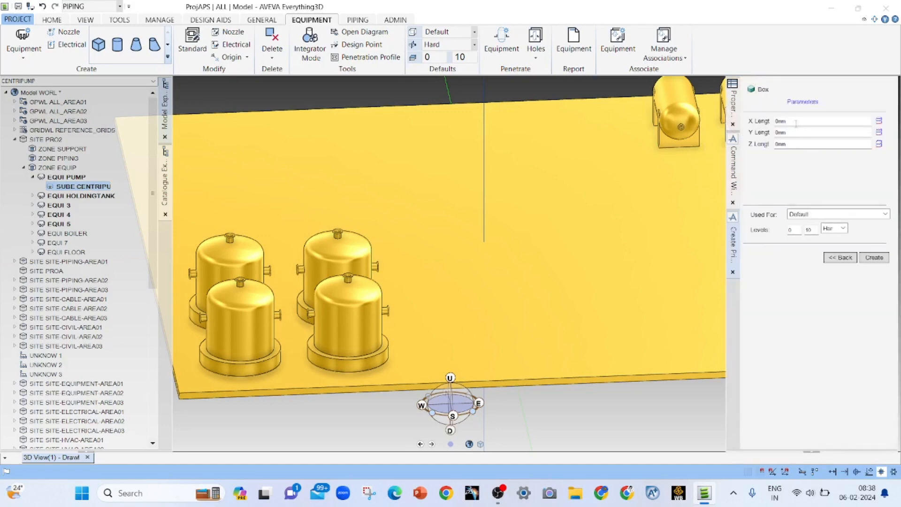
pyautogui.moveTo(796, 122); pyautogui.dragTo(776, 121)
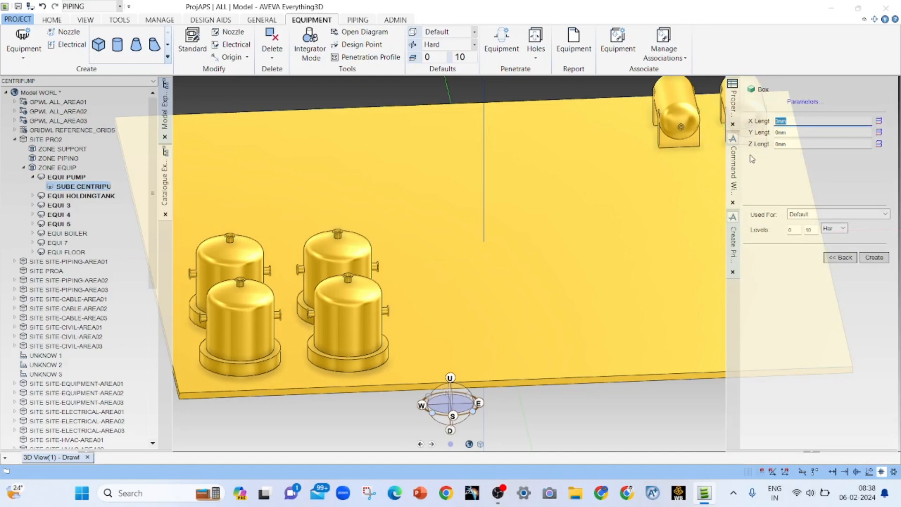
pyautogui.write('2000')
pyautogui.press('Tab')
pyautogui.write('5000')
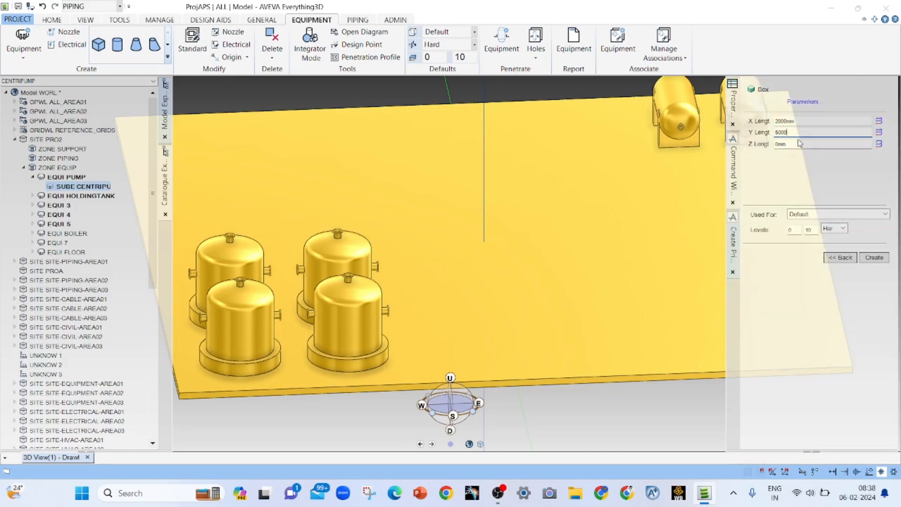
pyautogui.press('Tab')
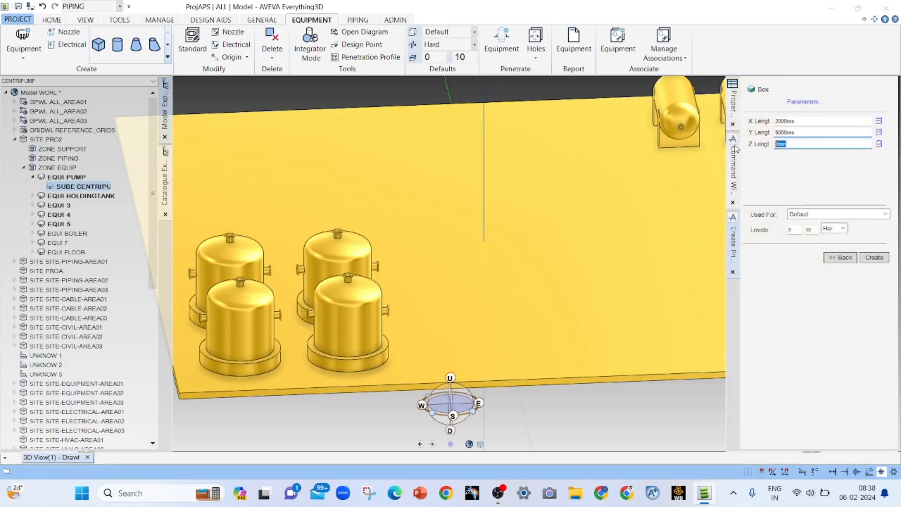
pyautogui.write('500')
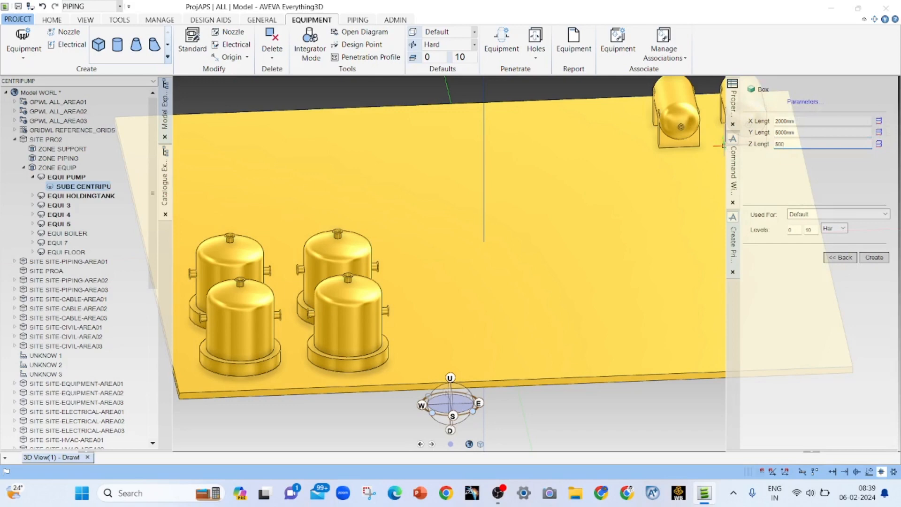
pyautogui.click(874, 257)
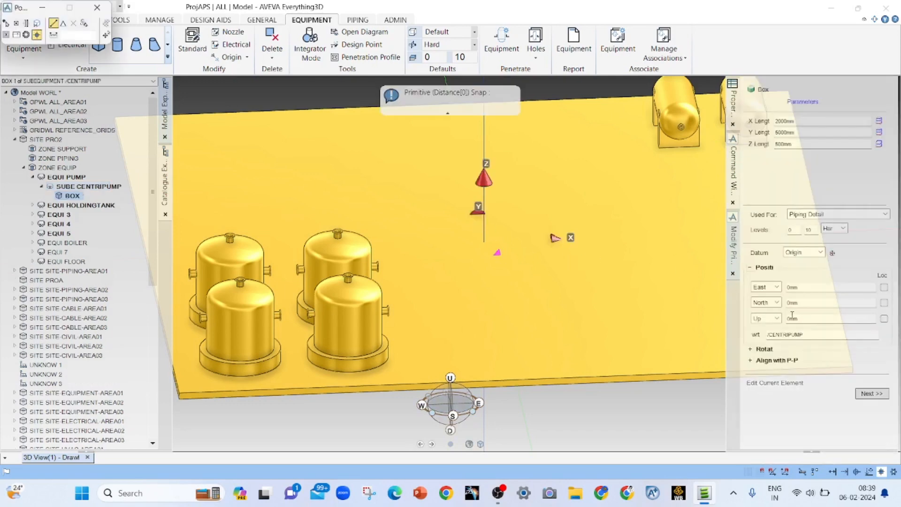
# Step: Set the box's Up position to 1000 mm relative to CENTRIPUMP and finish its placement
pyautogui.doubleClick(793, 318)
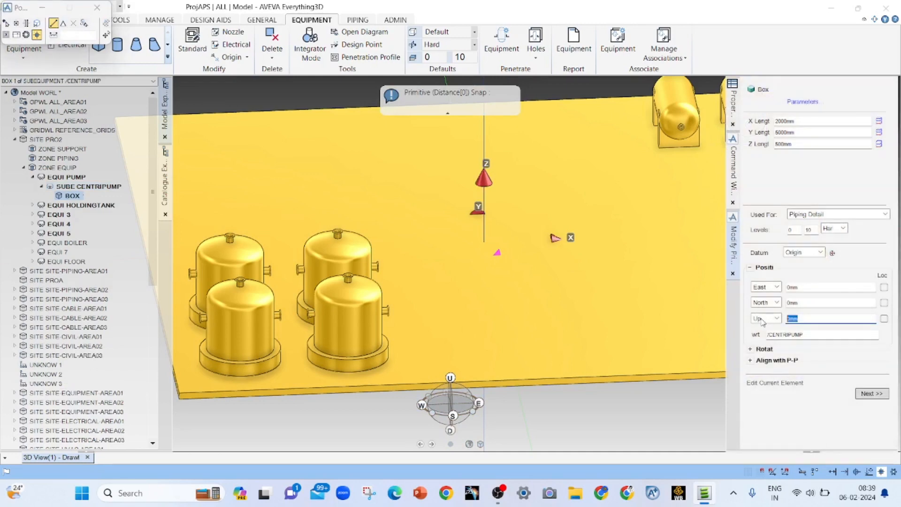
pyautogui.write('10')
pyautogui.write('00')
pyautogui.press('Return')
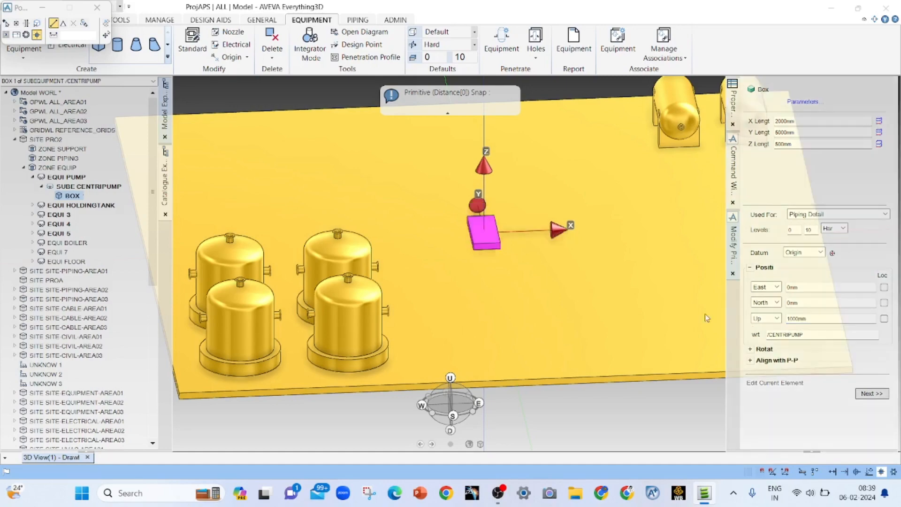
pyautogui.moveTo(540, 289); pyautogui.dragTo(454, 294, button='middle')
pyautogui.scroll(3, 556, 223)
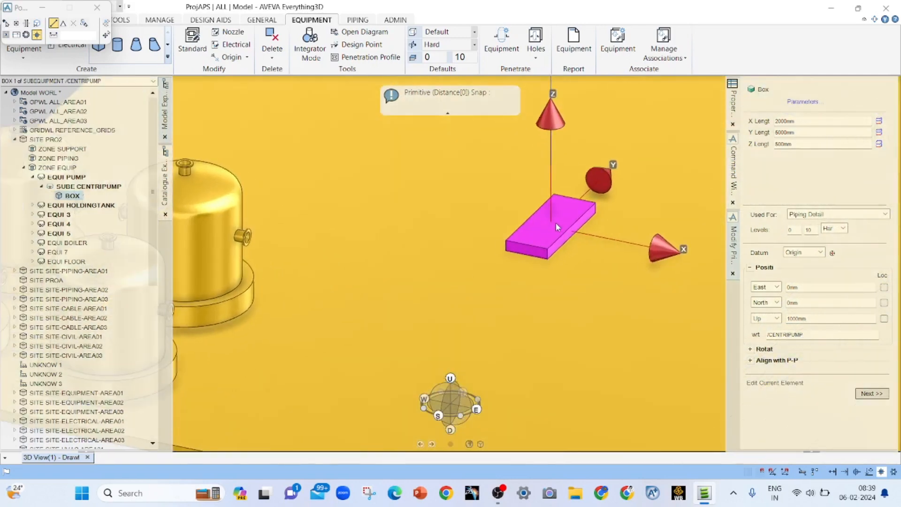
pyautogui.click(866, 393)
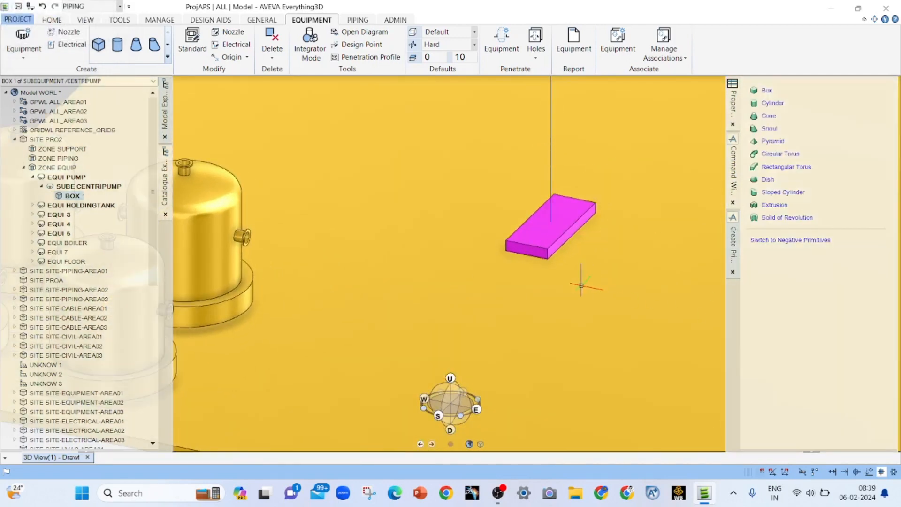
# Step: Create a cylinder primitive under CENTRIPUMP with height 2000 mm and diameter 1000 mm
pyautogui.click(772, 103)
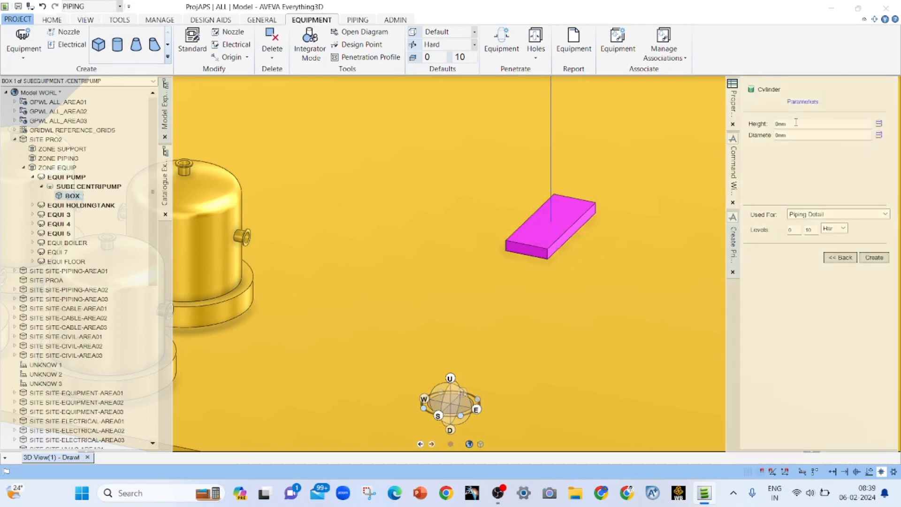
pyautogui.click(795, 124)
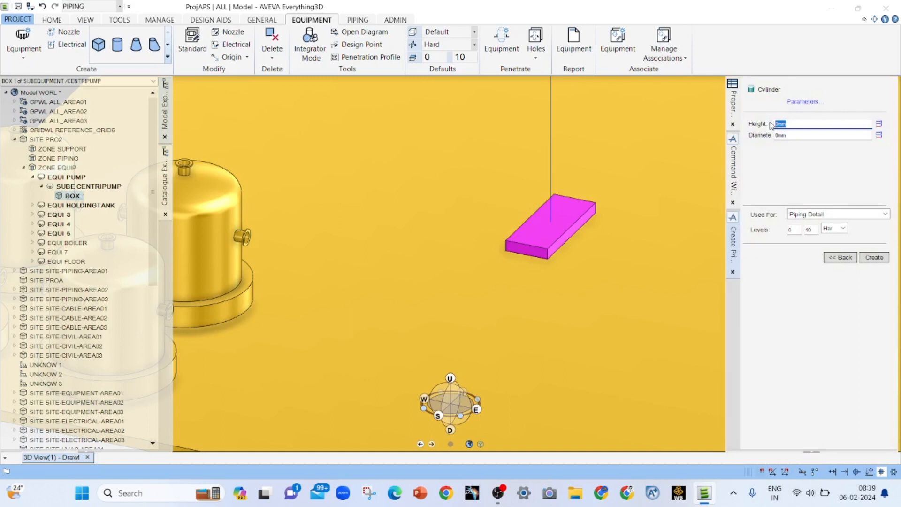
pyautogui.write('200')
pyautogui.click(785, 139)
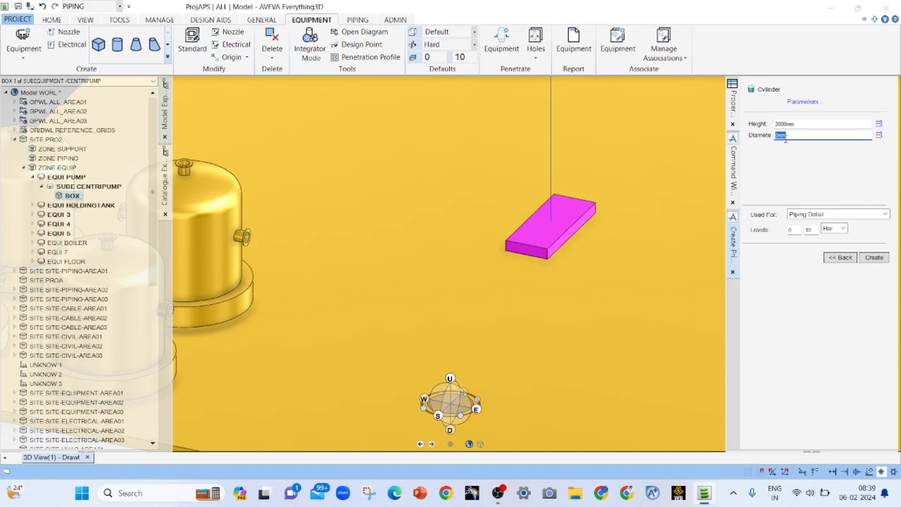
pyautogui.write('1000')
pyautogui.press('Return')
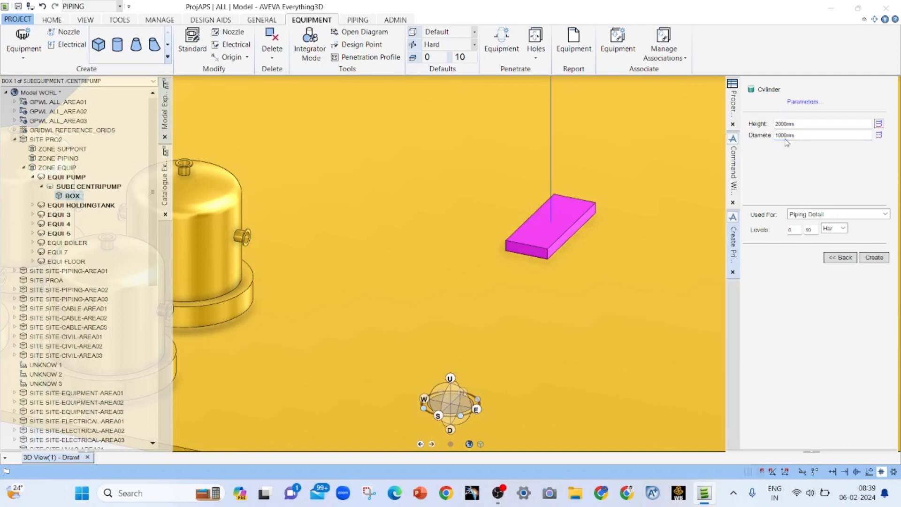
pyautogui.click(875, 258)
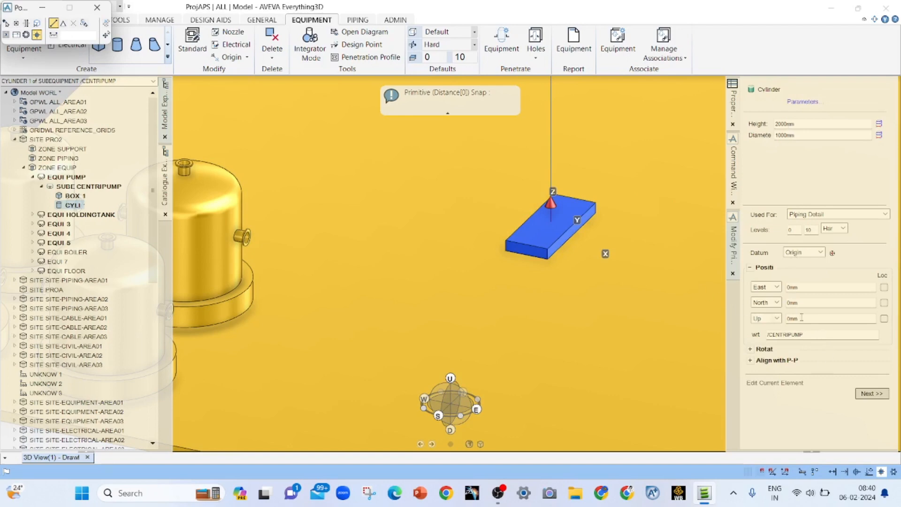
# Step: Try Up positions of 3000 mm and 2000 mm for the cylinder relative to CENTRIPUMP
pyautogui.moveTo(802, 318); pyautogui.dragTo(735, 314)
pyautogui.write('3000')
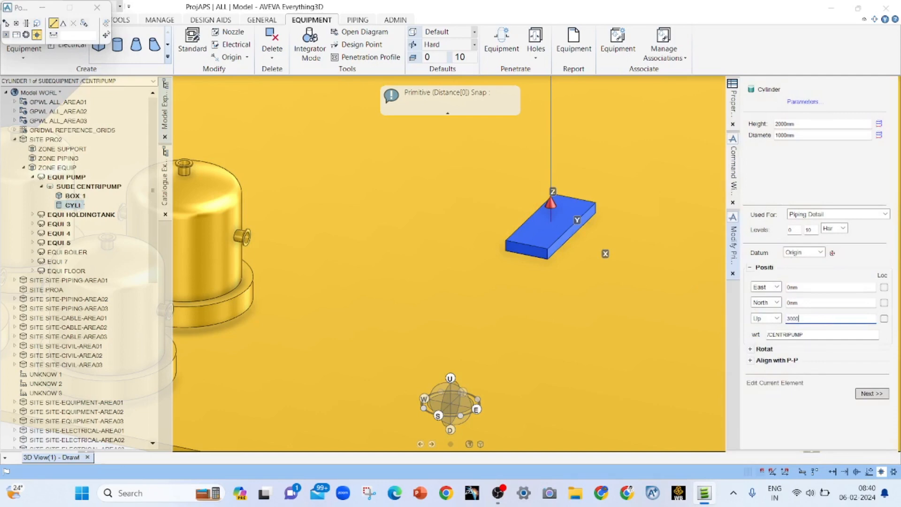
pyautogui.press('Return')
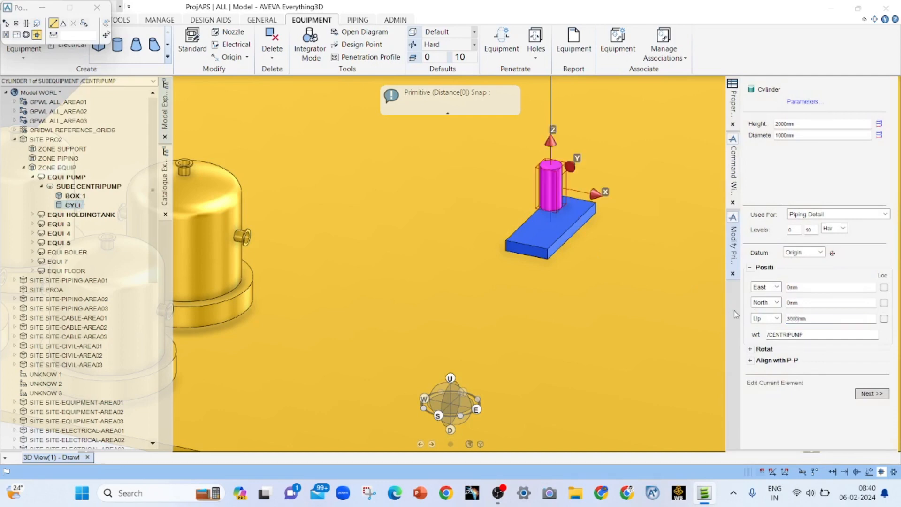
pyautogui.moveTo(624, 263); pyautogui.dragTo(624, 230, button='middle')
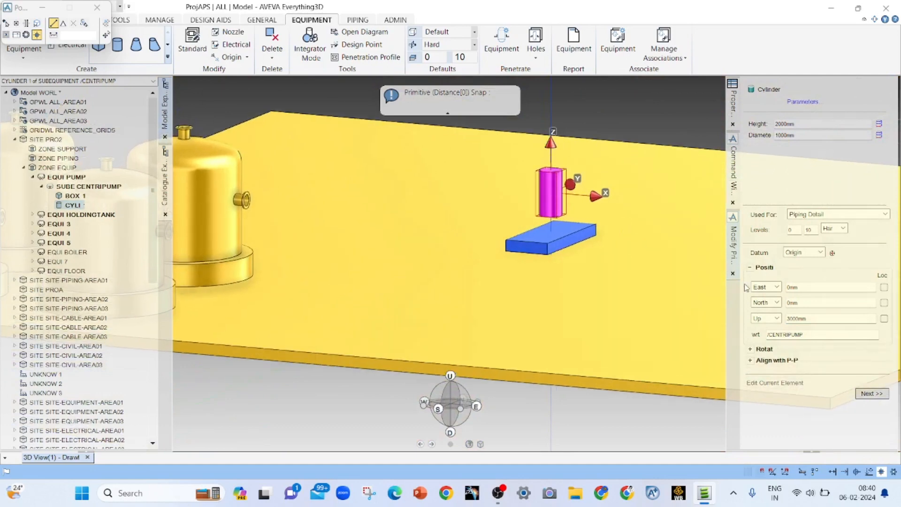
pyautogui.click(790, 319)
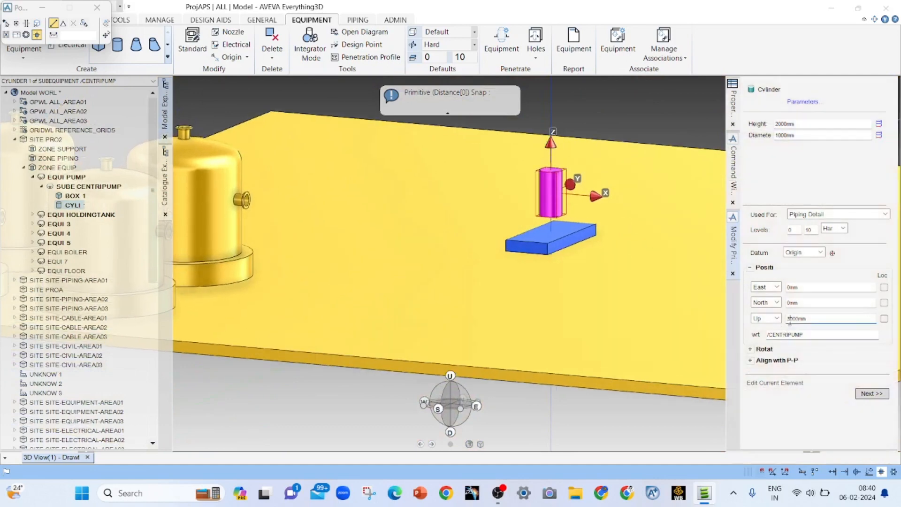
pyautogui.press('BackSpace')
pyautogui.write('2')
pyautogui.press('Return')
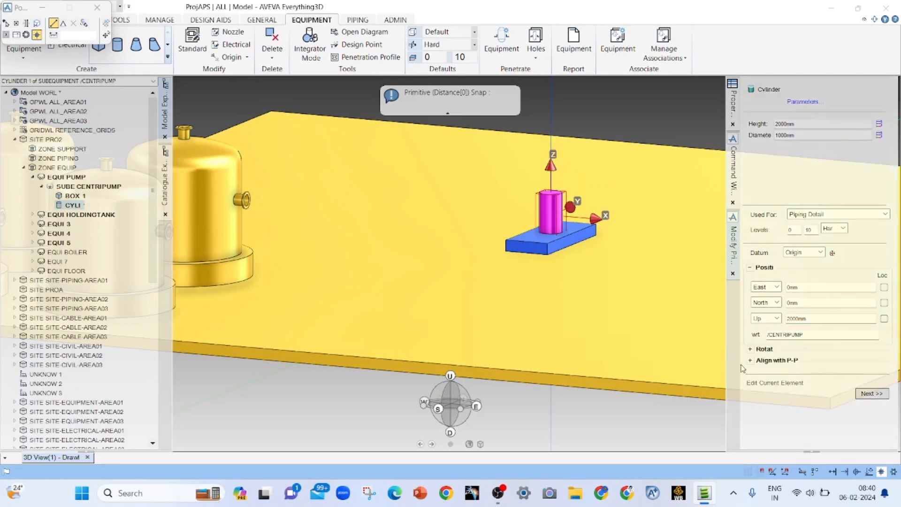
# Step: Rotate the cylinder 90 degrees about X so it lies along the base box
pyautogui.click(750, 350)
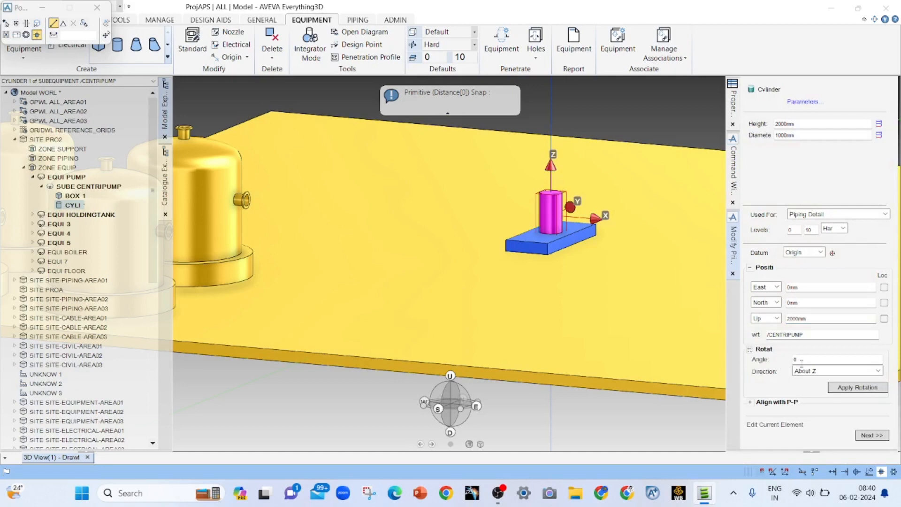
pyautogui.doubleClick(798, 360)
pyautogui.write('90')
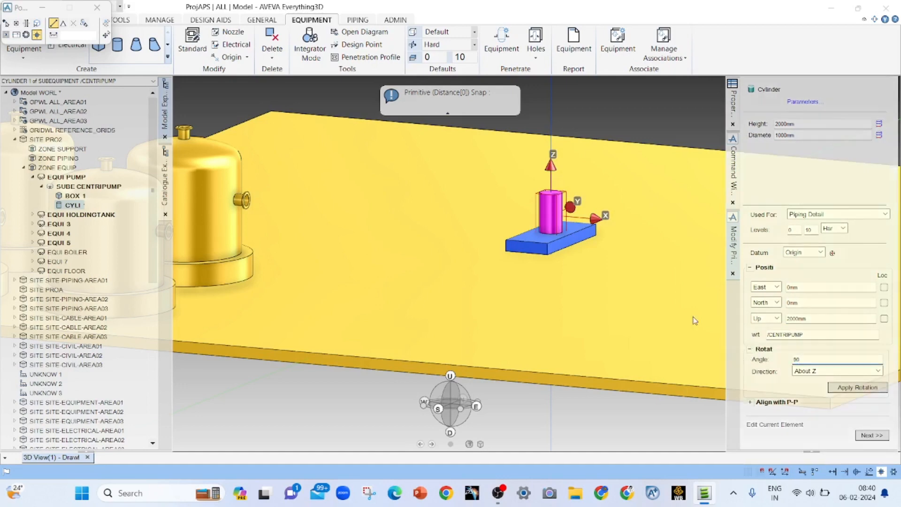
pyautogui.click(806, 370)
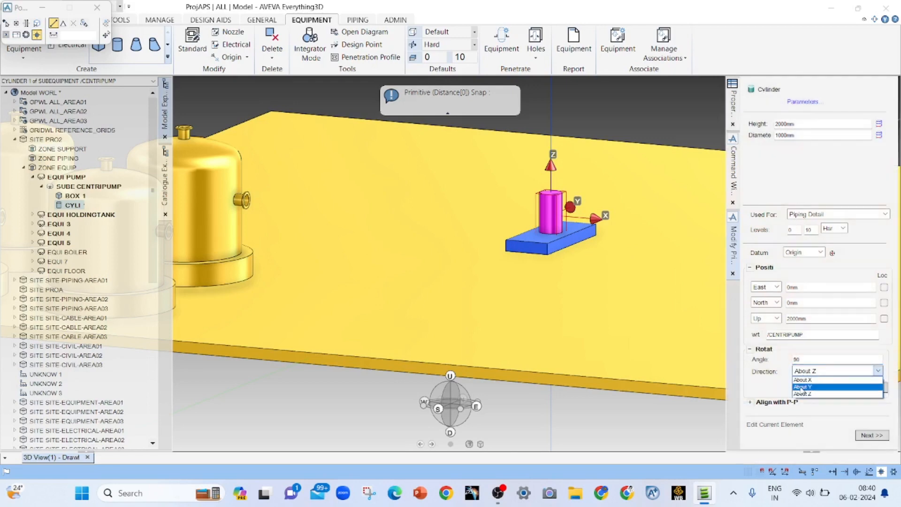
pyautogui.click(804, 380)
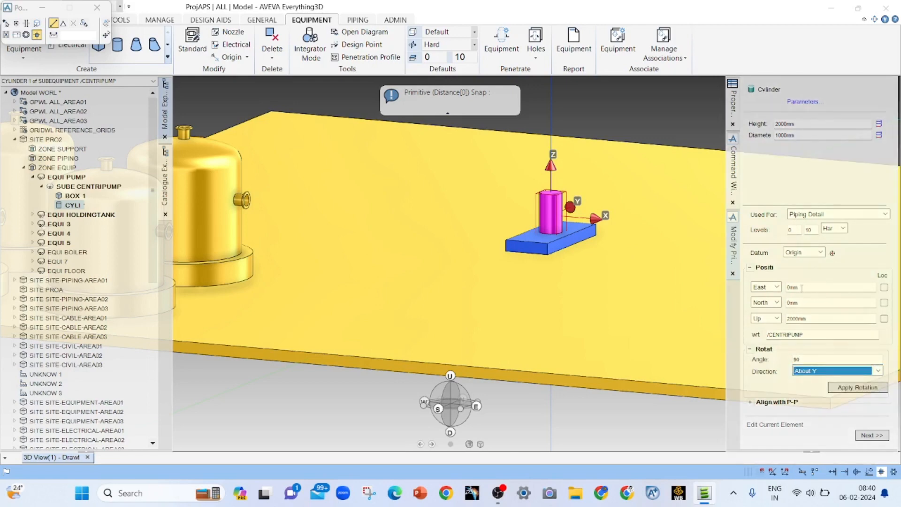
pyautogui.click(805, 371)
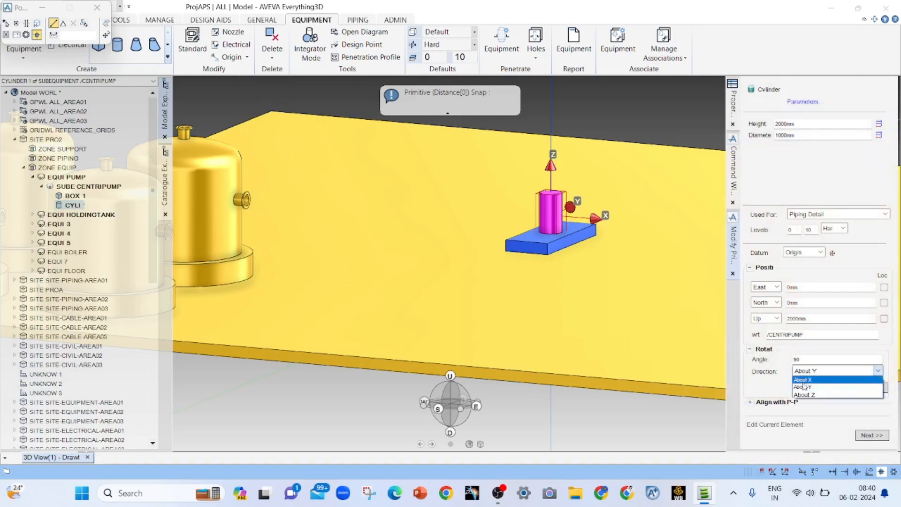
pyautogui.click(805, 380)
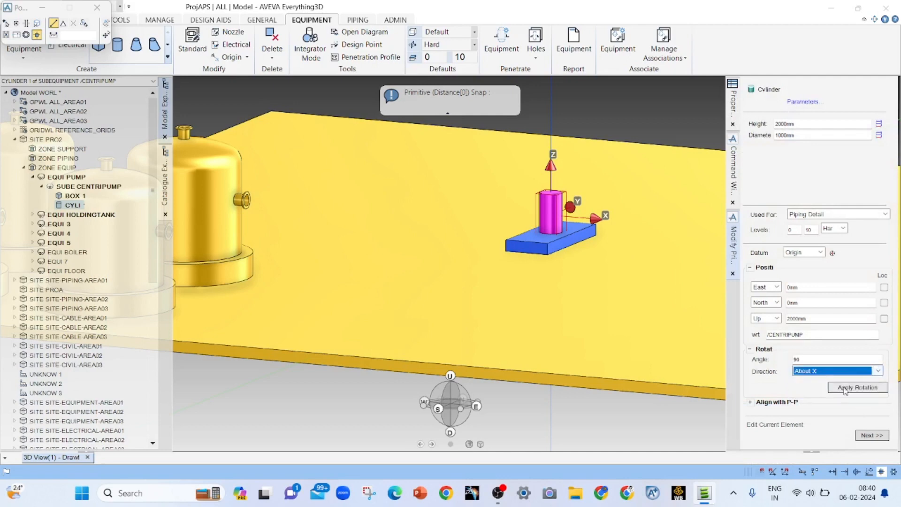
pyautogui.click(858, 387)
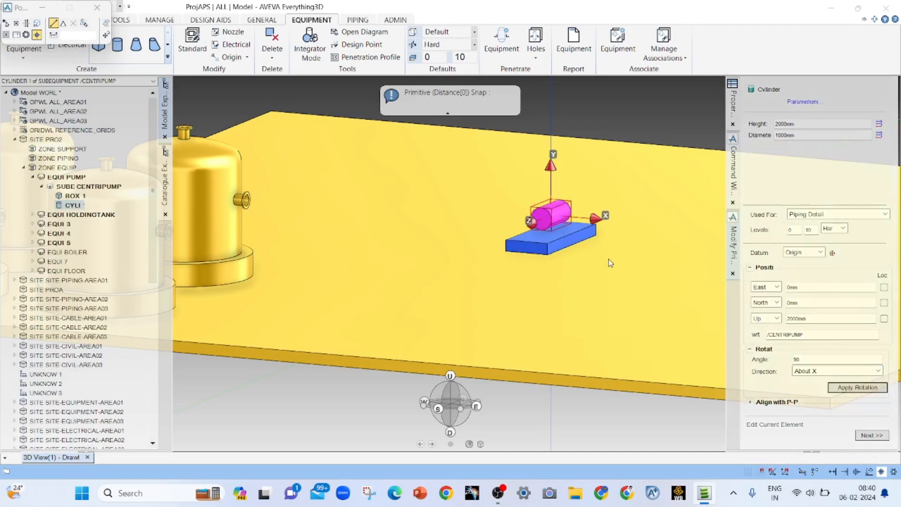
# Step: Lower the horizontal cylinder to an Up position of 1000 mm and check it against the base box
pyautogui.scroll(5, 535, 248)
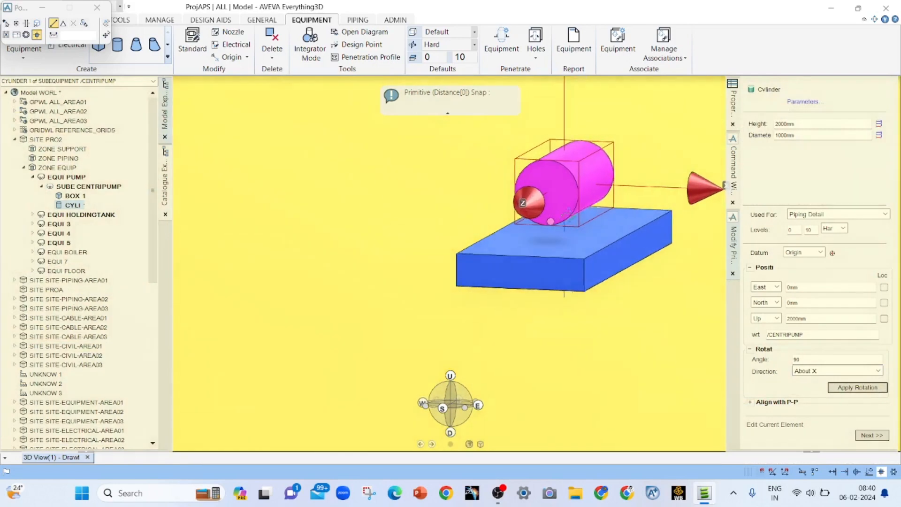
pyautogui.moveTo(578, 205); pyautogui.dragTo(570, 216, button='middle')
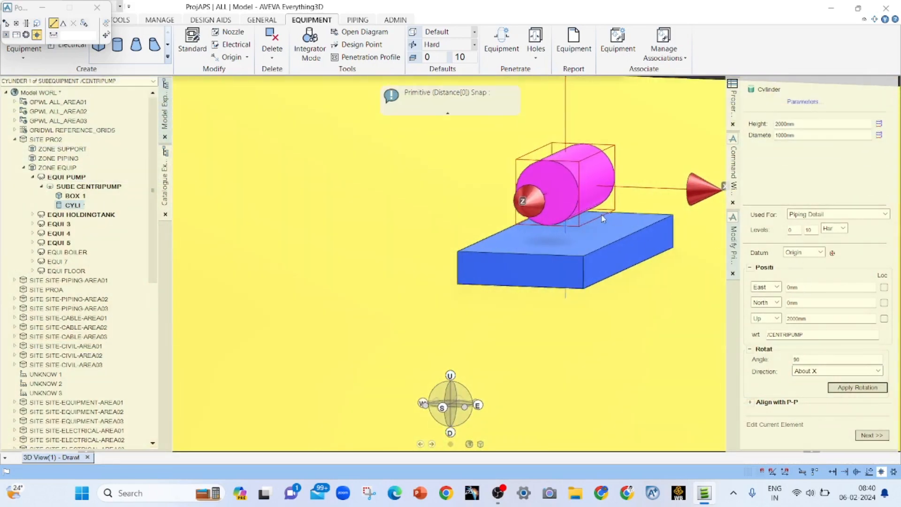
pyautogui.scroll(-3, 588, 154)
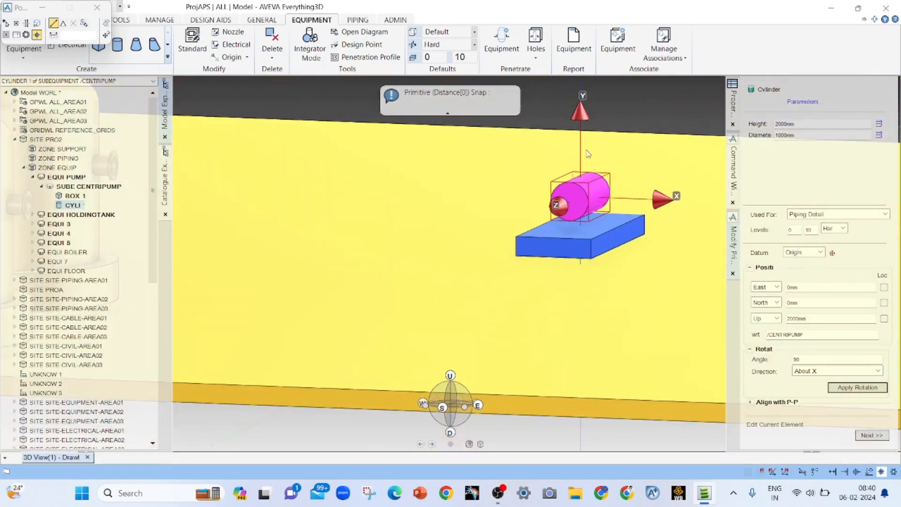
pyautogui.click(789, 318)
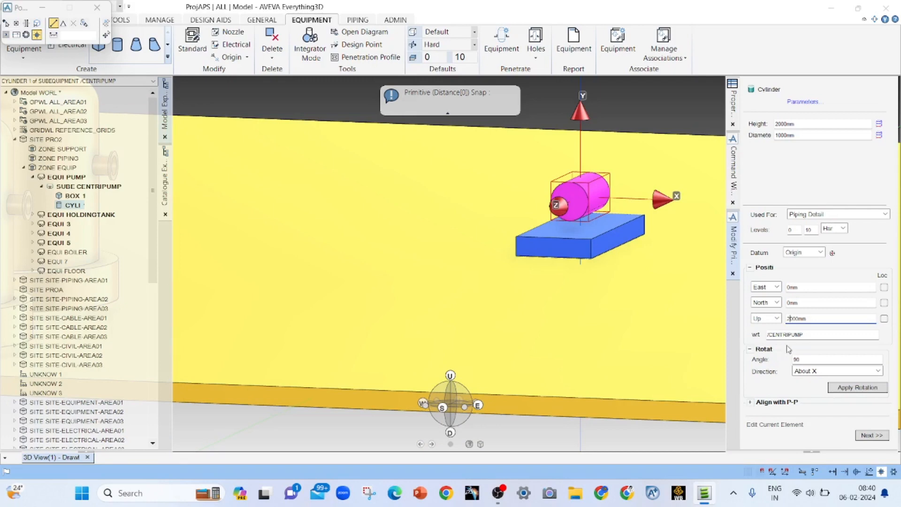
pyautogui.press('BackSpace')
pyautogui.write('1')
pyautogui.press('Return')
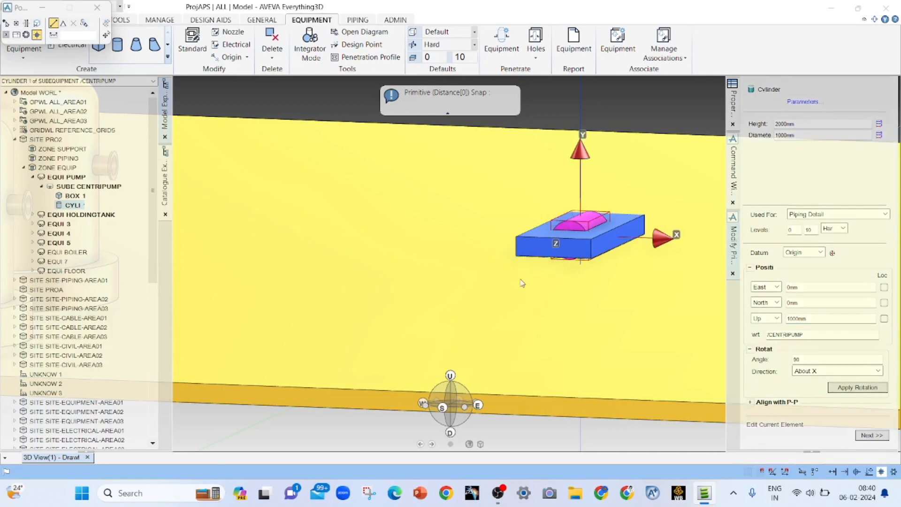
# Step: Try raising the cylinder out of the base box with Up positions of 1500 mm and 1800 mm
pyautogui.moveTo(520, 278)
pyautogui.mouseDown(button='middle')
pyautogui.moveTo(529, 249)
pyautogui.moveTo(520, 277)
pyautogui.mouseUp(button='middle')
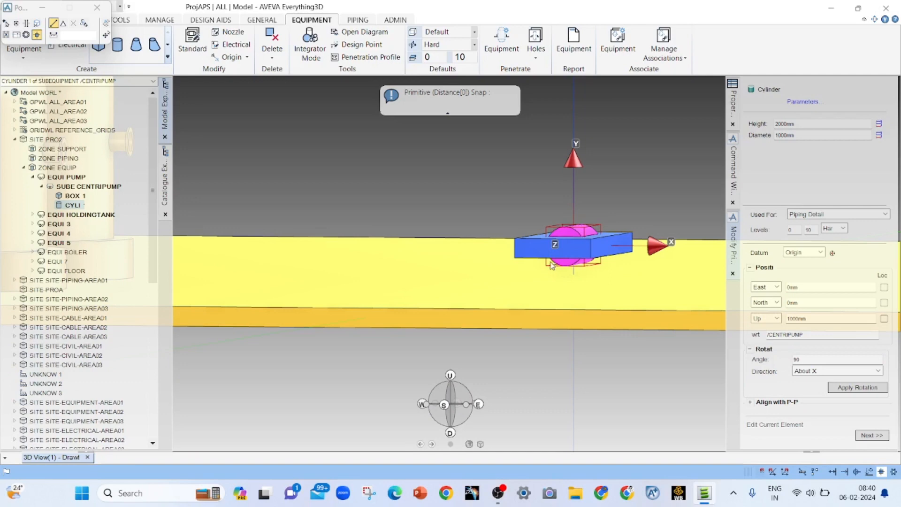
pyautogui.click(791, 318)
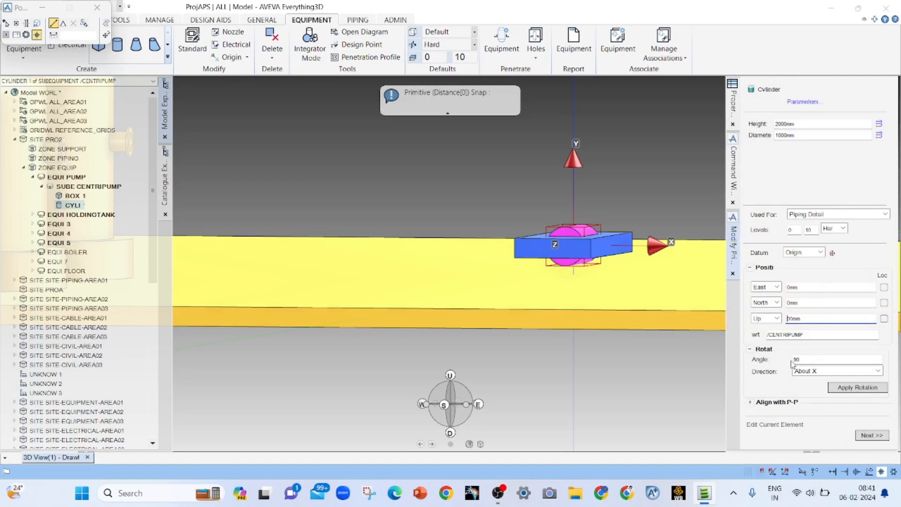
pyautogui.write('50')
pyautogui.press('Left')
pyautogui.click(793, 361)
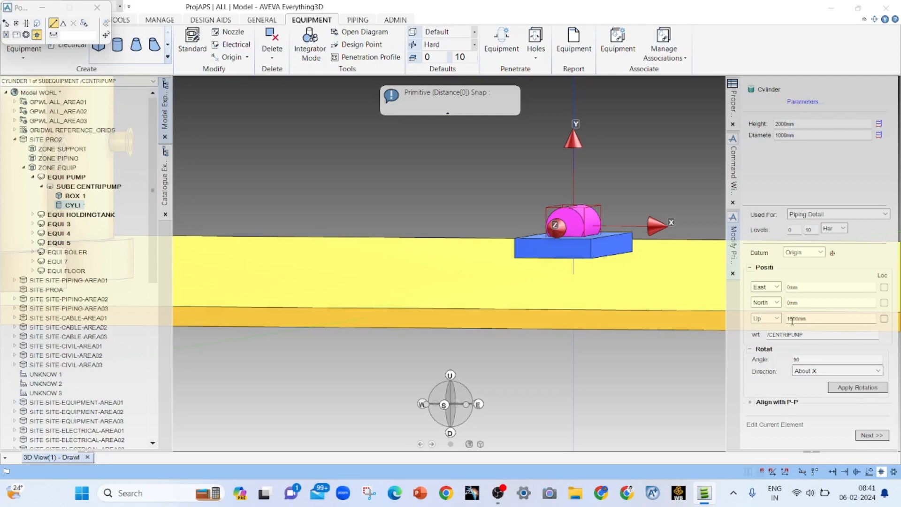
pyautogui.click(790, 319)
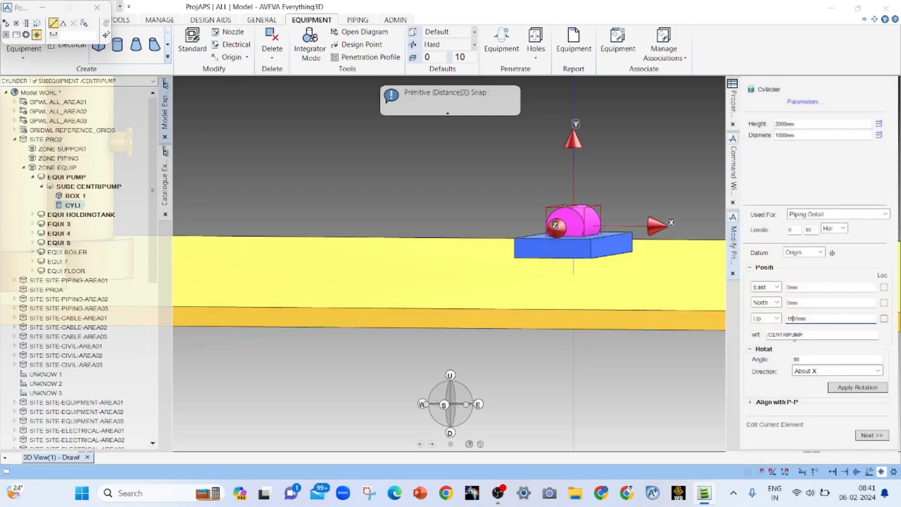
pyautogui.press('BackSpace')
pyautogui.write('8')
pyautogui.press('Return')
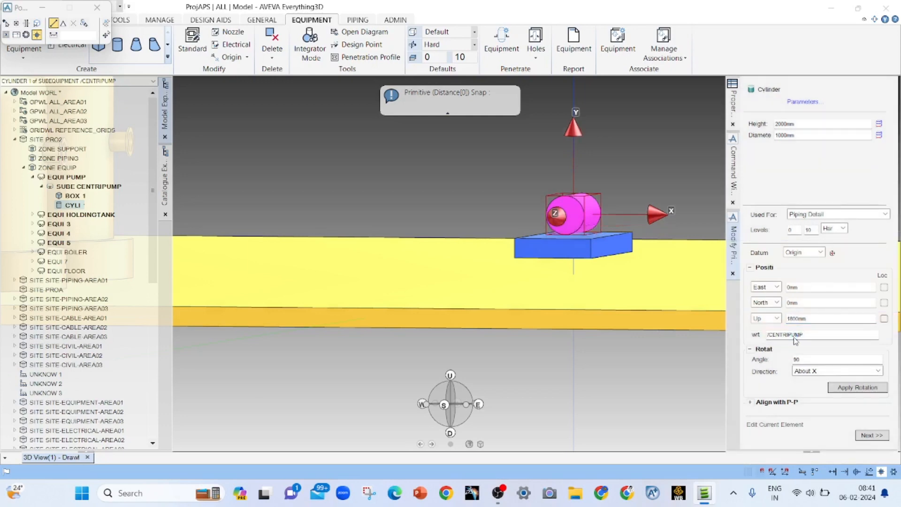
# Step: Fine-tune the cylinder's Up position, trying 1700 mm and settling on 1750 mm so it rests on the base box
pyautogui.scroll(6, 544, 235)
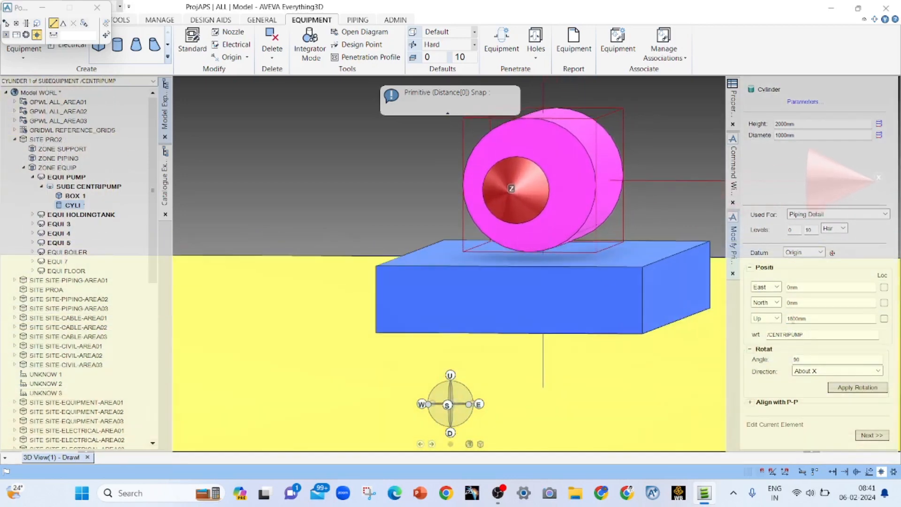
pyautogui.click(791, 318)
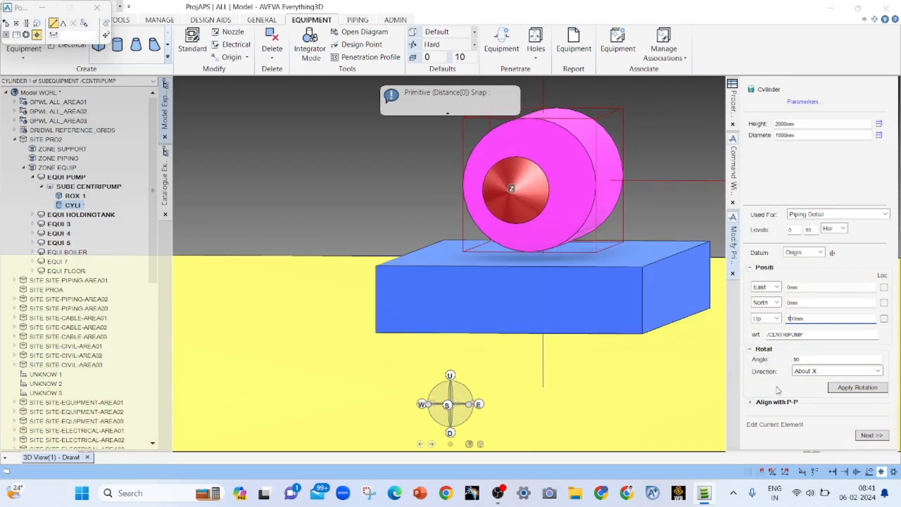
pyautogui.write('7')
pyautogui.press('Return')
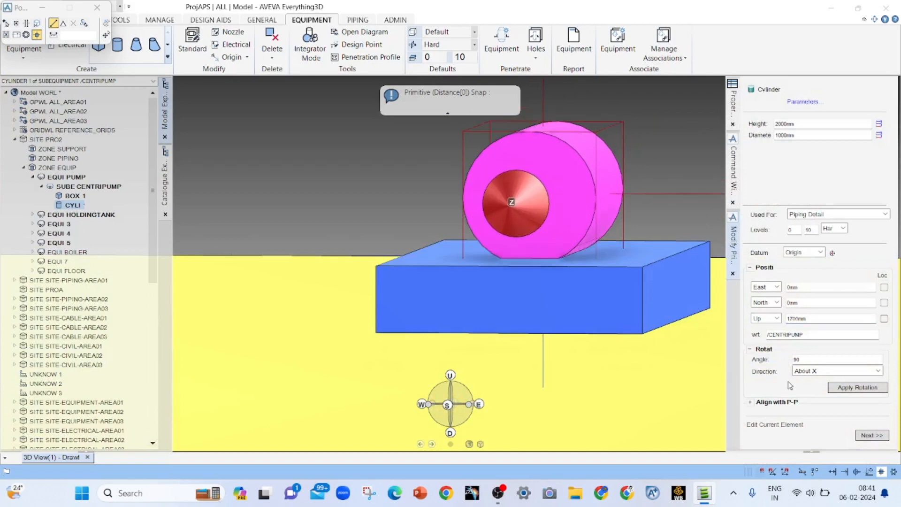
pyautogui.click(792, 319)
pyautogui.write('5')
pyautogui.press('Return')
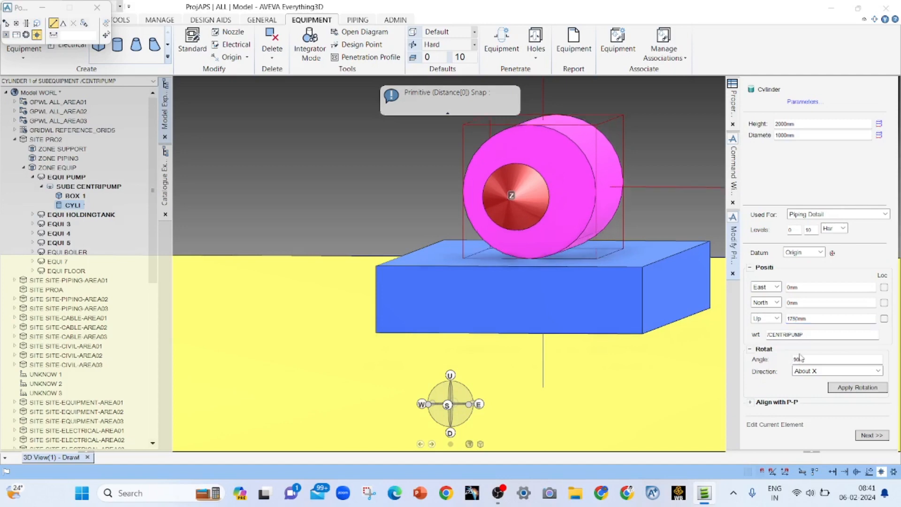
# Step: Set the cylinder's diameter to 2000 mm
pyautogui.scroll(-5, 648, 229)
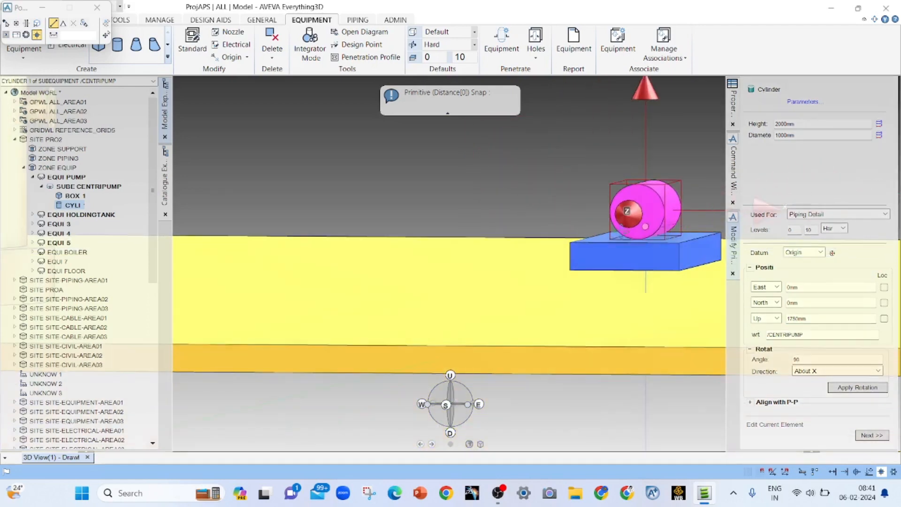
pyautogui.moveTo(648, 229); pyautogui.dragTo(551, 277, button='middle')
pyautogui.scroll(-4, 458, 265)
pyautogui.scroll(2, 604, 252)
pyautogui.scroll(3, 575, 234)
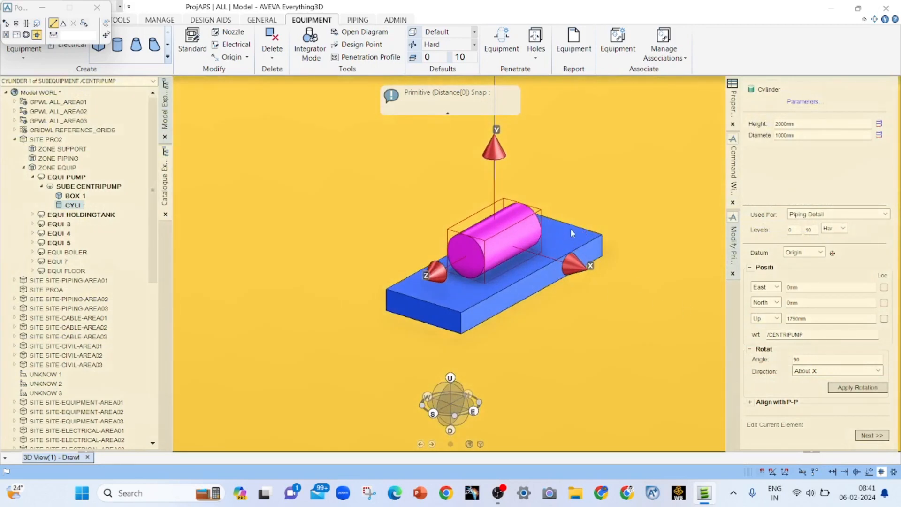
pyautogui.click(776, 136)
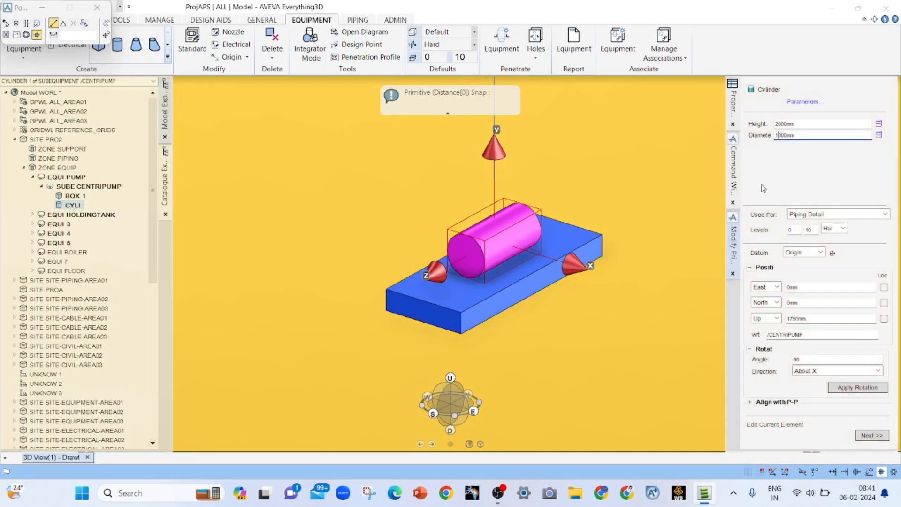
pyautogui.press('BackSpace')
pyautogui.write('2')
pyautogui.press('Return')
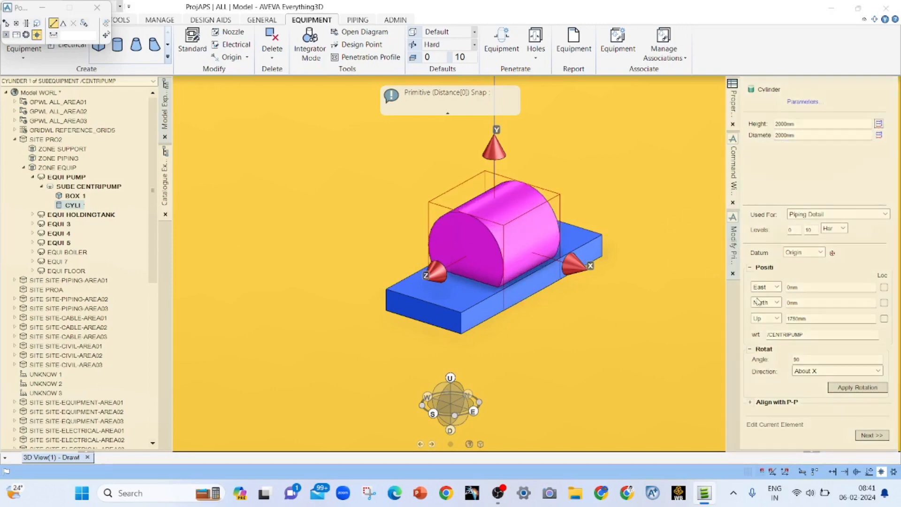
# Step: Try raising the large horizontal cylinder above the base box with Up positions of 2000 mm and 2500 mm
pyautogui.doubleClick(802, 319)
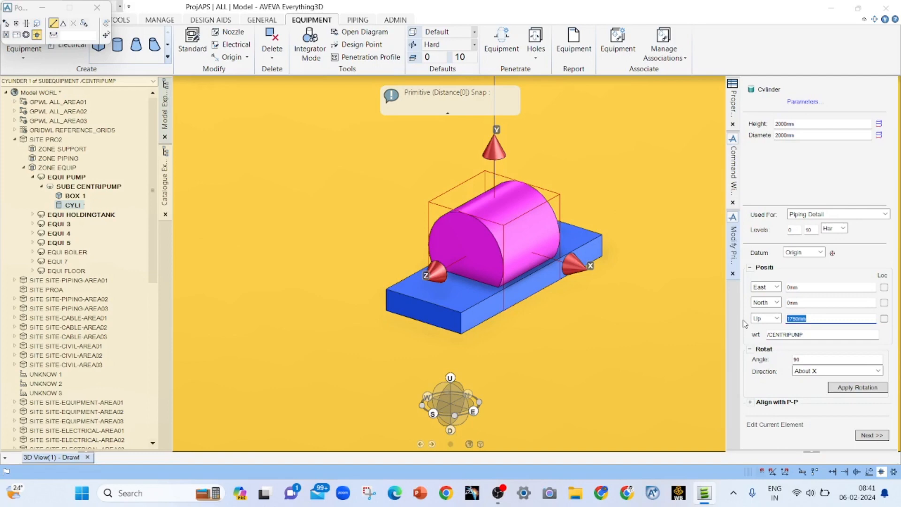
pyautogui.write('2000')
pyautogui.press('Return')
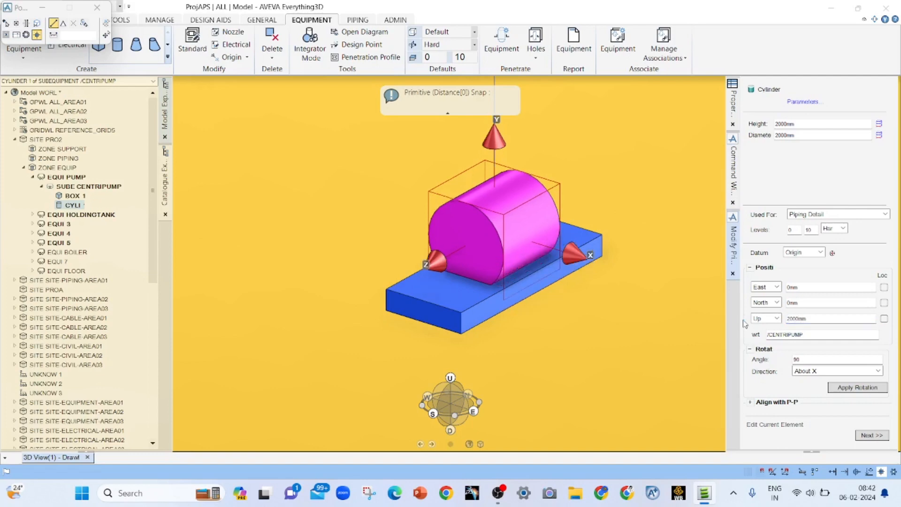
pyautogui.click(793, 319)
pyautogui.write('5')
pyautogui.press('Return')
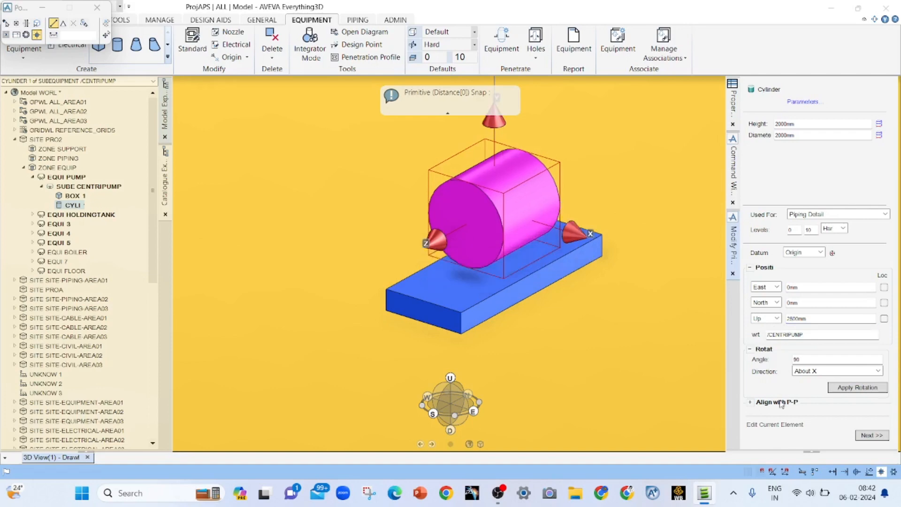
# Step: Set the large cylinder's Up position to 2300 mm and check its clearance over the base box
pyautogui.click(794, 319)
pyautogui.write('3')
pyautogui.press('Return')
pyautogui.moveTo(472, 262)
pyautogui.mouseDown(button='middle')
pyautogui.moveTo(514, 214)
pyautogui.moveTo(523, 253)
pyautogui.mouseUp(button='middle')
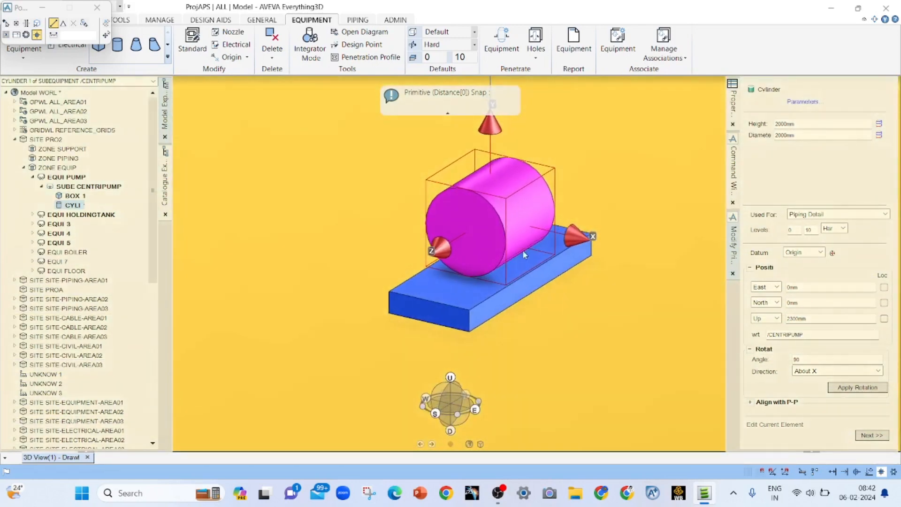
# Step: Try shifting the large cylinder along the base box with North positions of 500 mm and 2000 mm
pyautogui.click(778, 303)
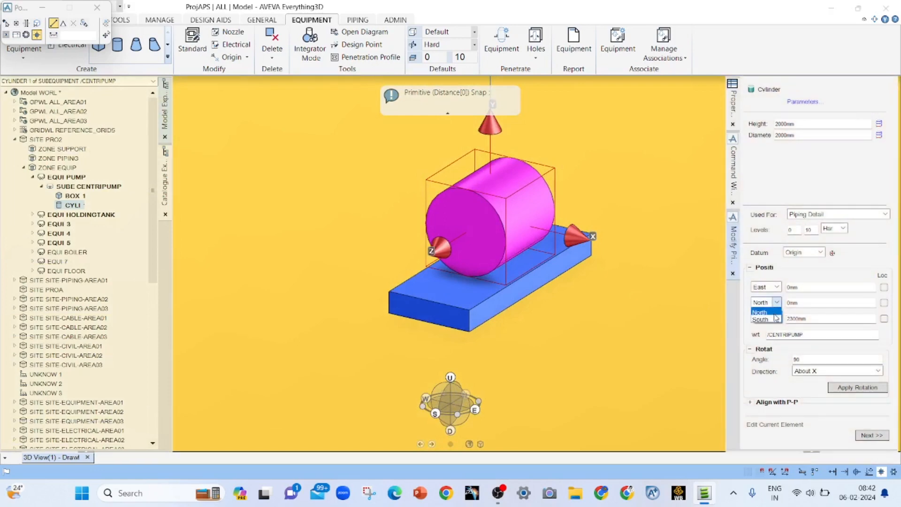
pyautogui.click(775, 314)
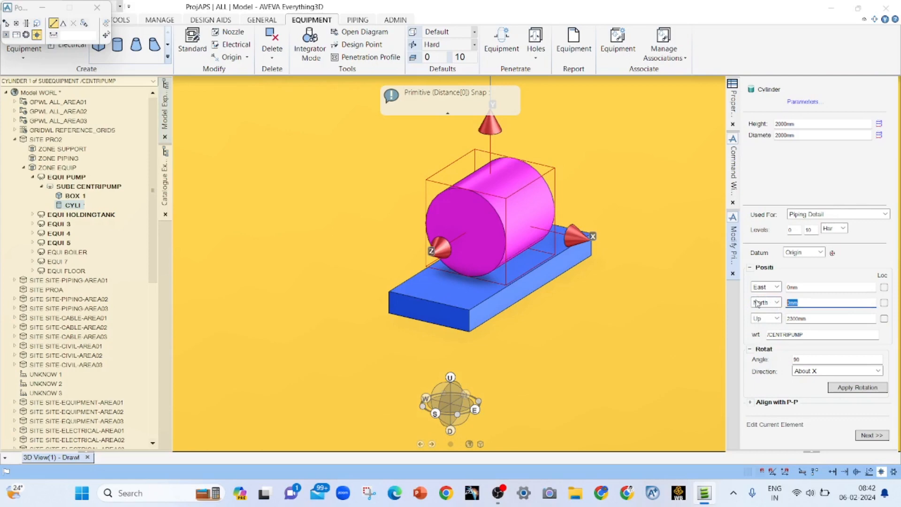
pyautogui.write('600')
pyautogui.press('Tab')
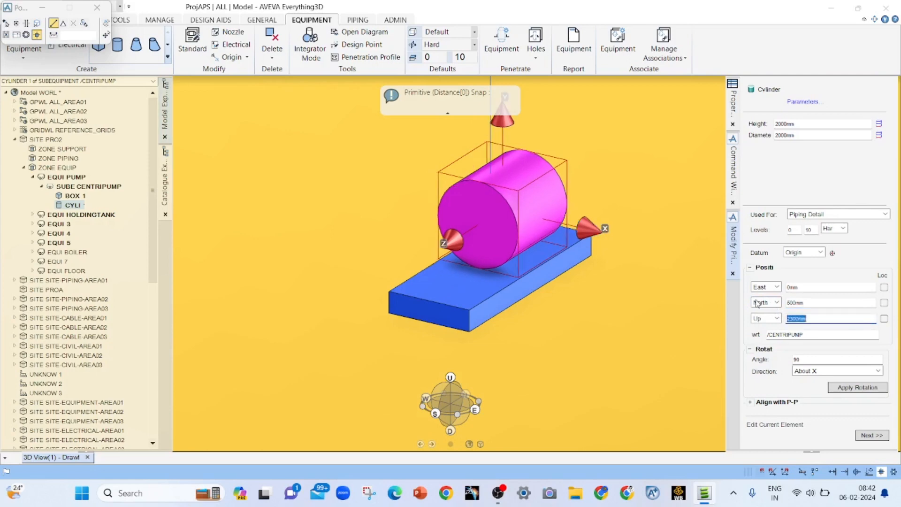
pyautogui.moveTo(602, 283); pyautogui.dragTo(510, 300, button='middle')
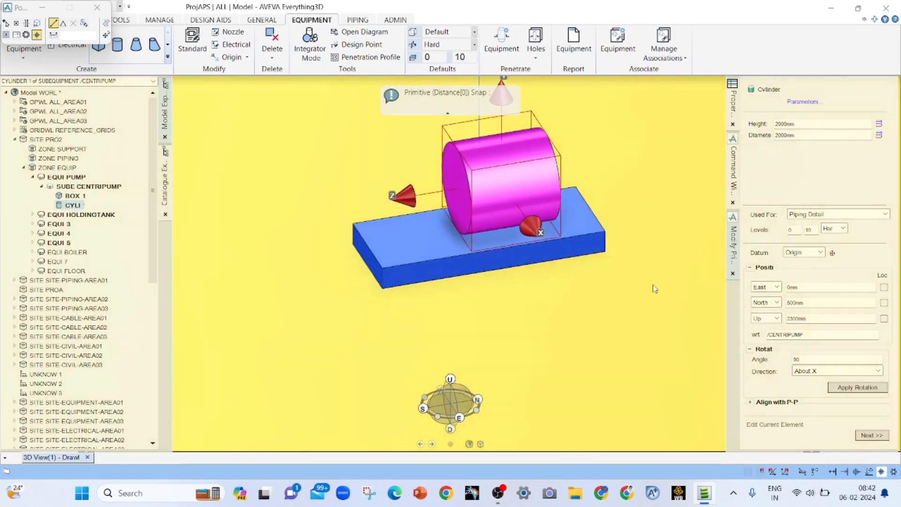
pyautogui.click(789, 303)
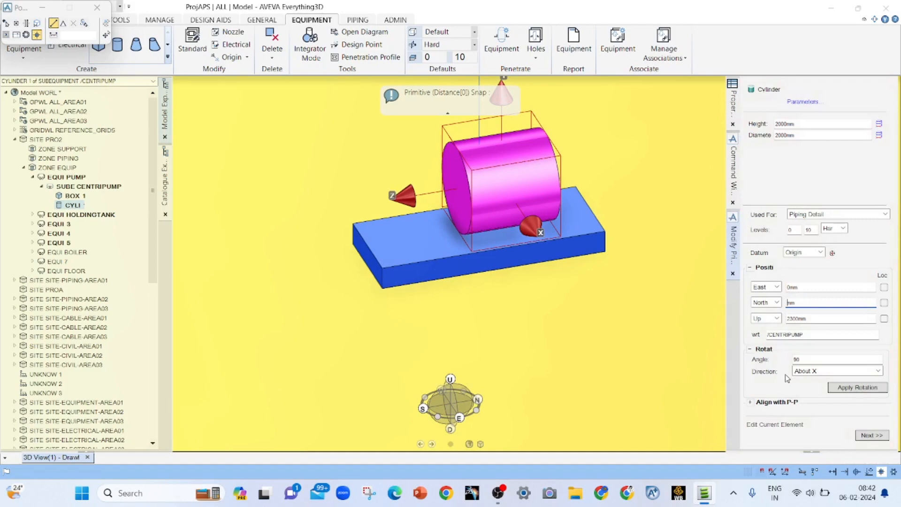
pyautogui.write('2000')
pyautogui.press('Tab')
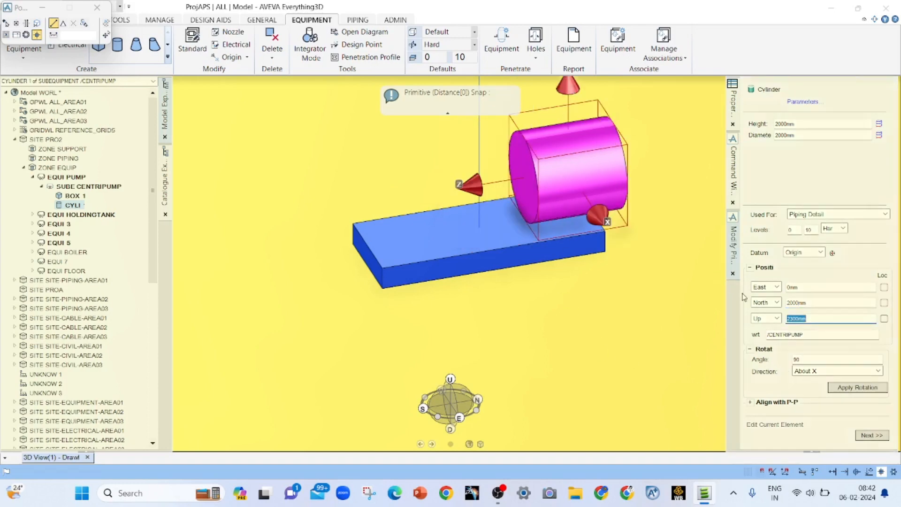
# Step: Set the large cylinder's North position to 1500 mm and finish editing it
pyautogui.click(793, 303)
pyautogui.click(793, 303)
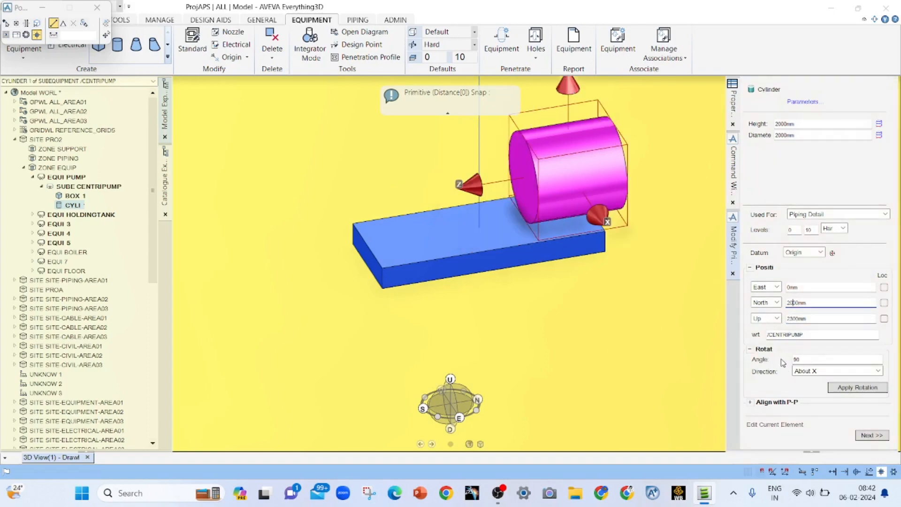
pyautogui.press('BackSpace')
pyautogui.write('15')
pyautogui.press('Tab')
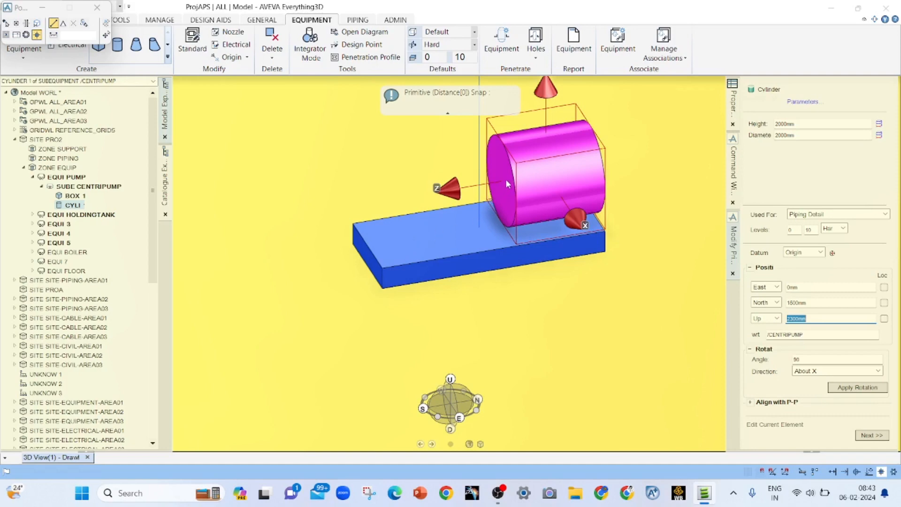
pyautogui.click(871, 435)
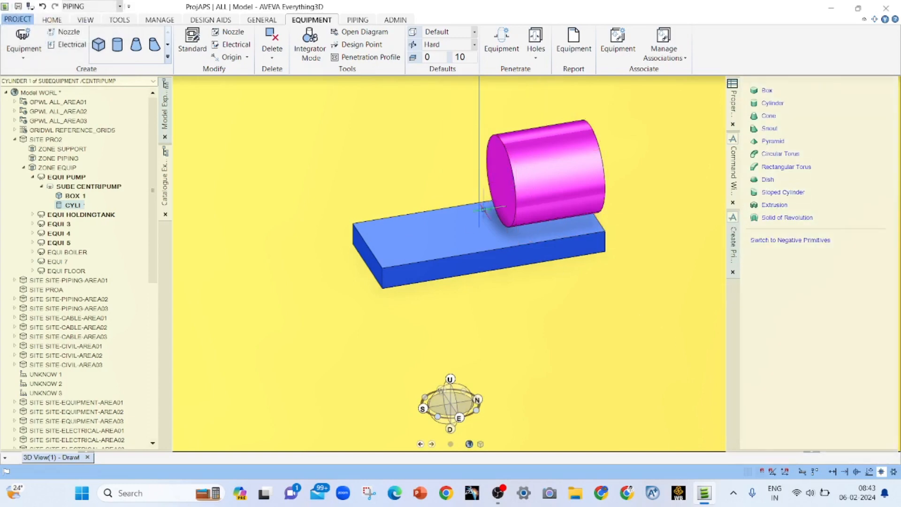
pyautogui.moveTo(500, 187); pyautogui.dragTo(539, 221, button='middle')
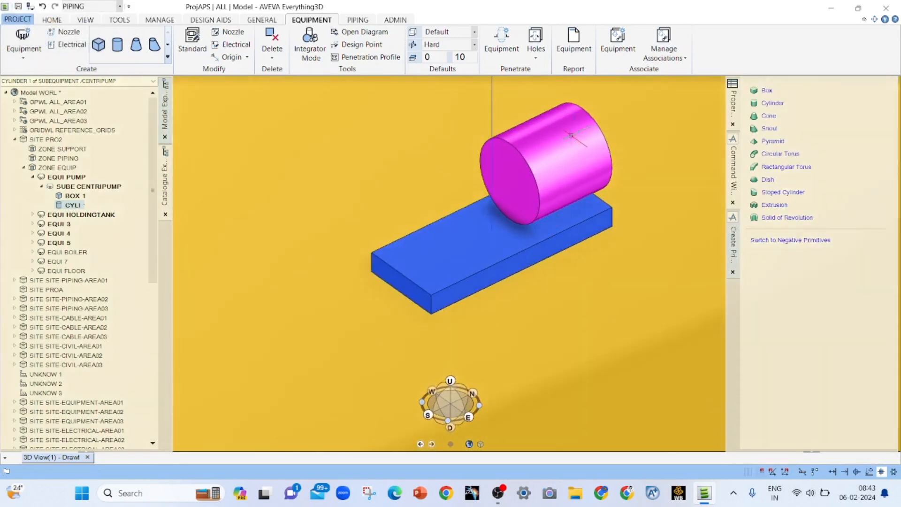
# Step: Create a second cylinder under sub-equipment CENTRIPUMP with a height of 1000 mm and a diameter of 500 mm
pyautogui.click(84, 186)
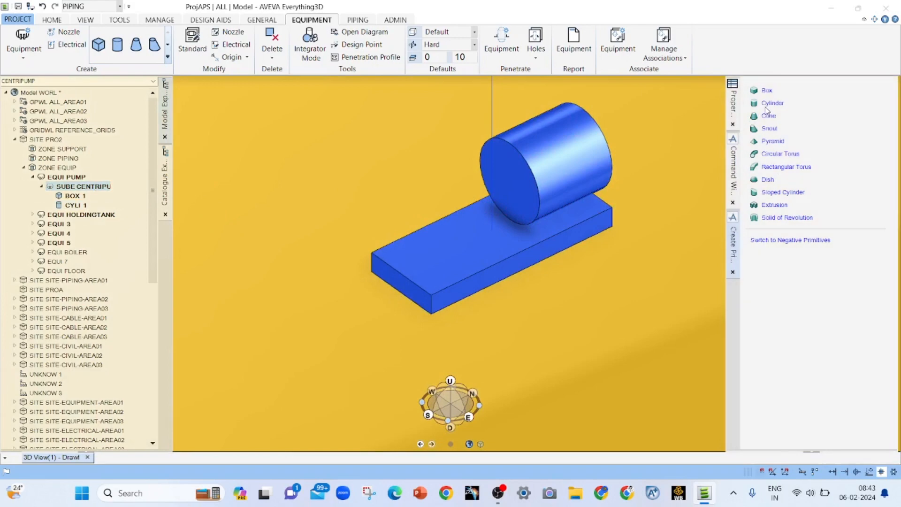
pyautogui.click(770, 104)
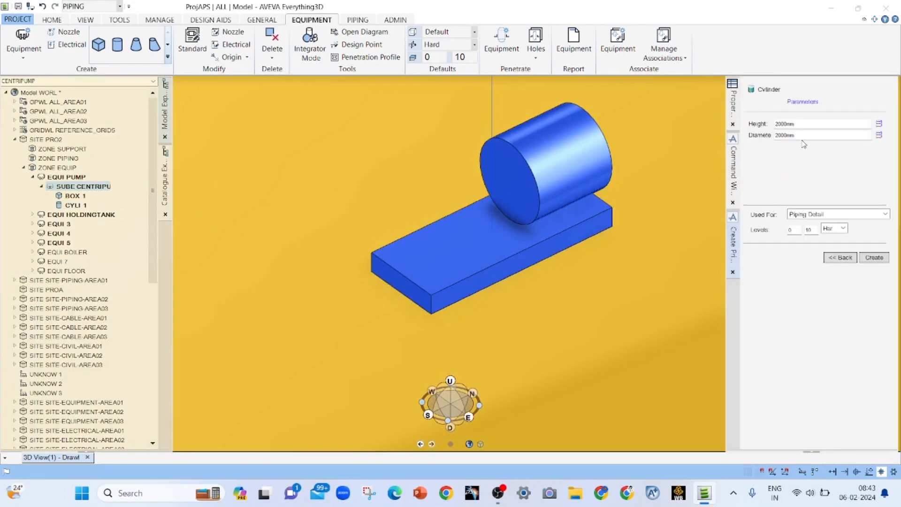
pyautogui.moveTo(803, 136); pyautogui.dragTo(755, 138)
pyautogui.write('500')
pyautogui.press('Return')
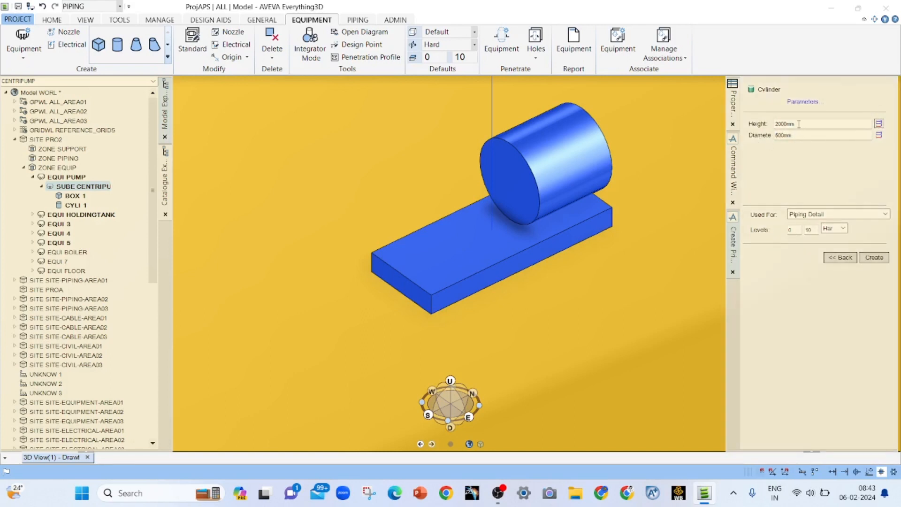
pyautogui.click(776, 124)
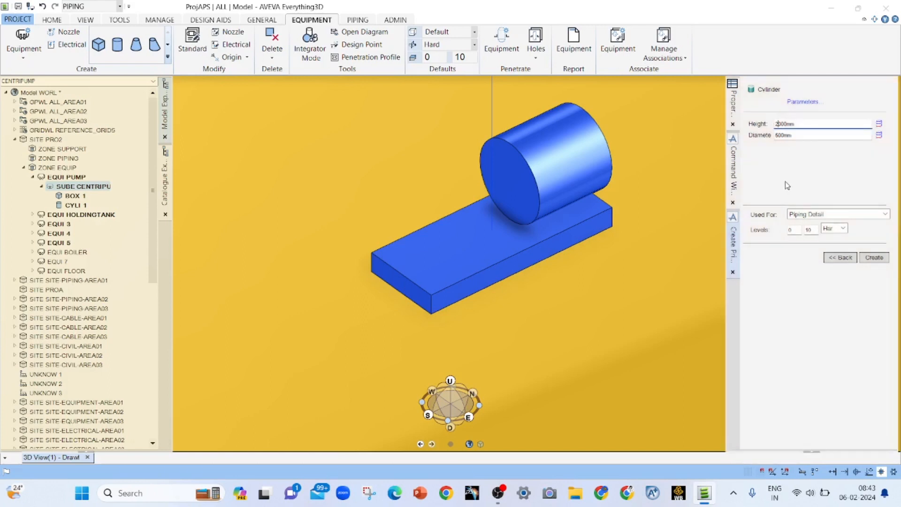
pyautogui.write('1')
pyautogui.press('Tab')
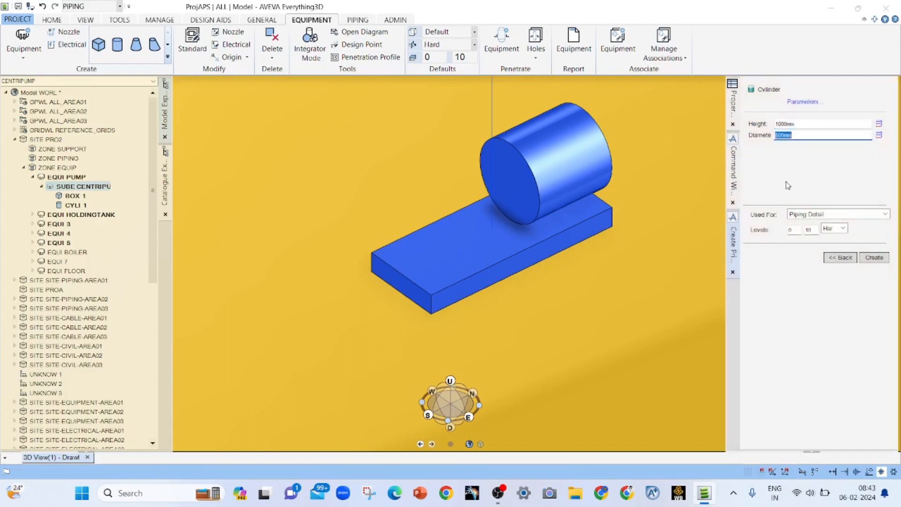
pyautogui.click(874, 257)
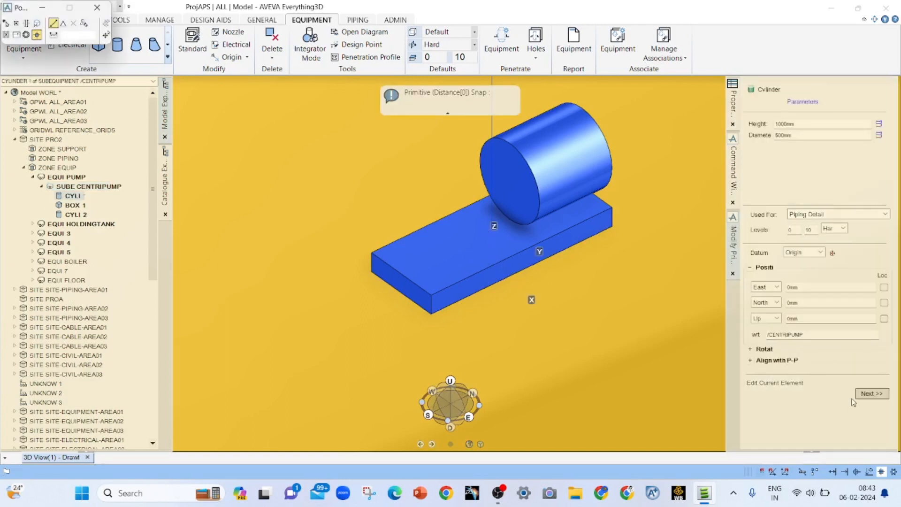
# Step: Raise the small cylinder to an Up position of 3000 mm
pyautogui.doubleClick(801, 320)
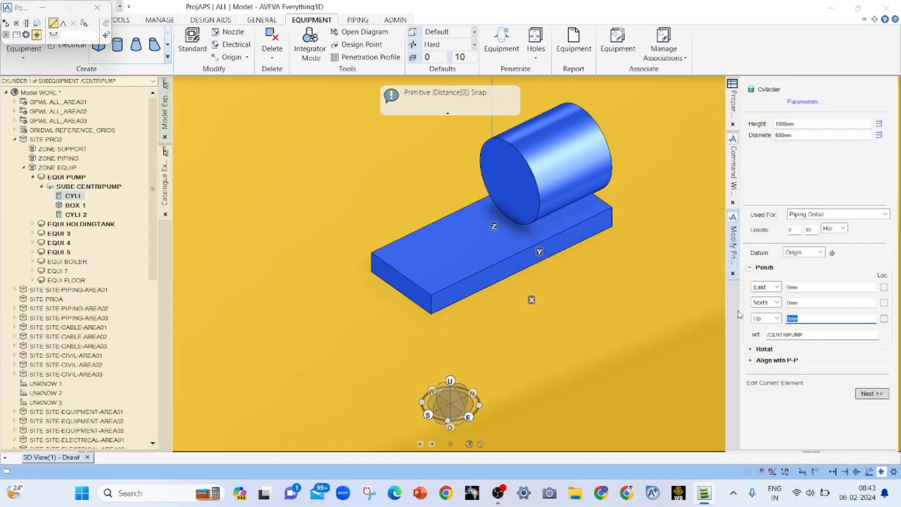
pyautogui.write('3000')
pyautogui.press('Return')
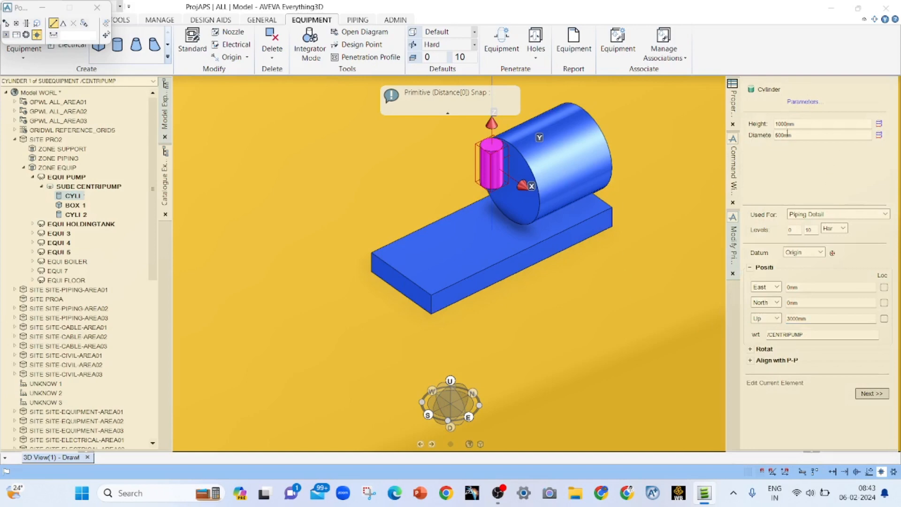
# Step: Set the small cylinder's height to 1500 mm and rotate it 90 degrees about X
pyautogui.click(777, 123)
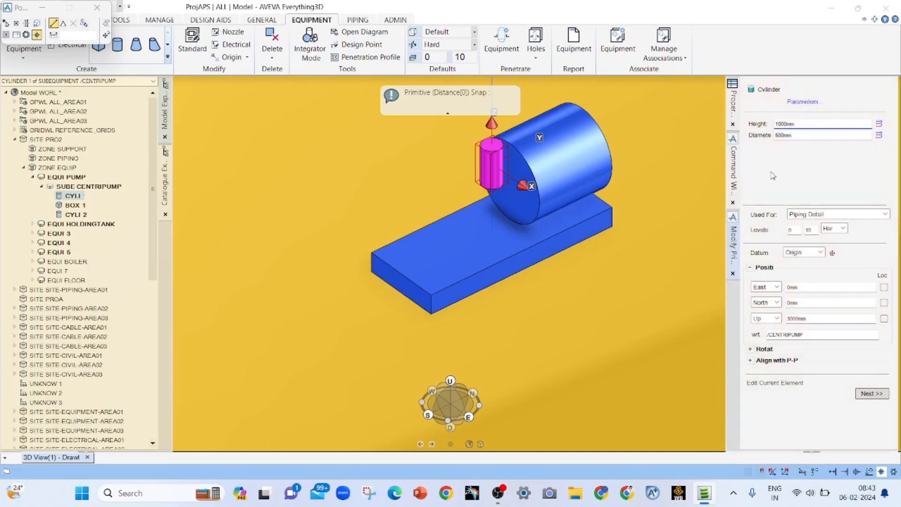
pyautogui.write('5')
pyautogui.press('Tab')
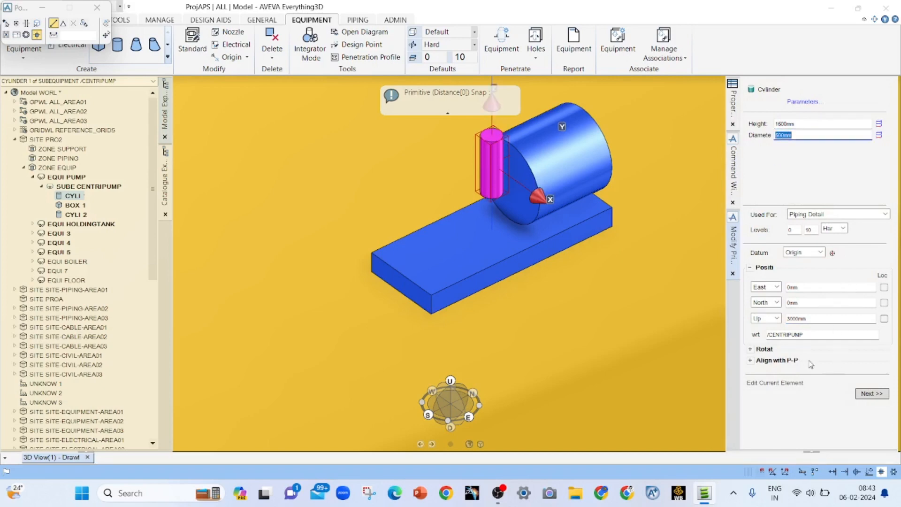
pyautogui.click(751, 350)
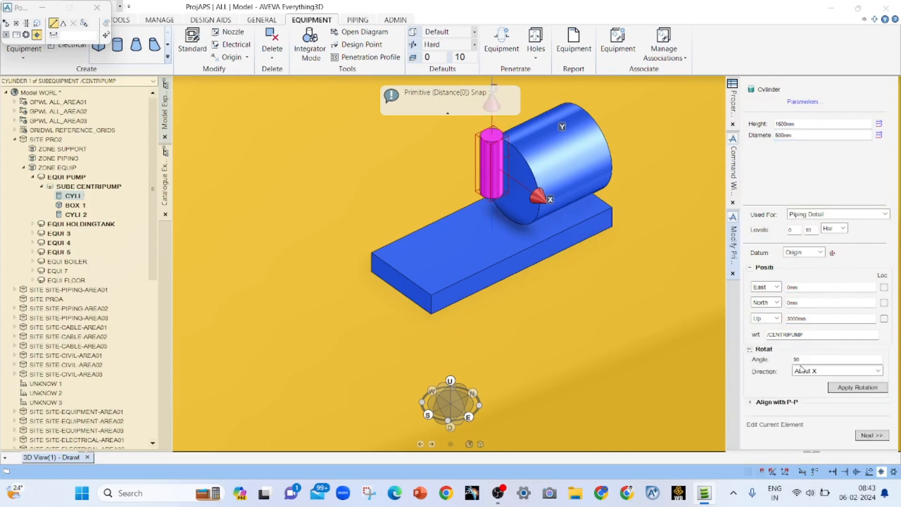
pyautogui.click(854, 389)
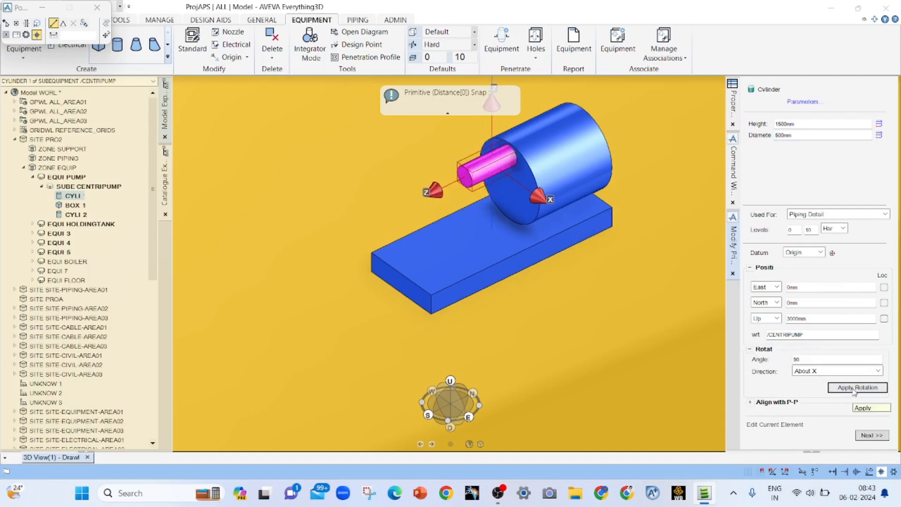
# Step: Lower the small horizontal cylinder, trying an Up position of 2000 mm and settling on 2300 mm to align with the large cylinder
pyautogui.click(790, 319)
pyautogui.write('2')
pyautogui.press('Return')
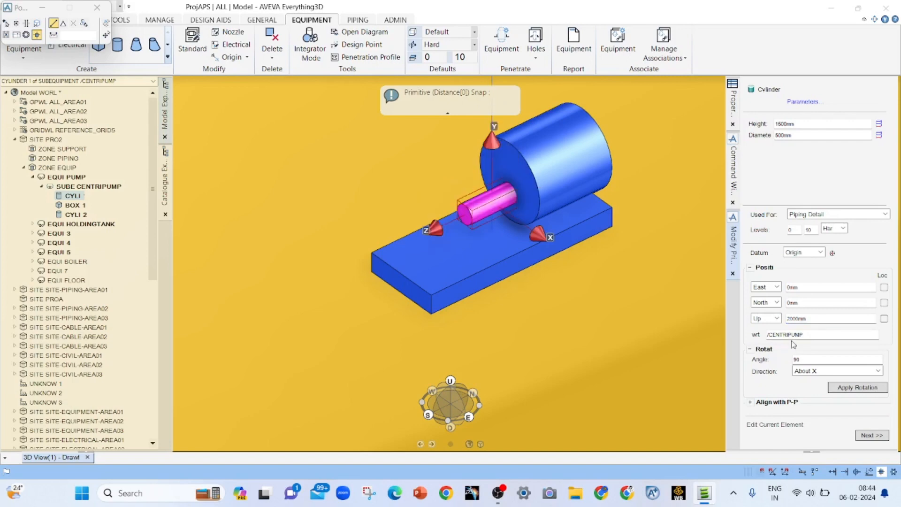
pyautogui.click(789, 319)
pyautogui.press('Return')
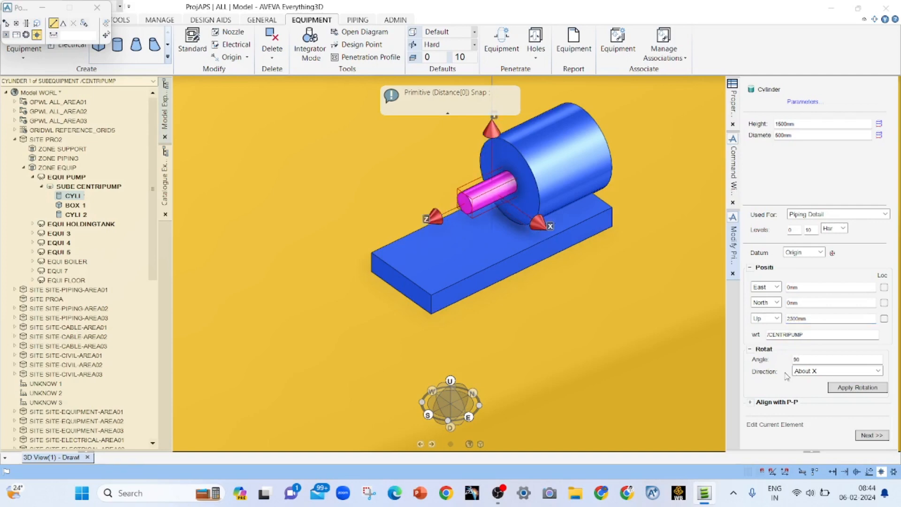
pyautogui.moveTo(577, 288); pyautogui.dragTo(620, 225, button='middle')
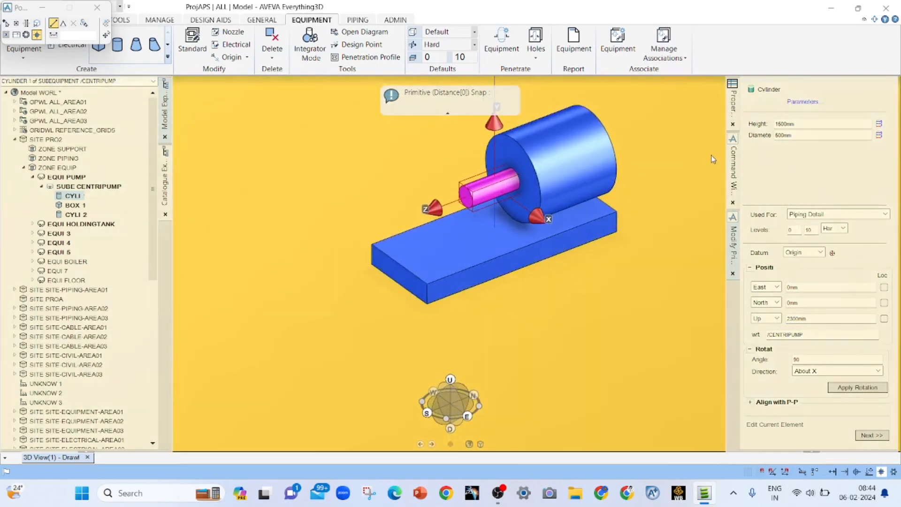
# Step: Lengthen the small horizontal cylinder to a height of 1800 mm and finish editing it
pyautogui.click(780, 124)
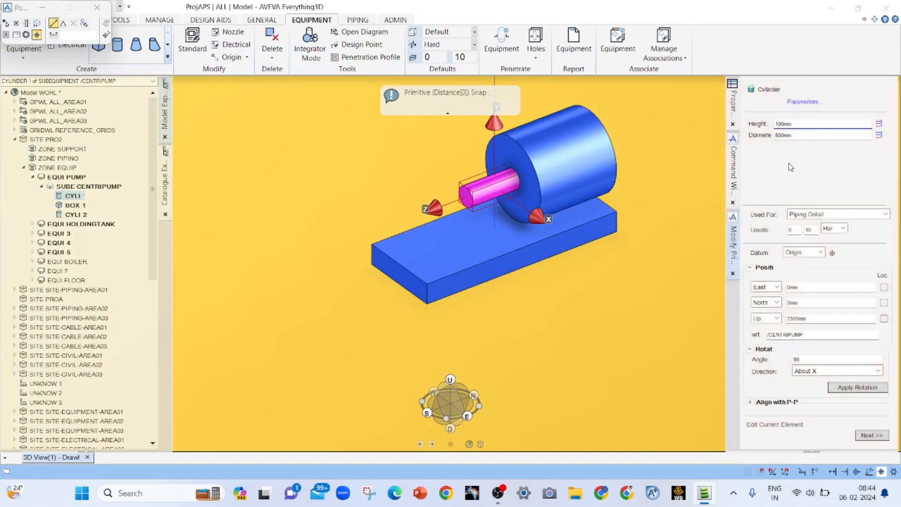
pyautogui.write('8')
pyautogui.press('Tab')
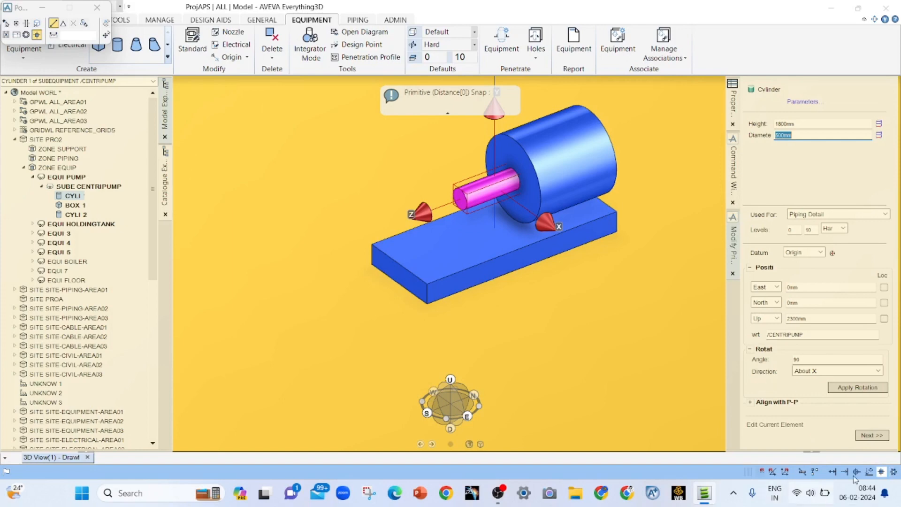
pyautogui.click(869, 436)
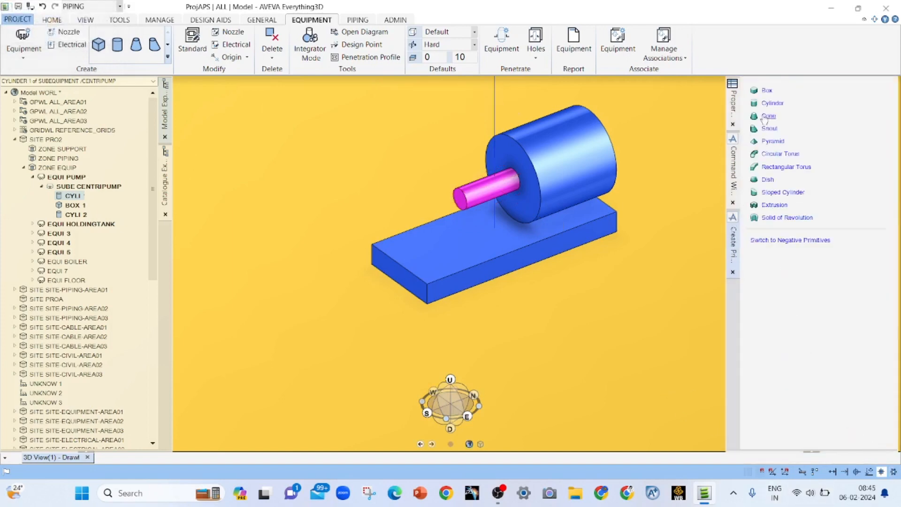
# Step: Create a third cylinder in CENTRIPUMP with a height of 1000 mm and a diameter of 2000 mm
pyautogui.click(772, 103)
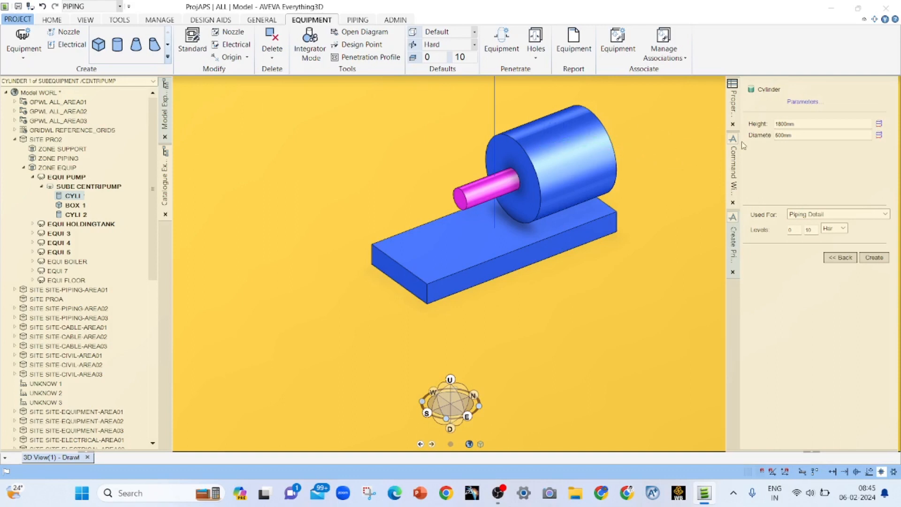
pyautogui.click(796, 124)
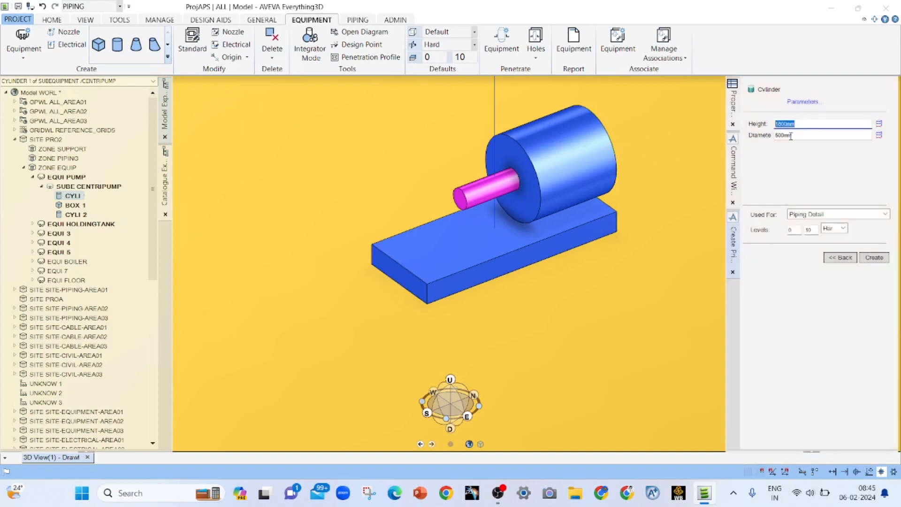
pyautogui.moveTo(793, 137); pyautogui.dragTo(770, 136)
pyautogui.write('2000')
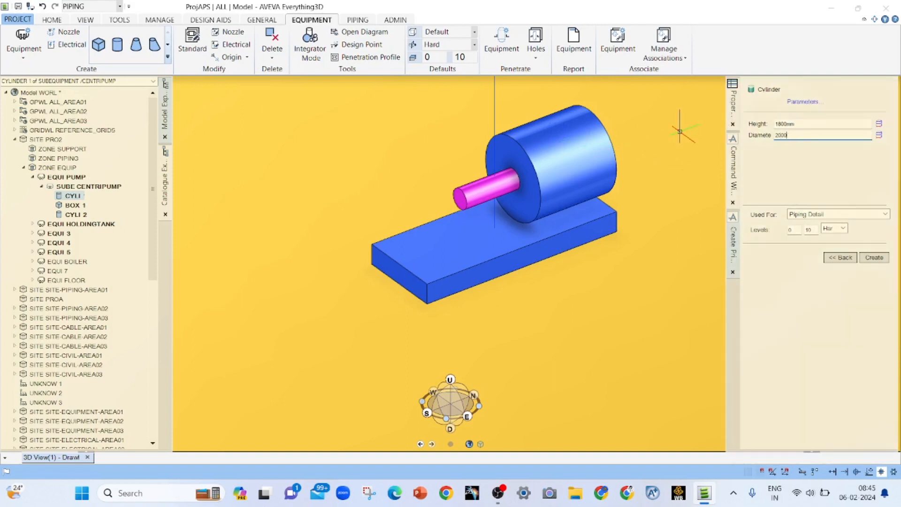
pyautogui.press('Tab')
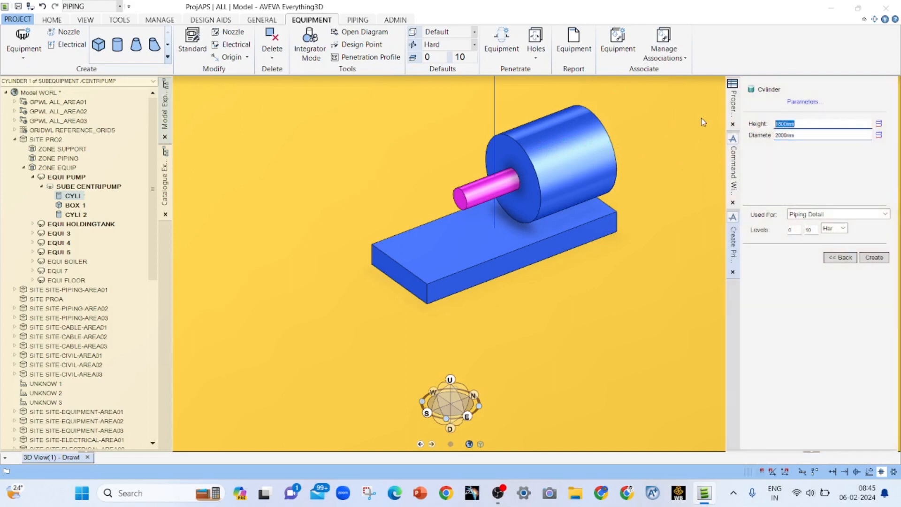
pyautogui.write('1000')
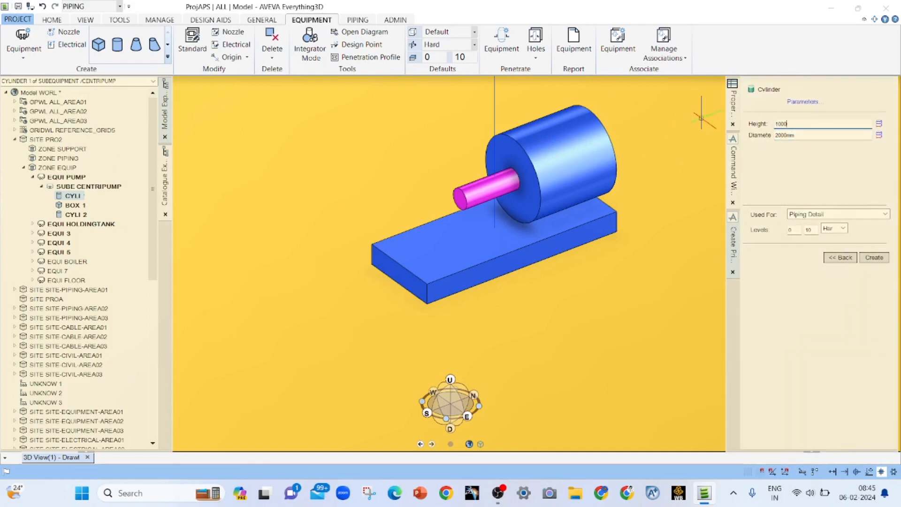
pyautogui.press('Tab')
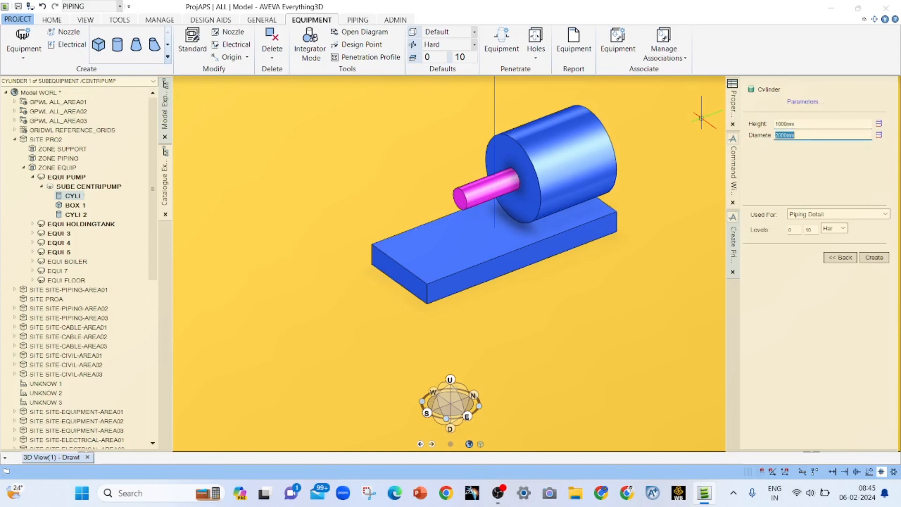
pyautogui.click(874, 257)
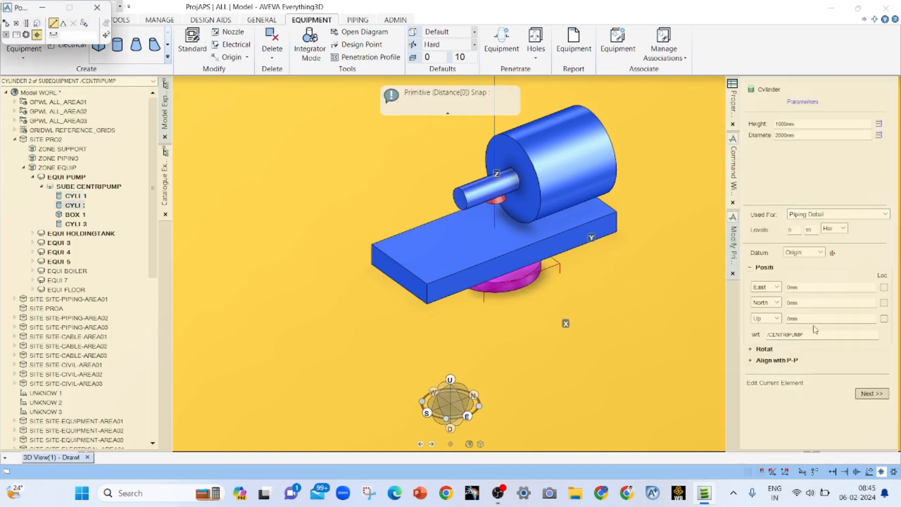
# Step: Set the new cylinder's height to 1500 mm and raise it to an Up position of 3000 mm
pyautogui.moveTo(810, 319); pyautogui.dragTo(766, 324)
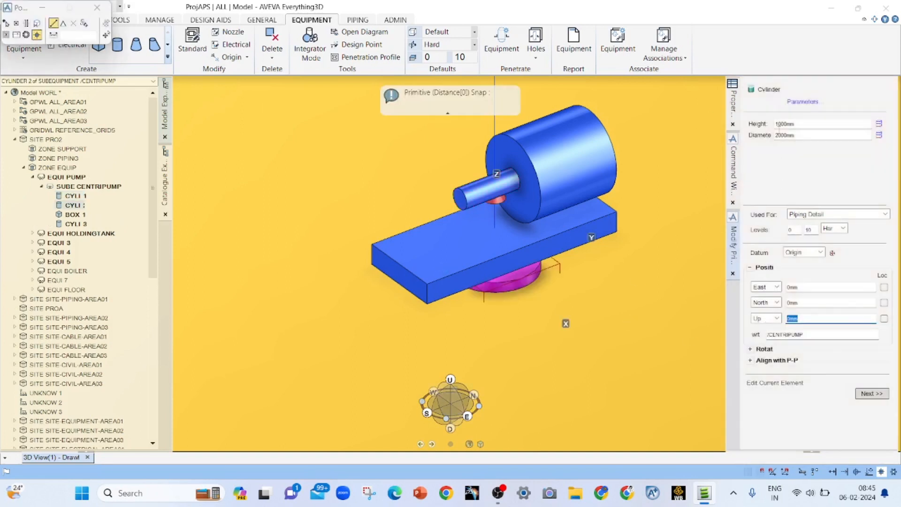
pyautogui.moveTo(803, 125); pyautogui.dragTo(682, 127)
pyautogui.write('1500')
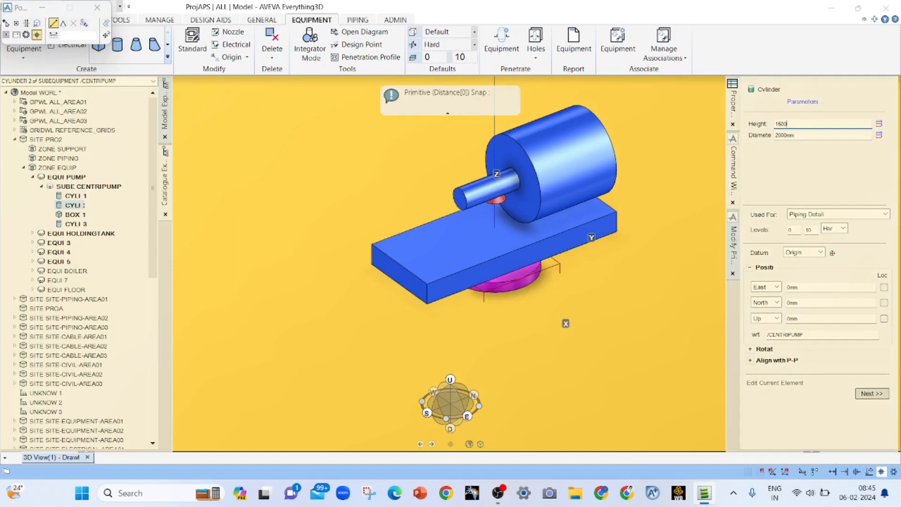
pyautogui.press('Tab')
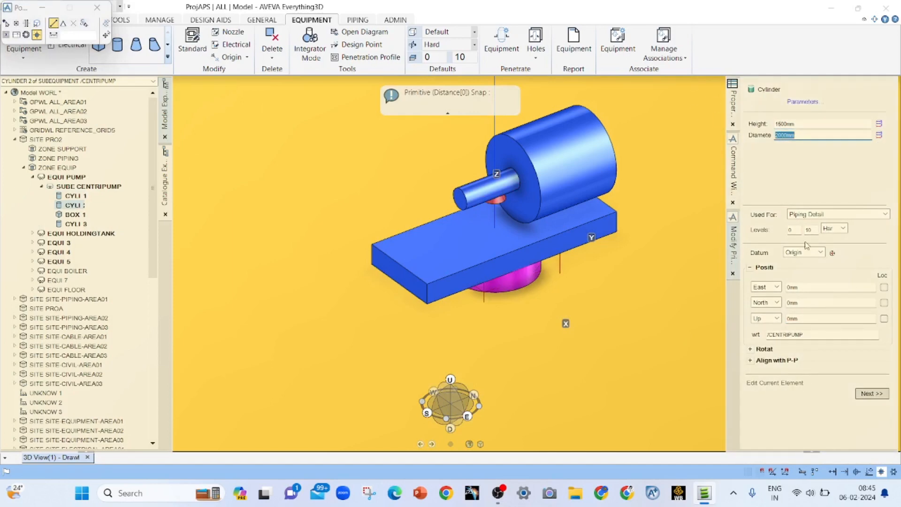
pyautogui.moveTo(803, 321); pyautogui.dragTo(716, 316)
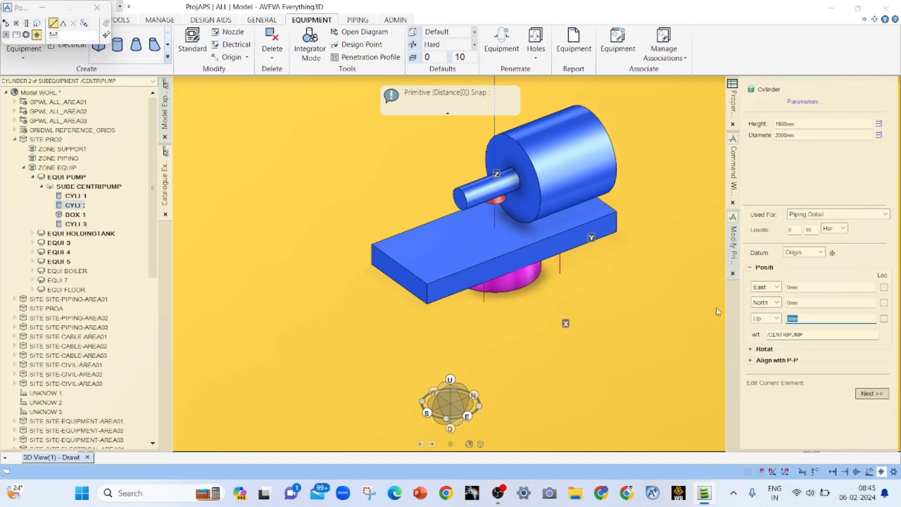
pyautogui.write('3000')
pyautogui.press('Return')
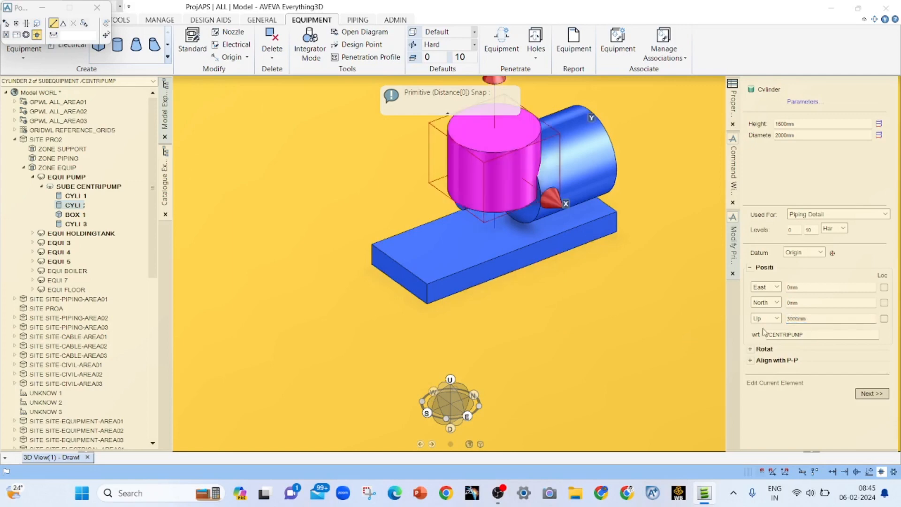
# Step: Rotate the new cylinder 90 degrees about X and lower it to an Up position of 2300 mm
pyautogui.click(750, 349)
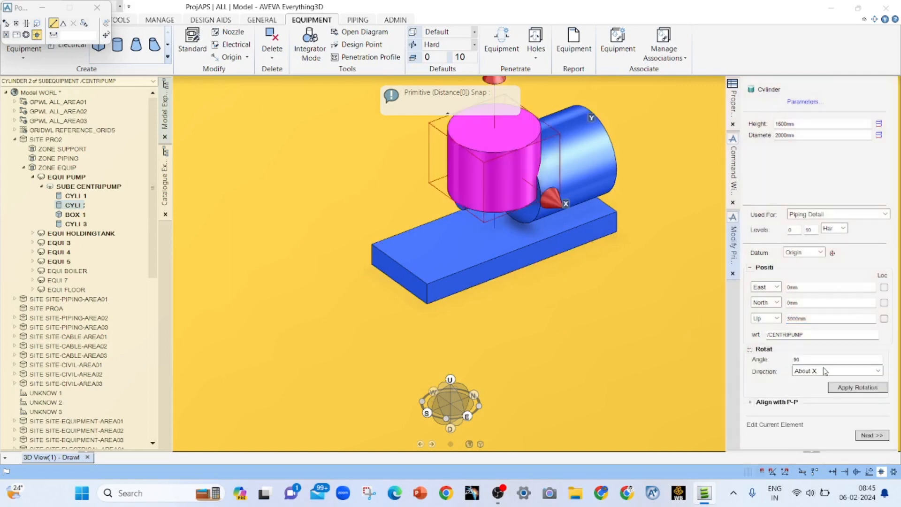
pyautogui.click(839, 388)
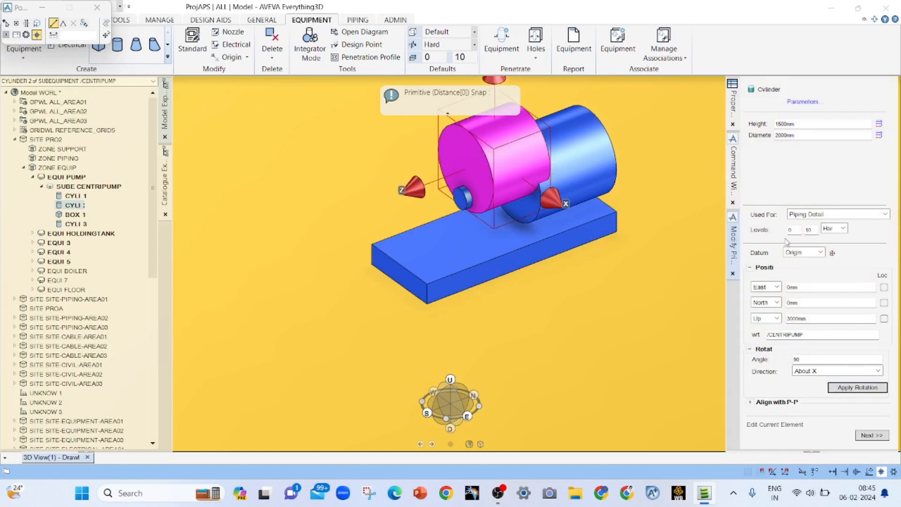
pyautogui.click(792, 319)
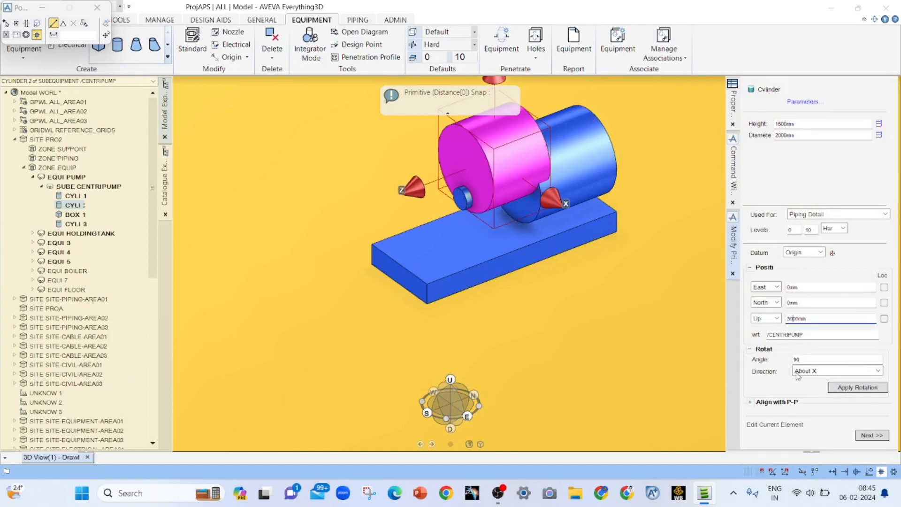
pyautogui.write('23')
pyautogui.press('Return')
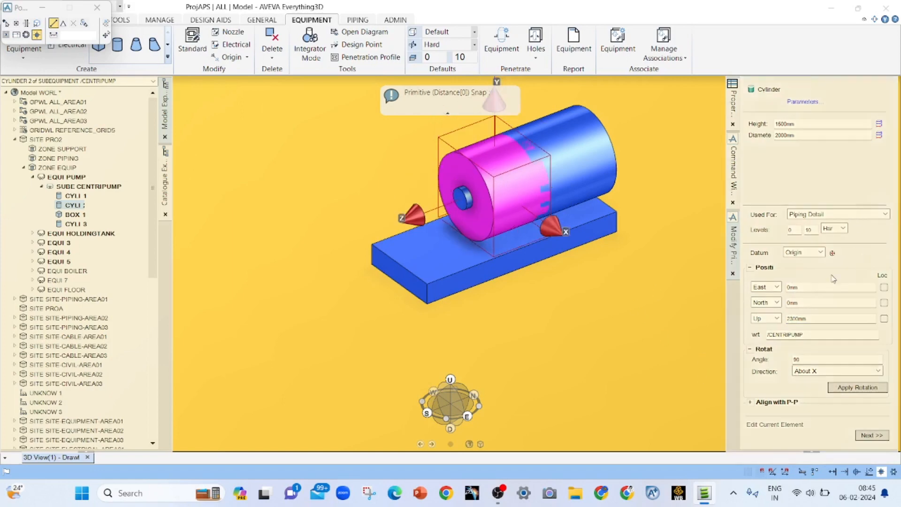
# Step: Offset the new cylinder 2000 mm, trying North and switching to South to place it at the shaft's free end
pyautogui.doubleClick(819, 302)
pyautogui.write('2000')
pyautogui.press('Tab')
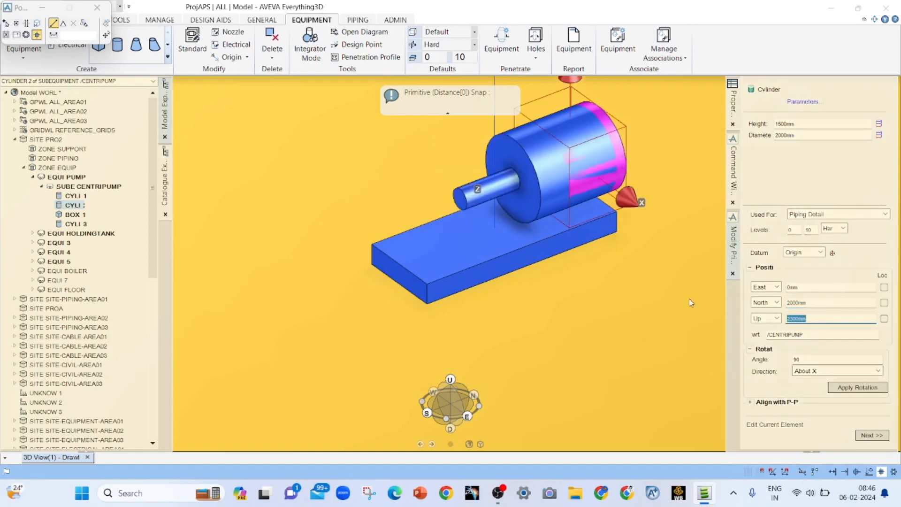
pyautogui.click(774, 302)
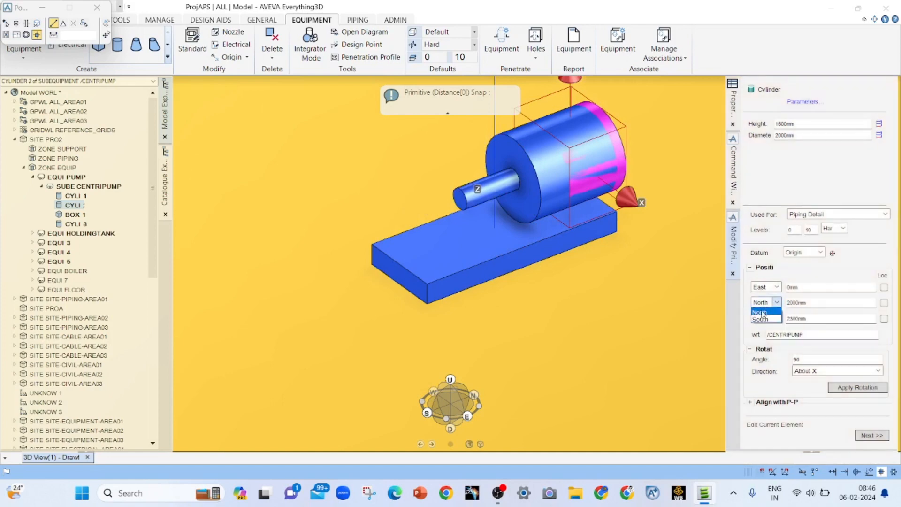
pyautogui.click(761, 320)
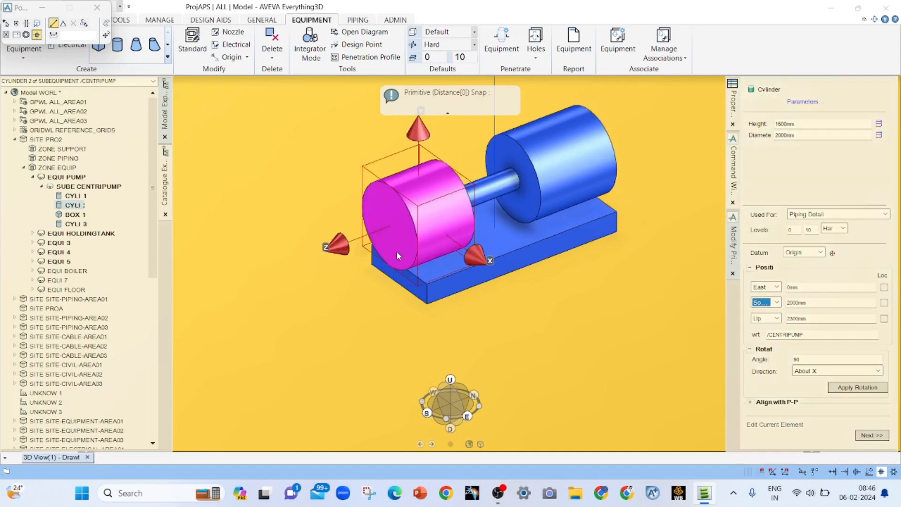
# Step: Bring the new cylinder nearer the shaft with a South position of 1800 mm
pyautogui.moveTo(398, 256); pyautogui.dragTo(378, 257, button='middle')
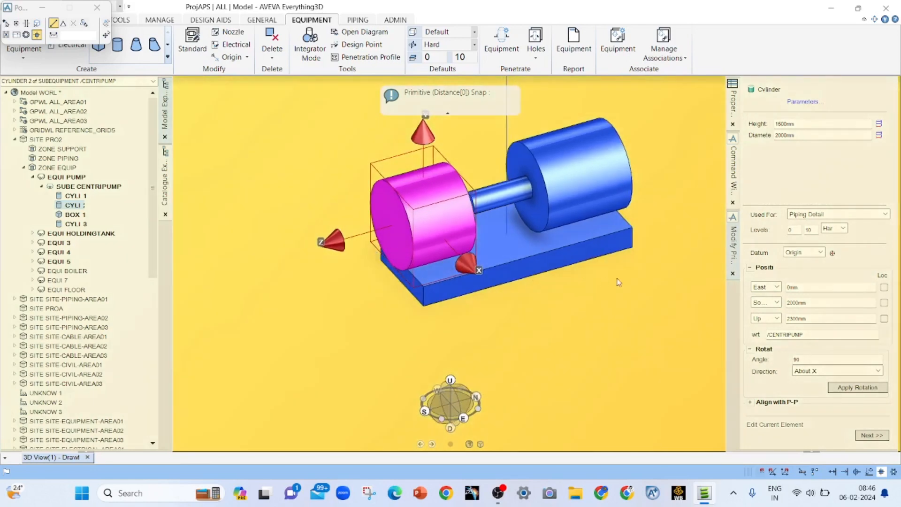
pyautogui.click(794, 304)
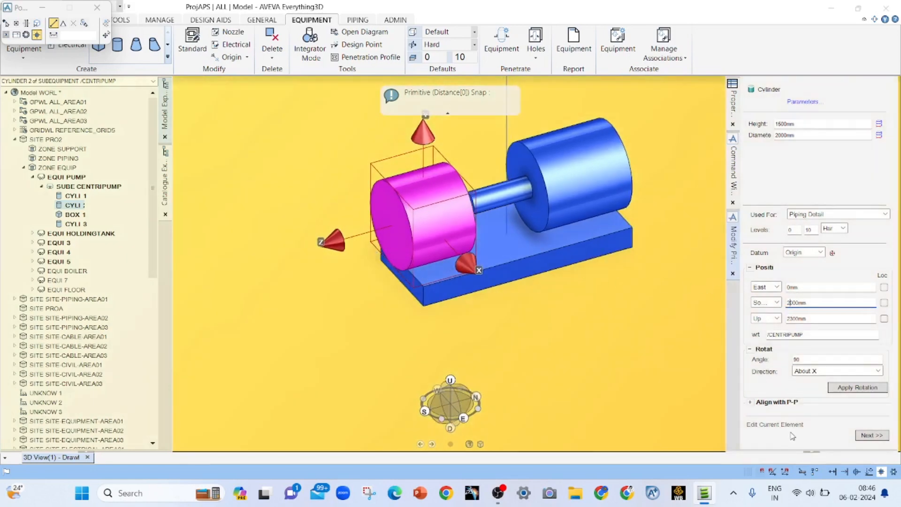
pyautogui.press('BackSpace')
pyautogui.write('18')
pyautogui.press('Delete')
pyautogui.press('Tab')
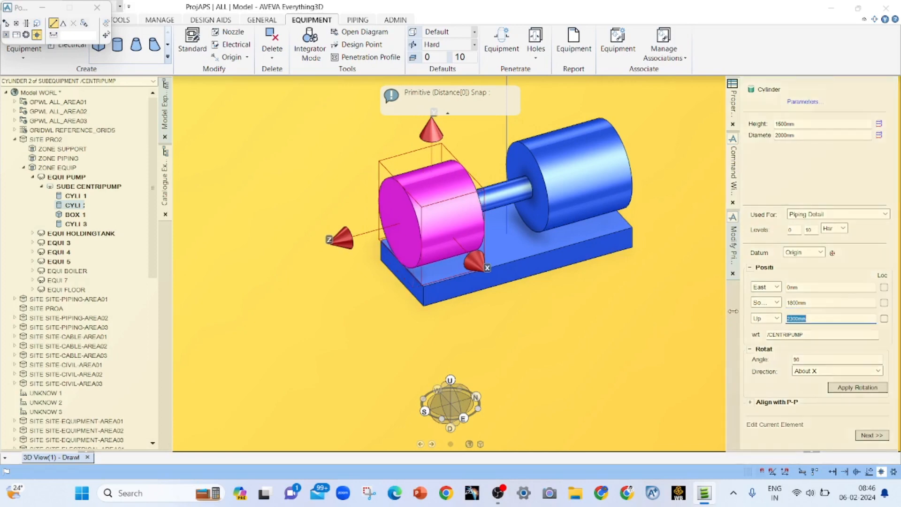
# Step: Adjust the new cylinder's South position to 1600 mm so it meets the shaft's end, and finish editing it
pyautogui.moveTo(549, 260); pyautogui.dragTo(533, 271, button='middle')
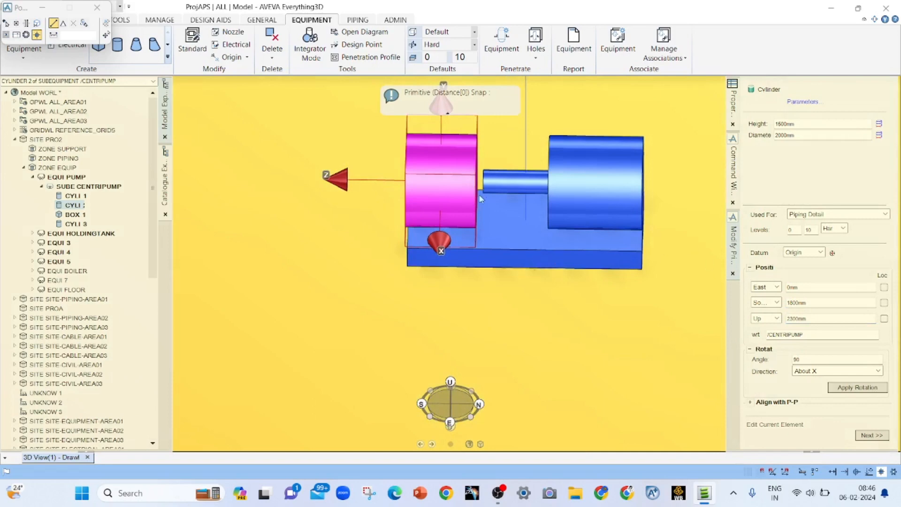
pyautogui.scroll(3, 480, 195)
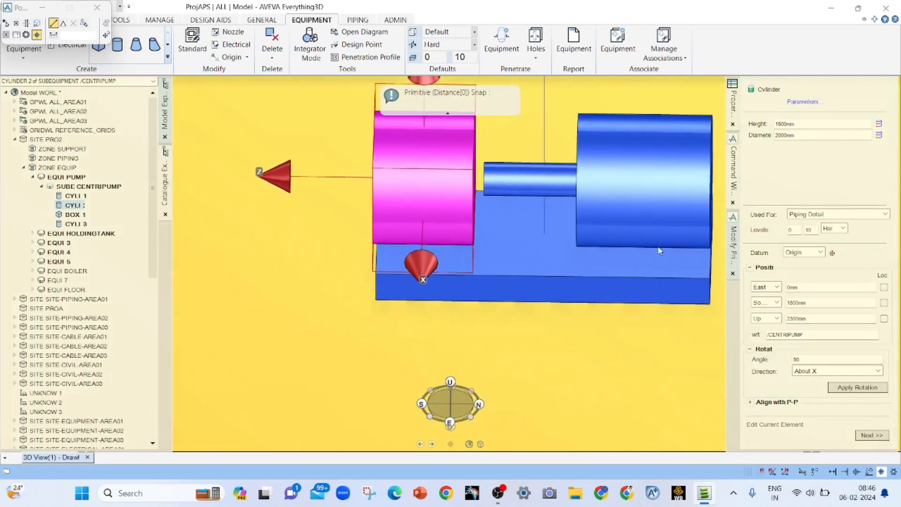
pyautogui.click(792, 303)
pyautogui.press('BackSpace')
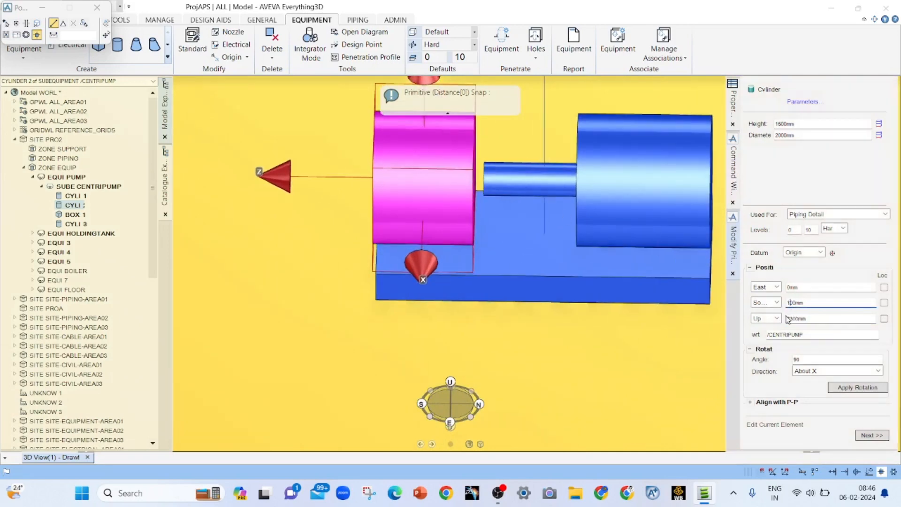
pyautogui.write('6')
pyautogui.press('Tab')
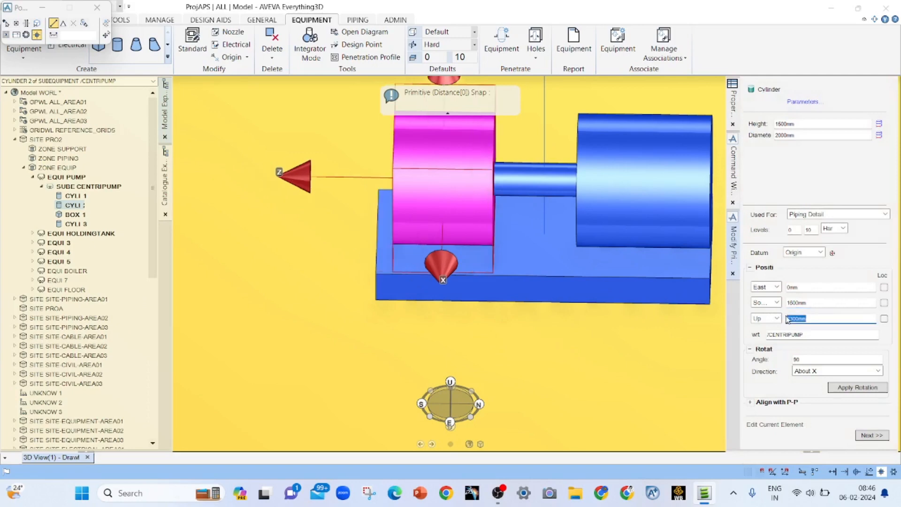
pyautogui.click(796, 303)
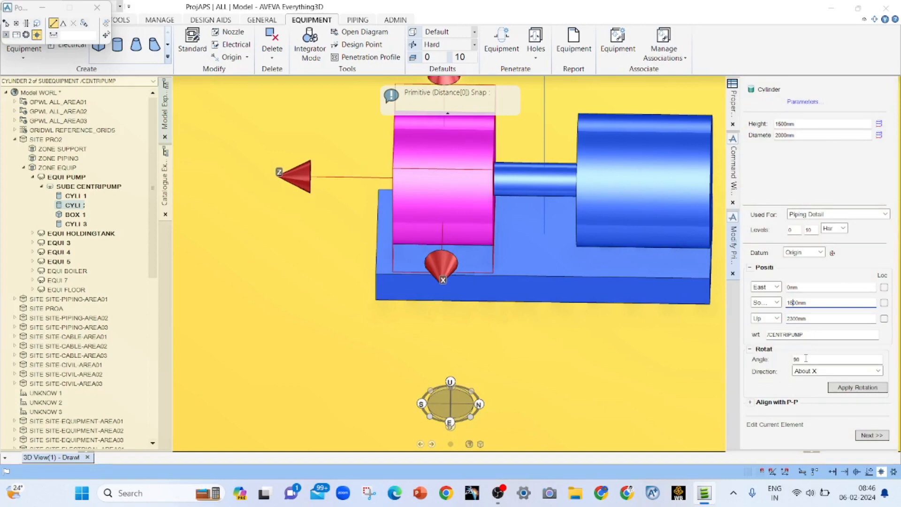
pyautogui.press('BackSpace')
pyautogui.write('6')
pyautogui.press('Tab')
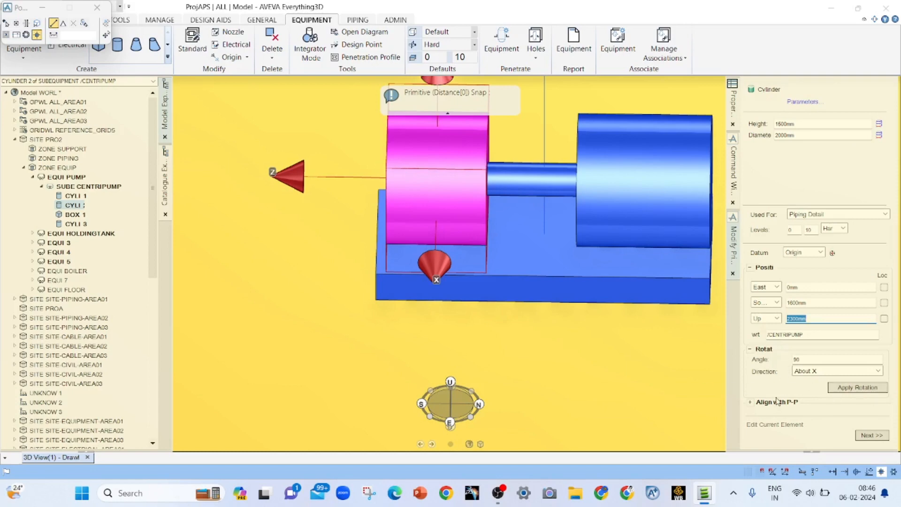
pyautogui.click(879, 435)
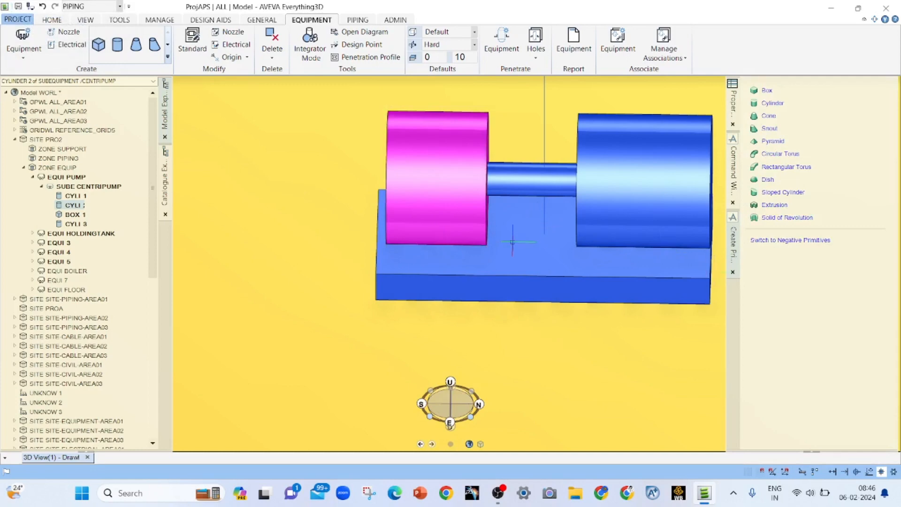
pyautogui.moveTo(488, 261); pyautogui.dragTo(489, 261, button='middle')
pyautogui.scroll(-3, 545, 235)
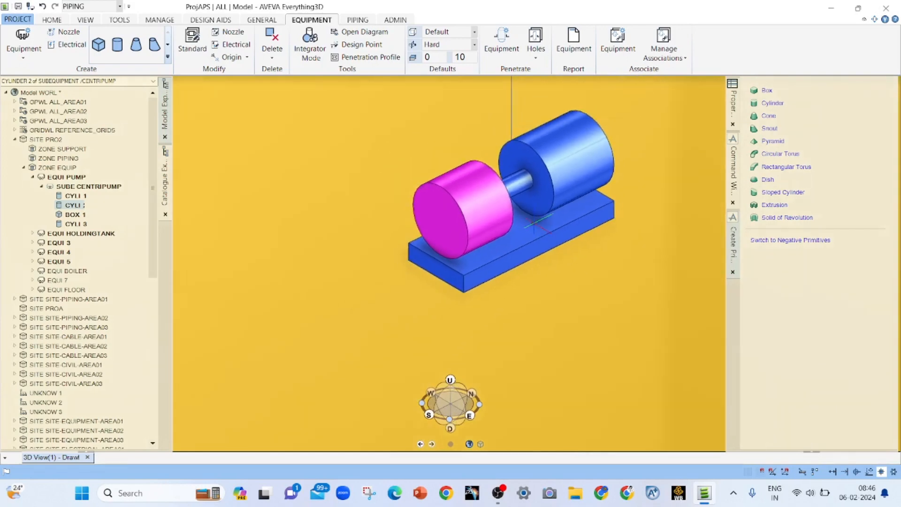